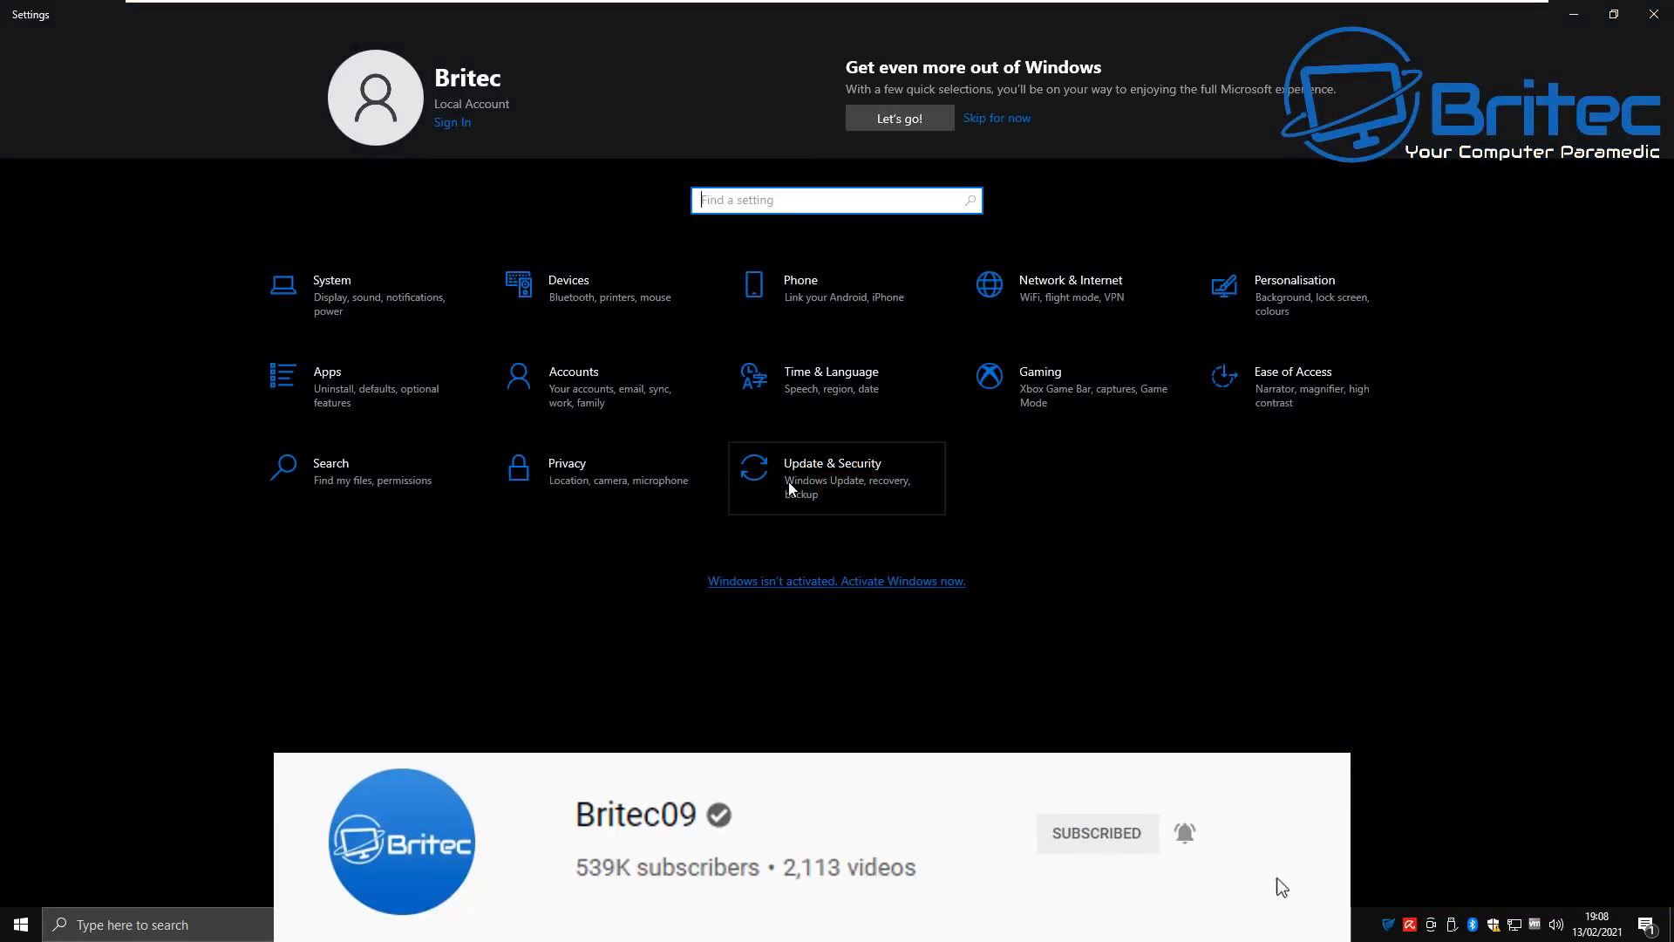
Review the Windows Update page and its advanced options in Settings, and close Settings
click(788, 482)
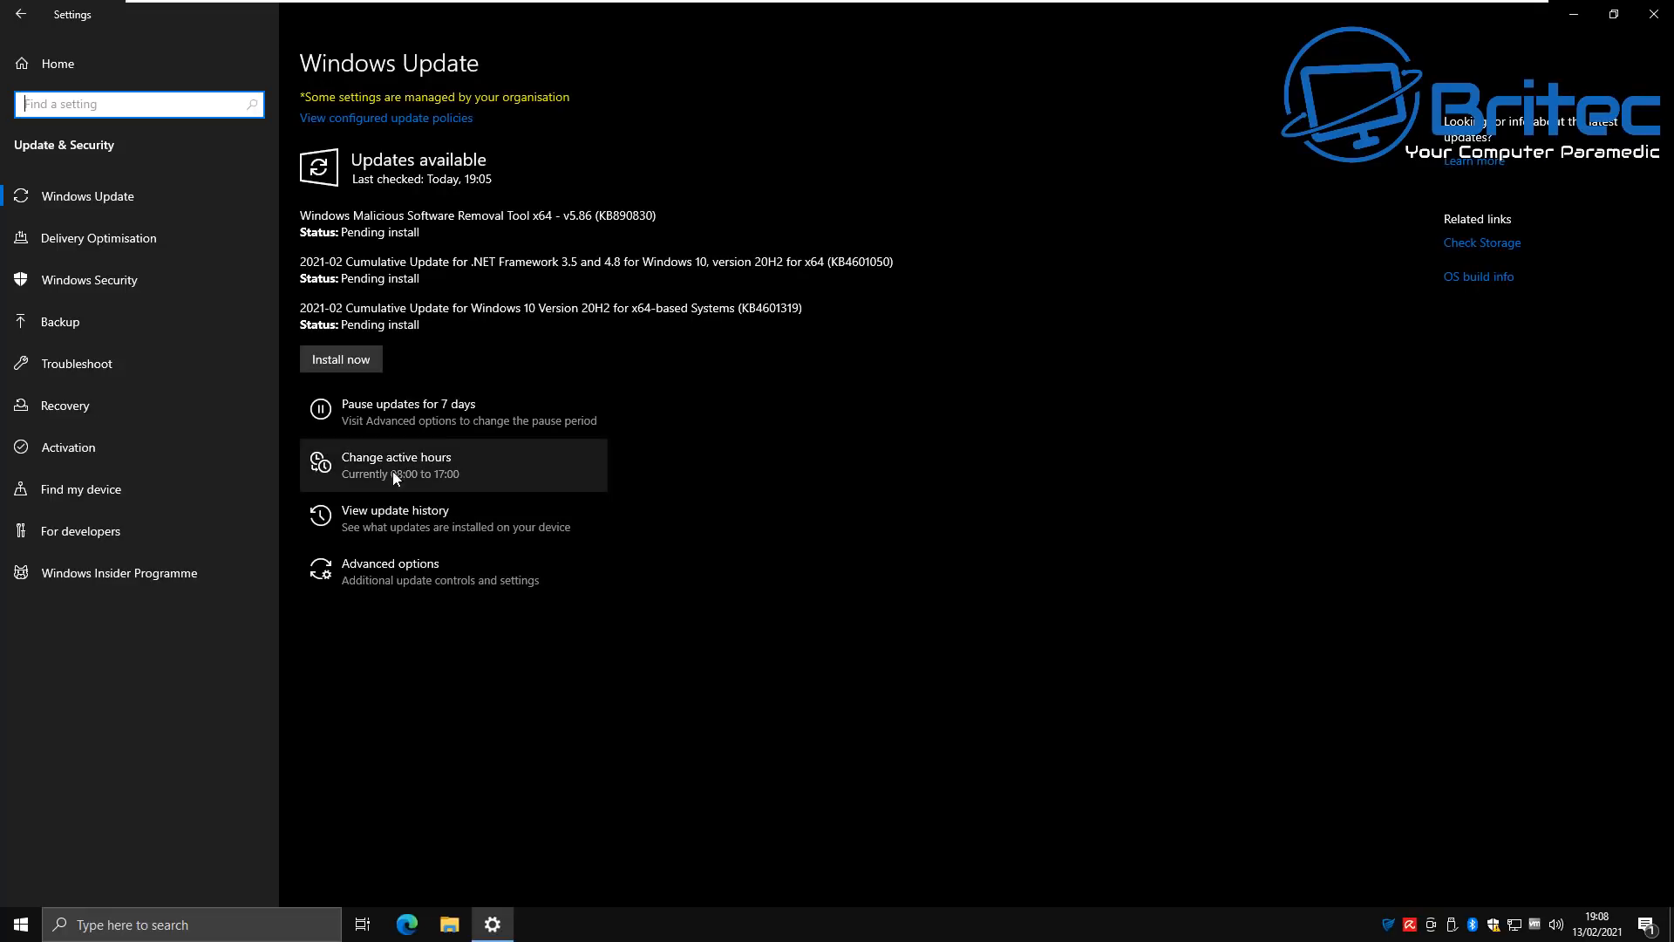
click(349, 575)
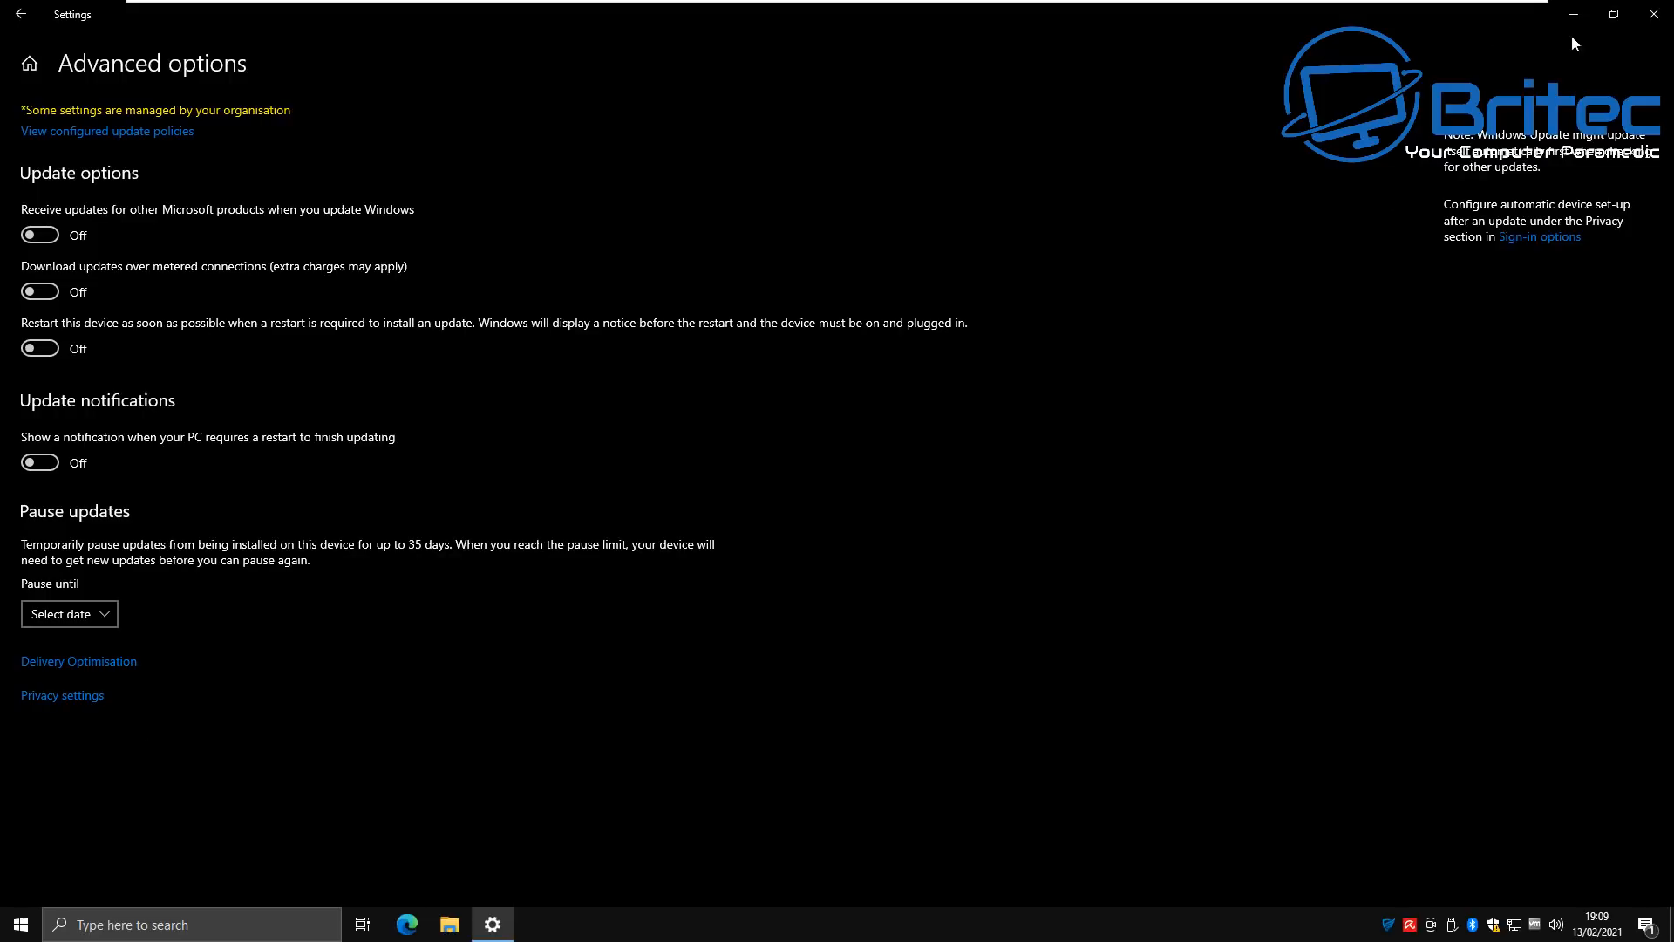
click(1654, 14)
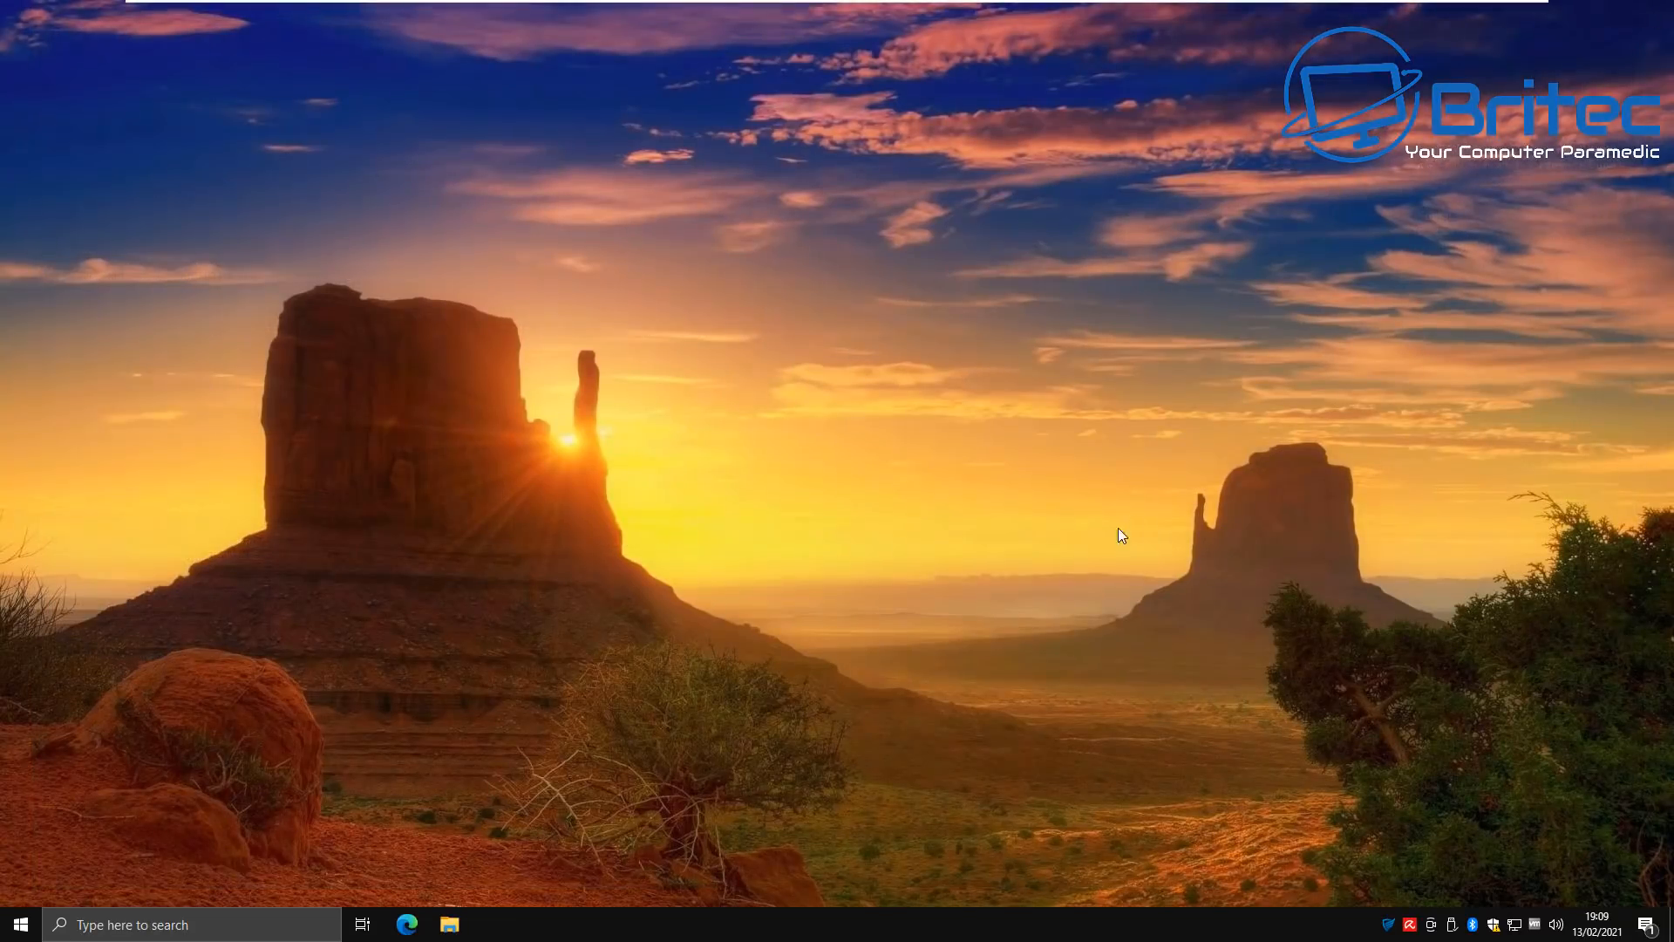
Launch the Local Group Policy Editor by running gpedit.msc
right_click(21, 924)
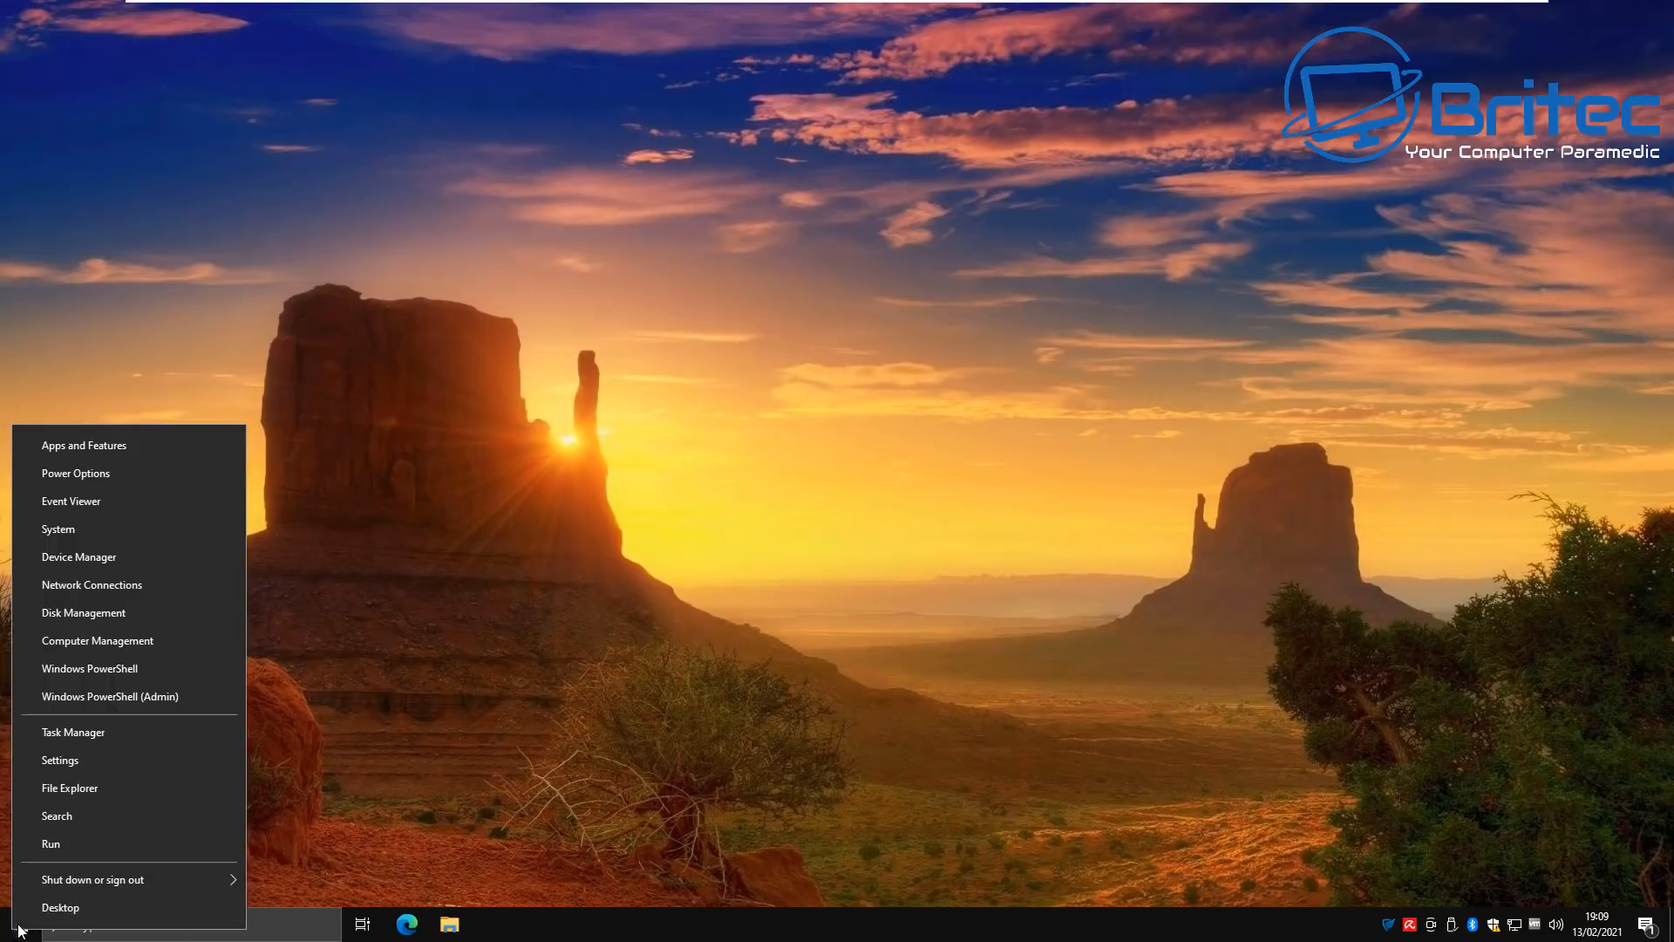
click(48, 844)
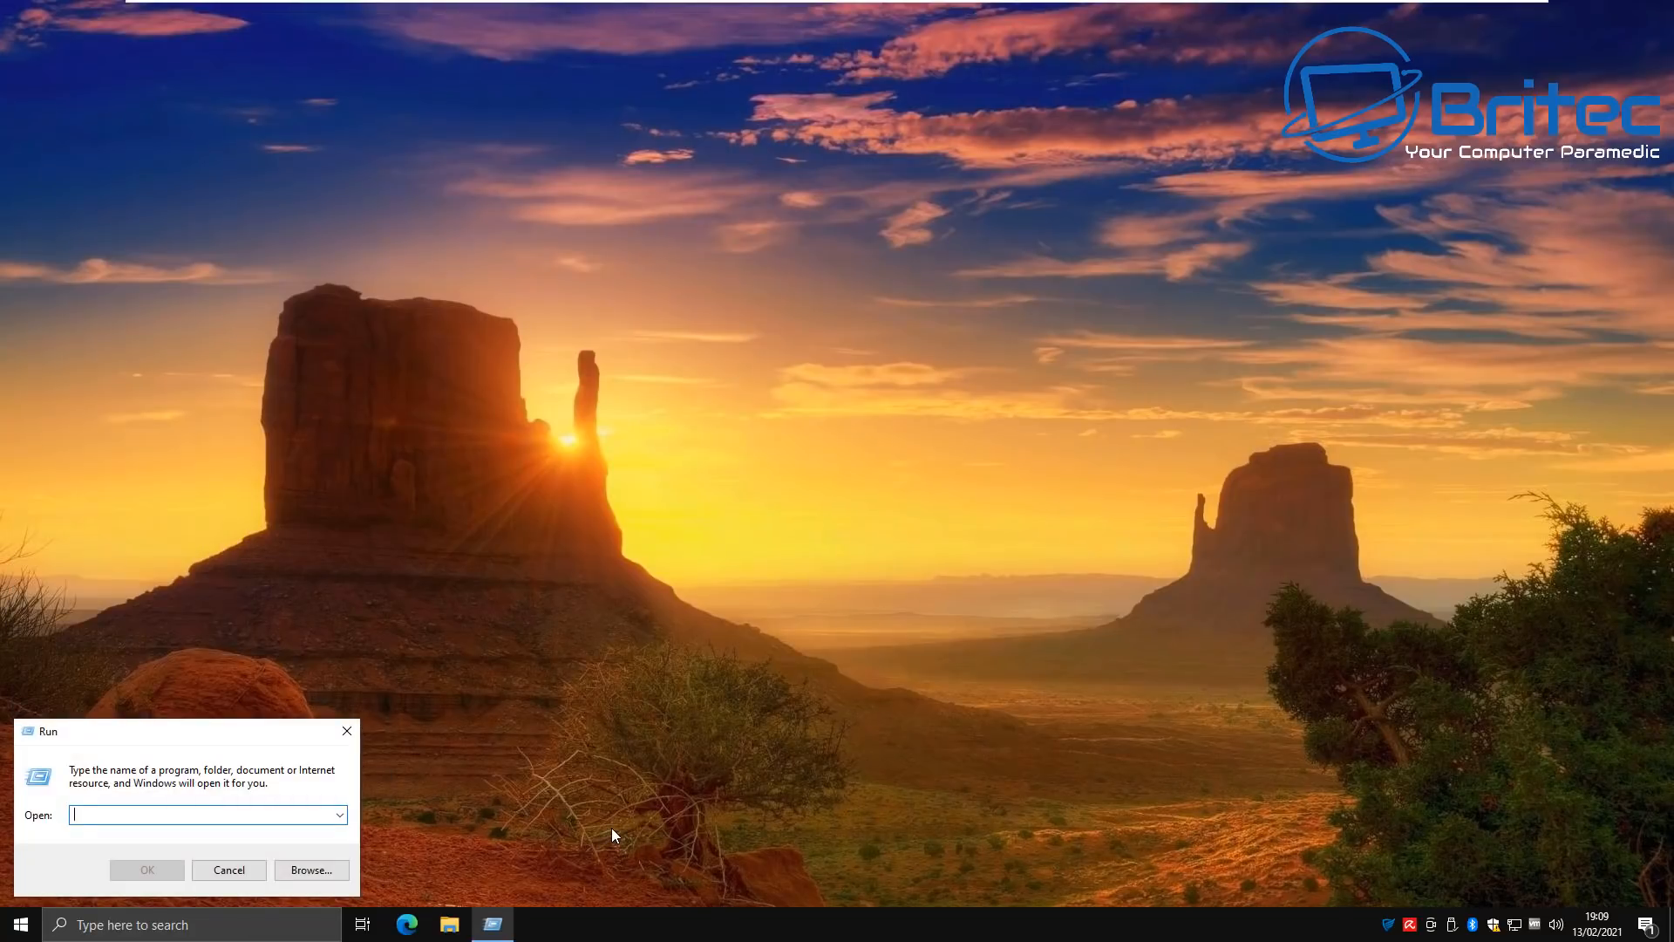
text(gped)
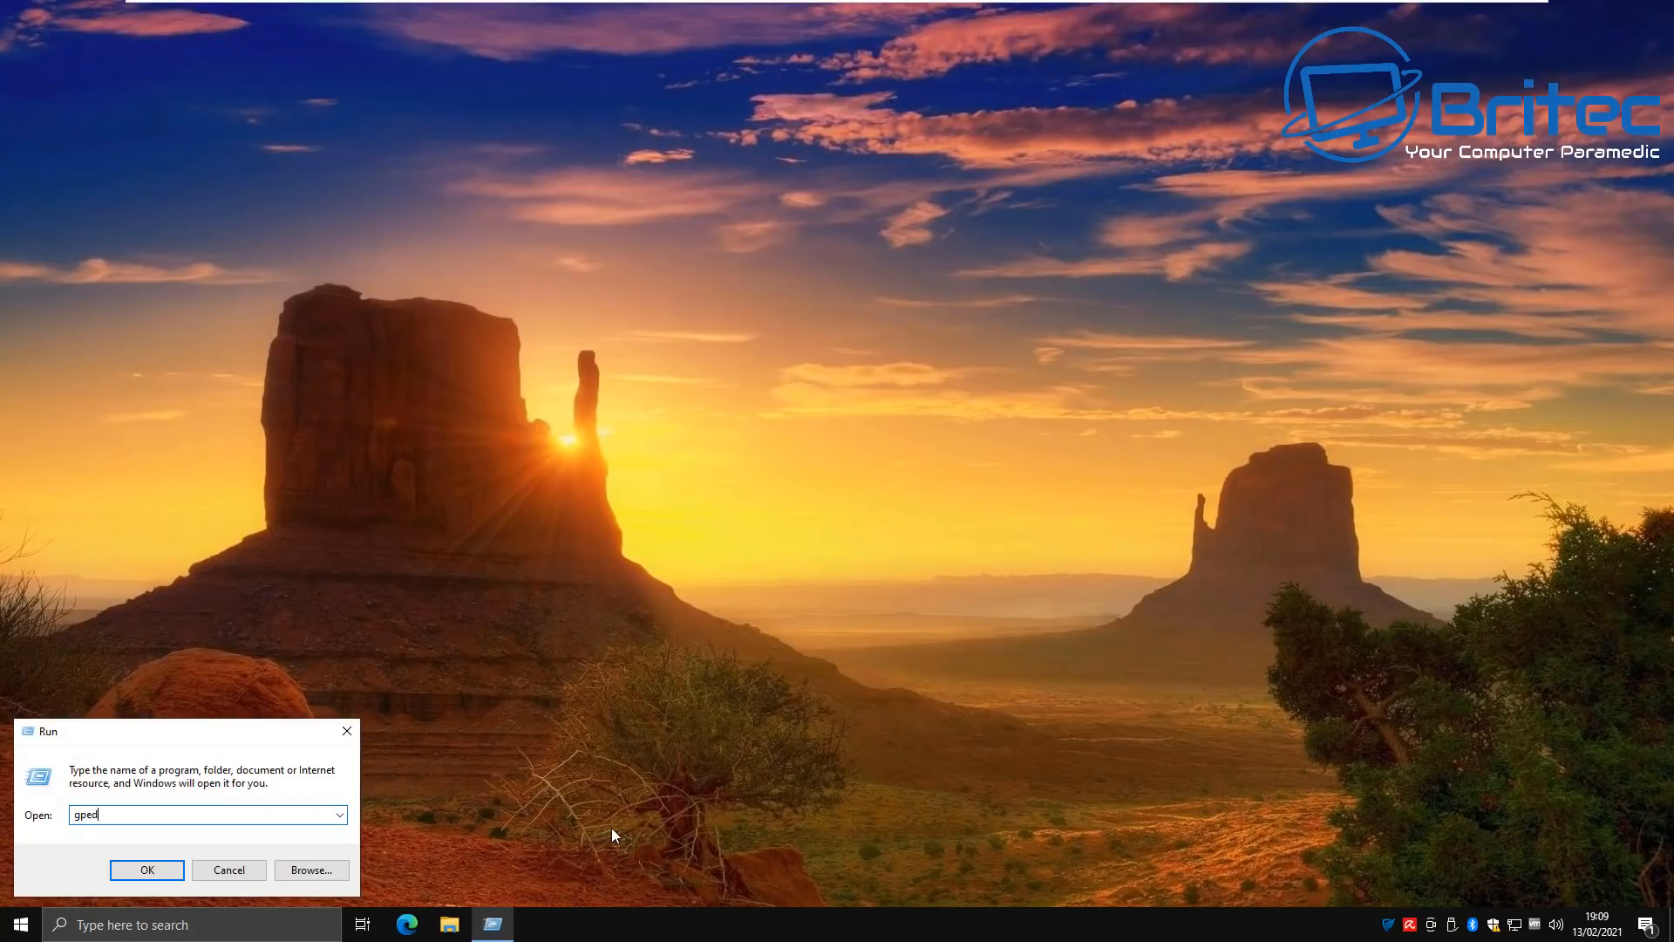
text(it.msc)
click(148, 867)
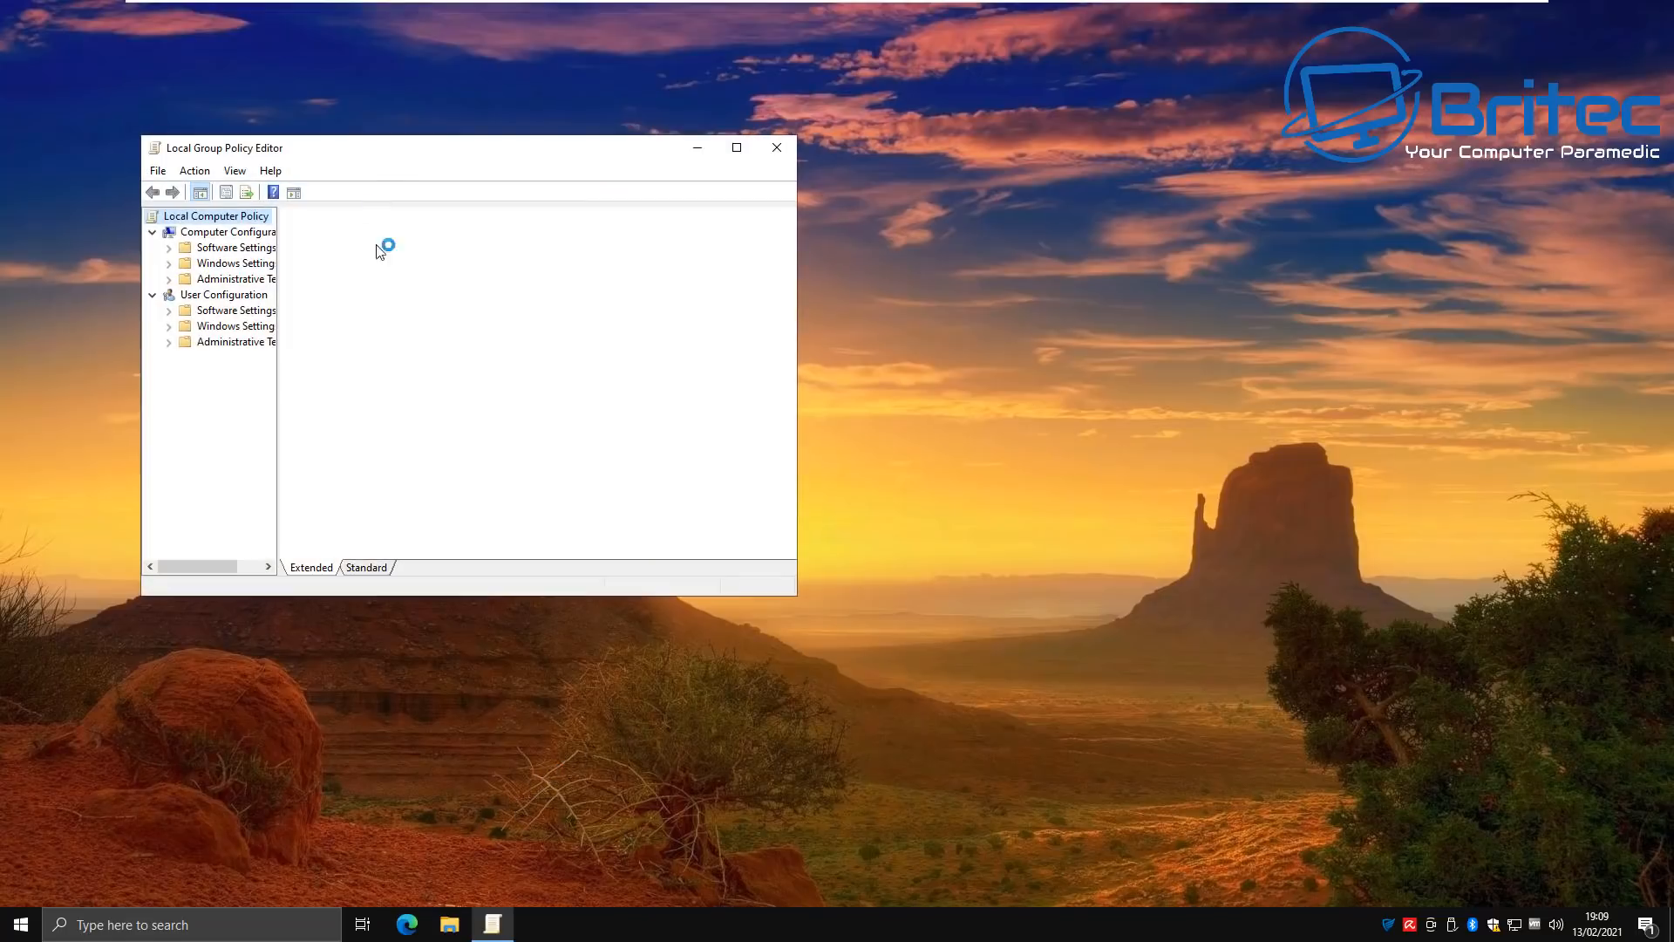
Reposition and enlarge the Local Group Policy Editor window, and widen its policy tree
drag(355, 159, 647, 192)
drag(569, 375, 631, 375)
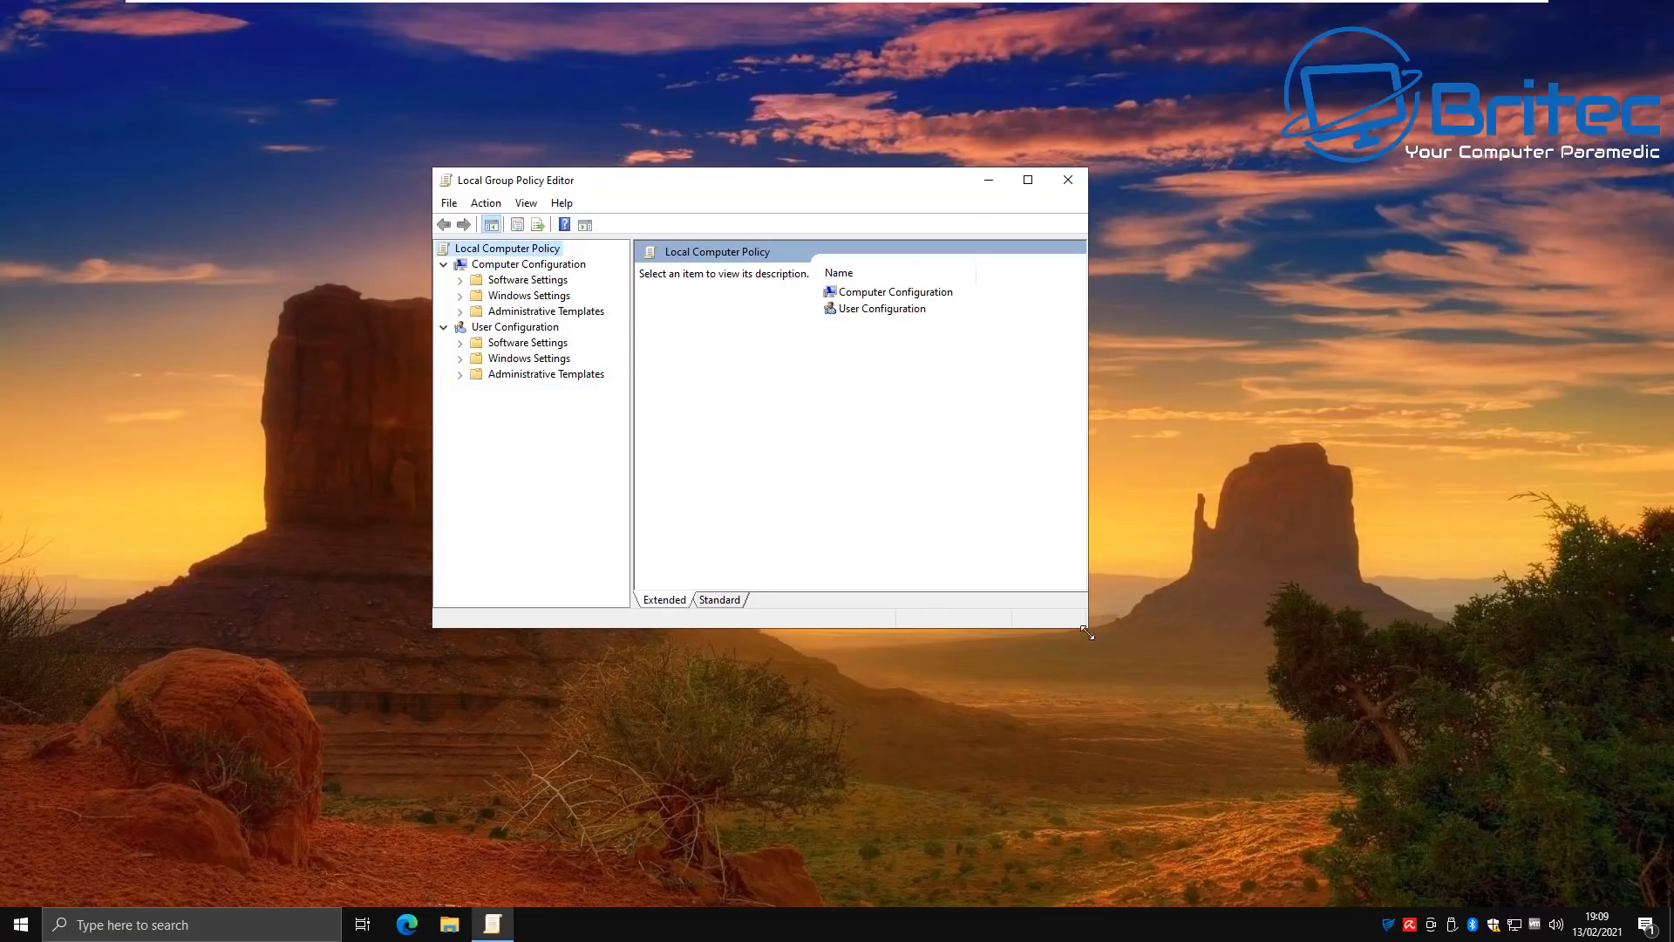
drag(1088, 627, 1333, 779)
drag(709, 187, 682, 176)
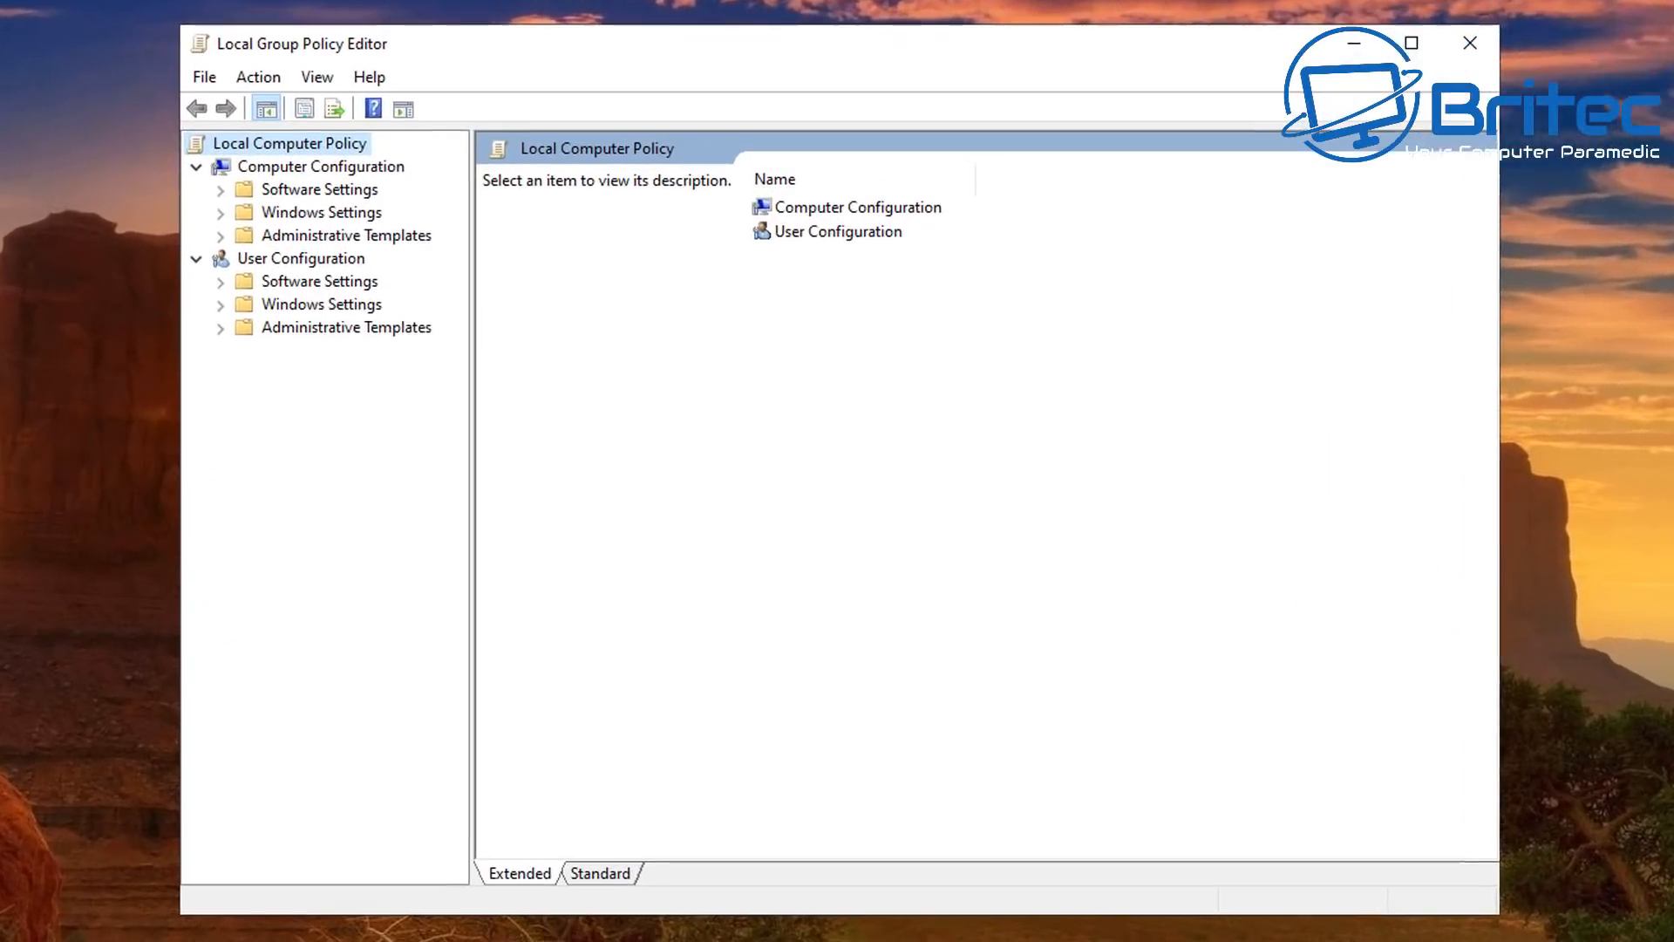
Expand Administrative Templates and Windows Components under Computer Configuration, and widen the policy tree again
click(317, 165)
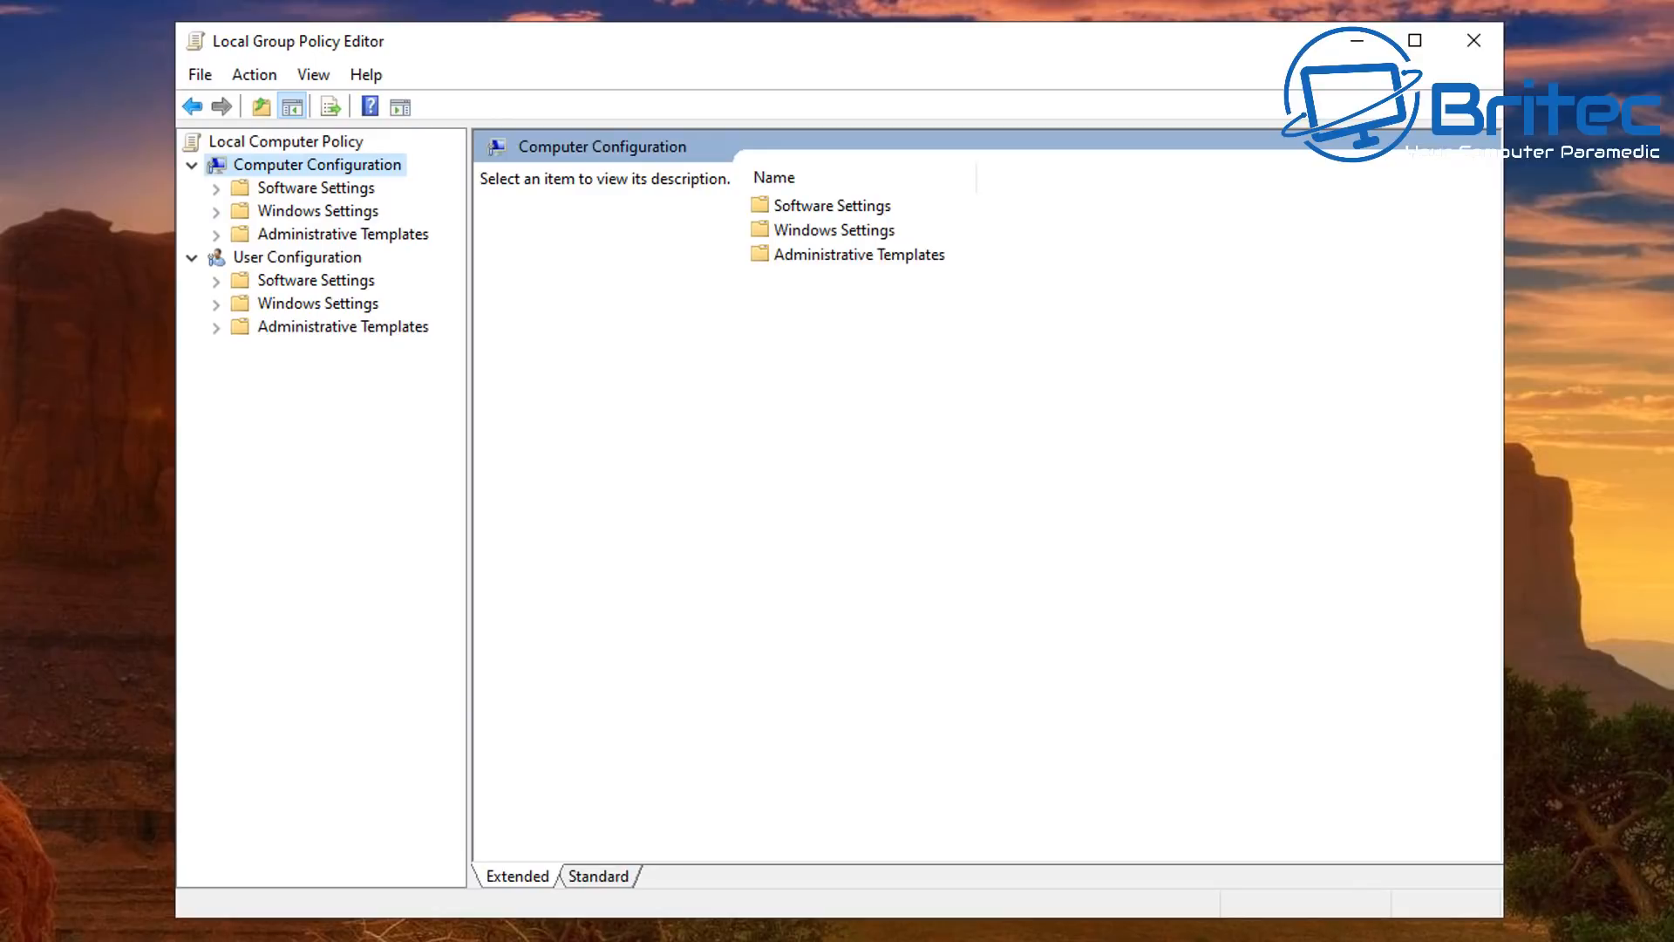
click(343, 235)
click(216, 234)
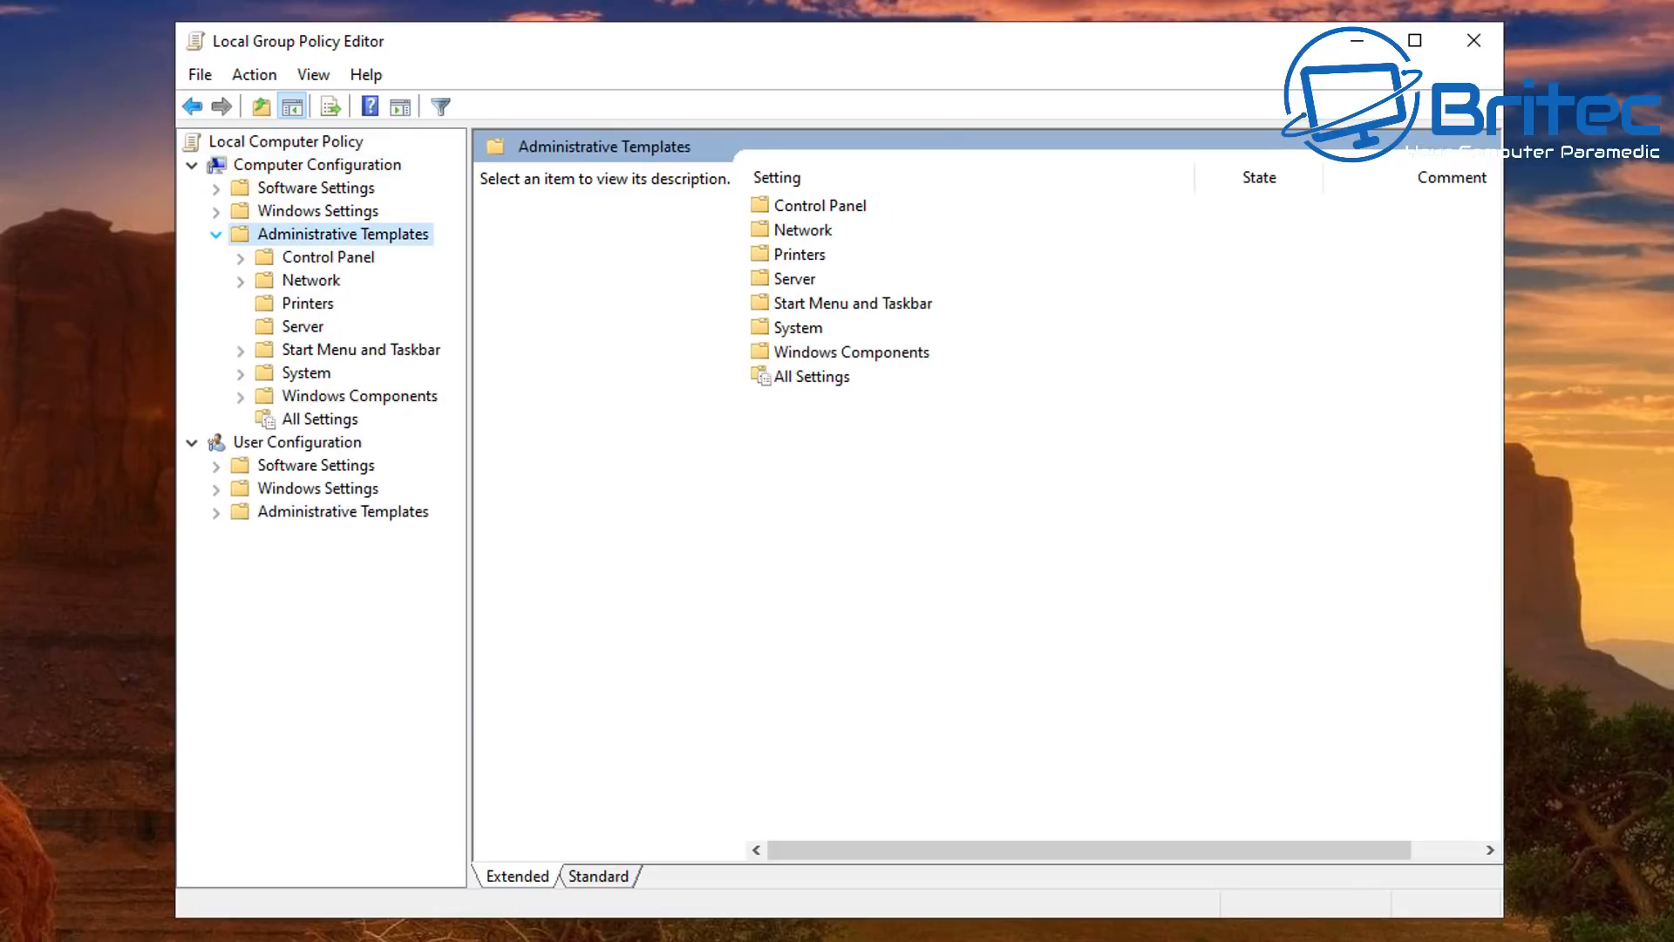
click(360, 396)
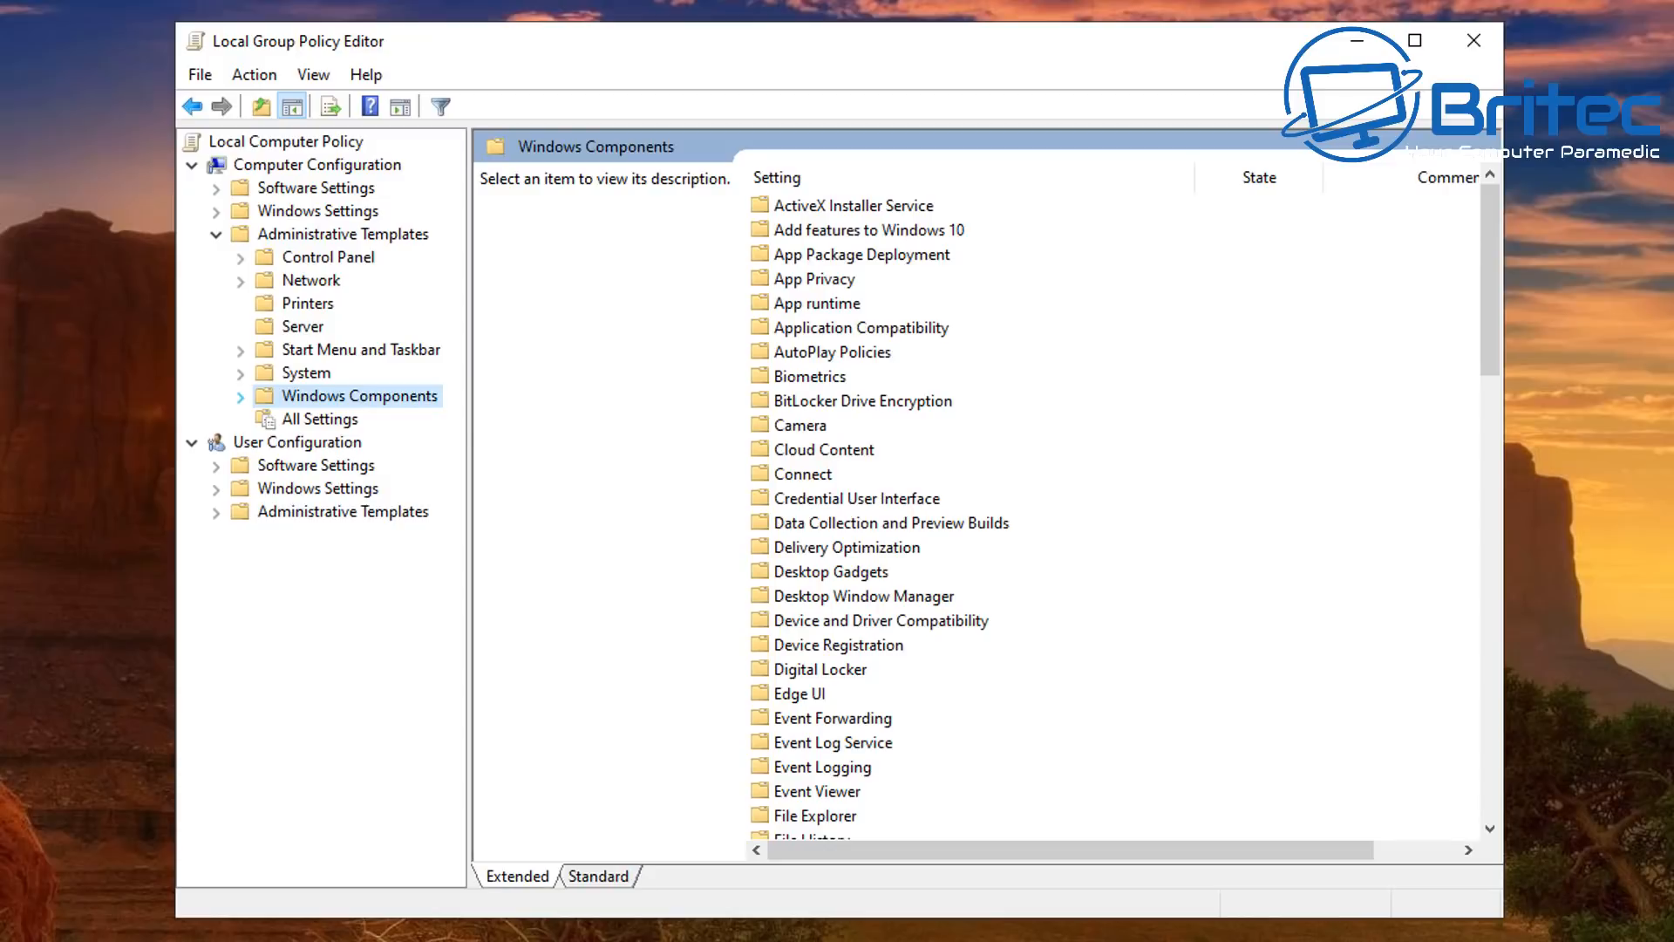
click(241, 397)
drag(470, 465, 587, 465)
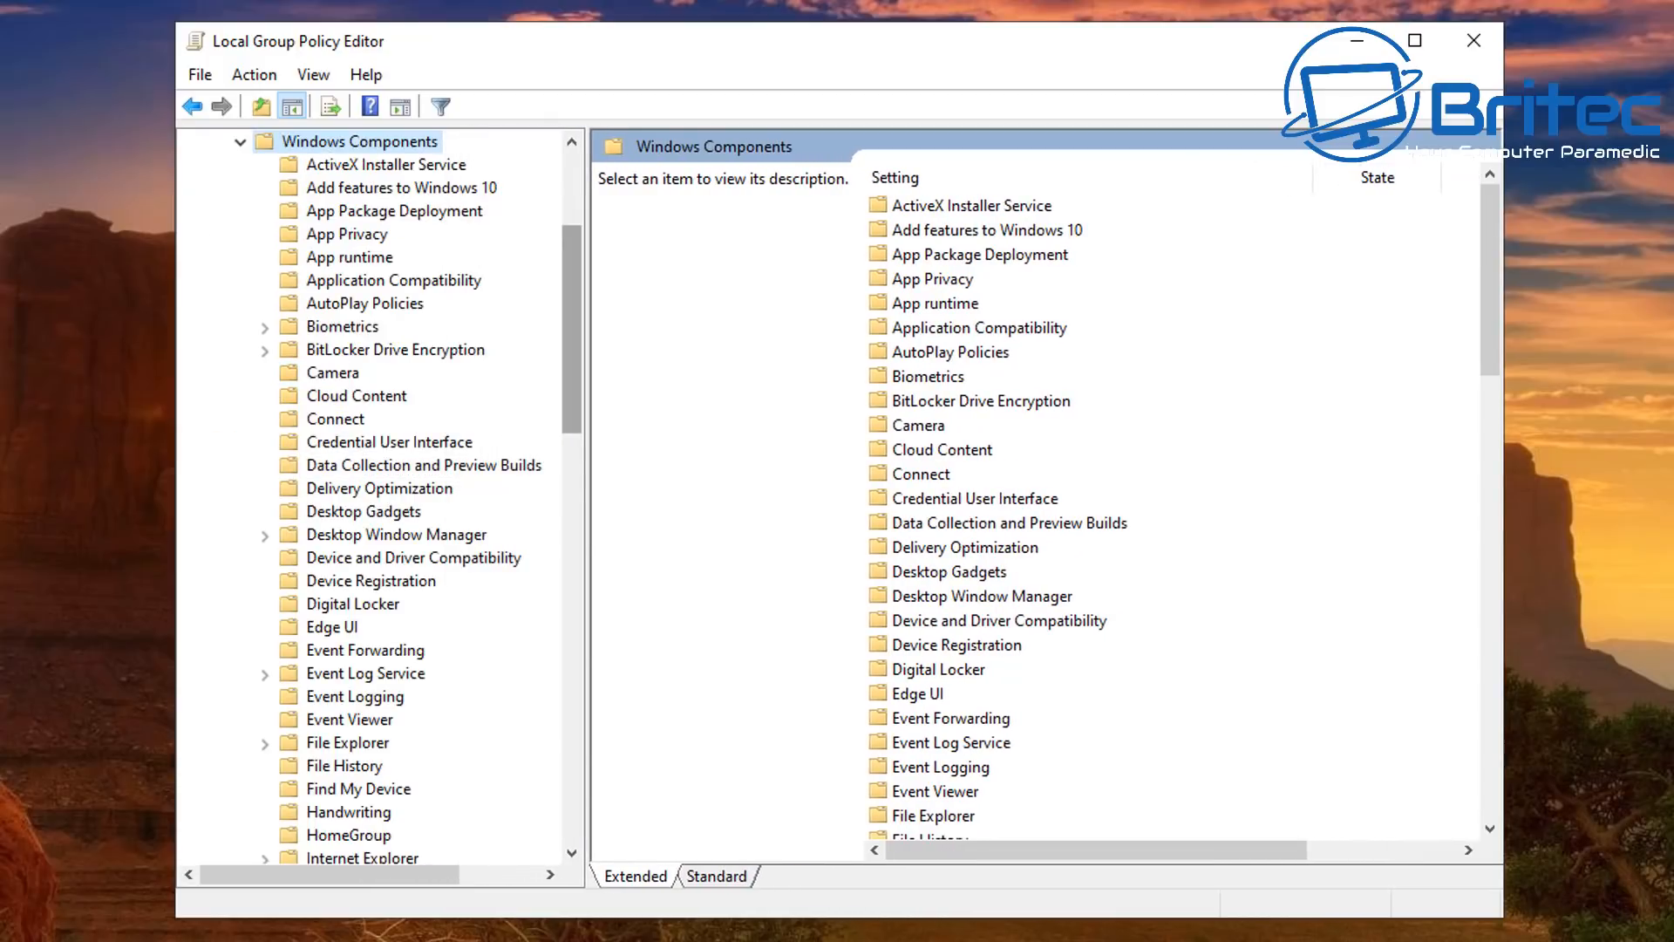
Expand Windows Update under Windows Components and open its Windows Update for Business folder
drag(571, 329, 571, 716)
click(365, 767)
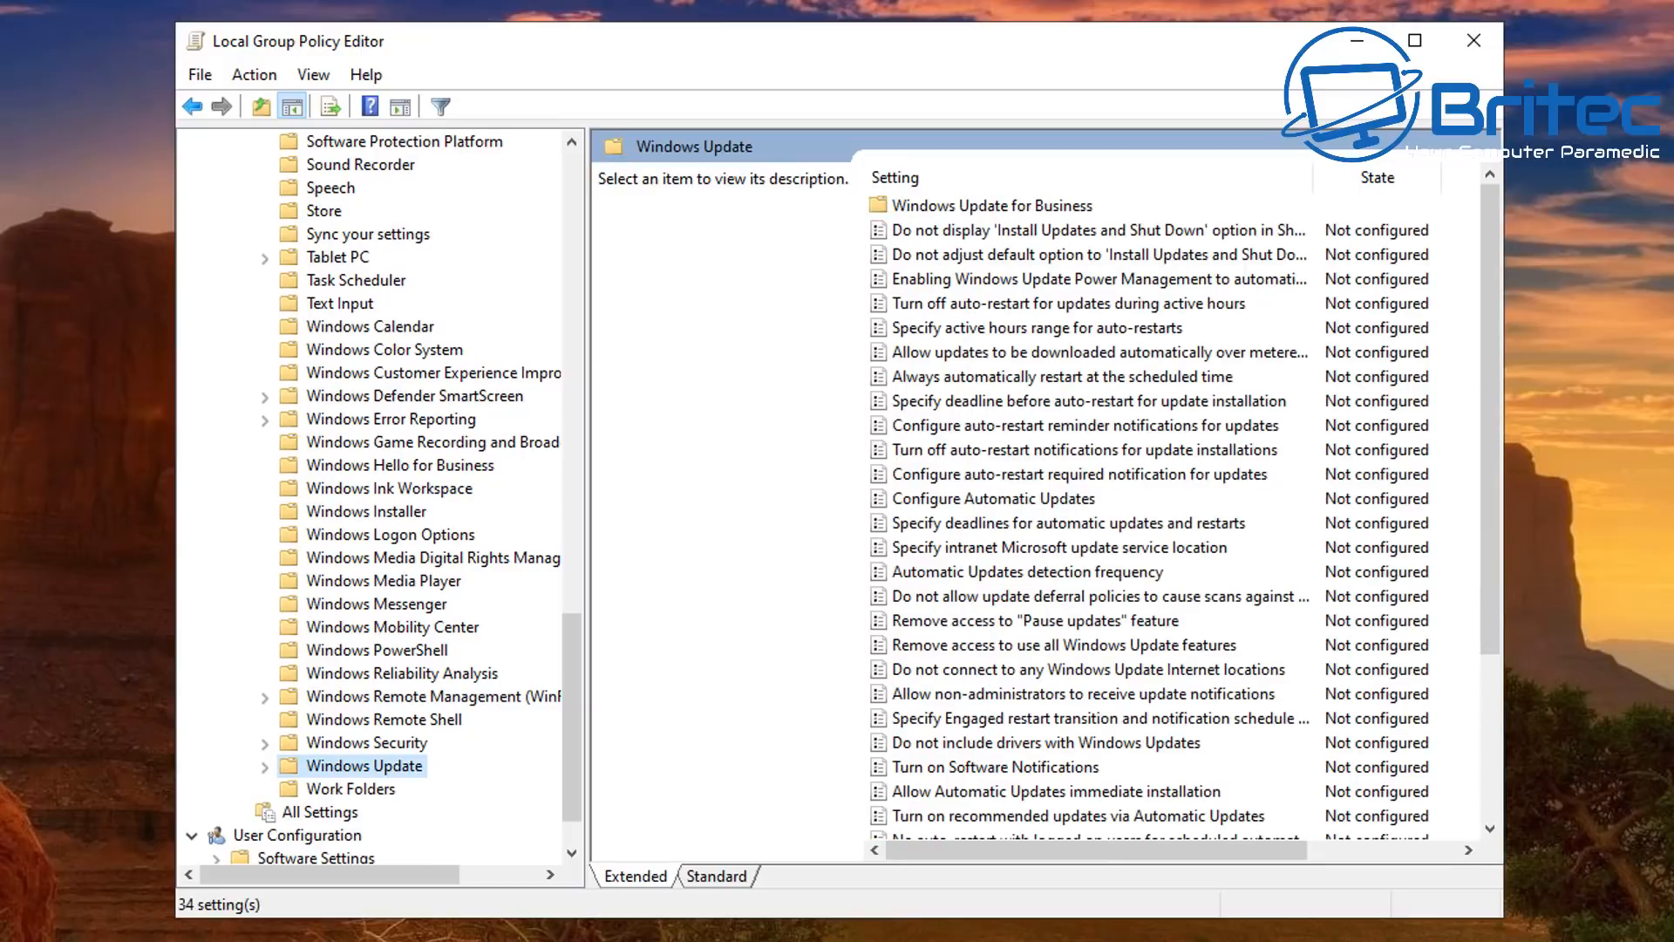
click(265, 766)
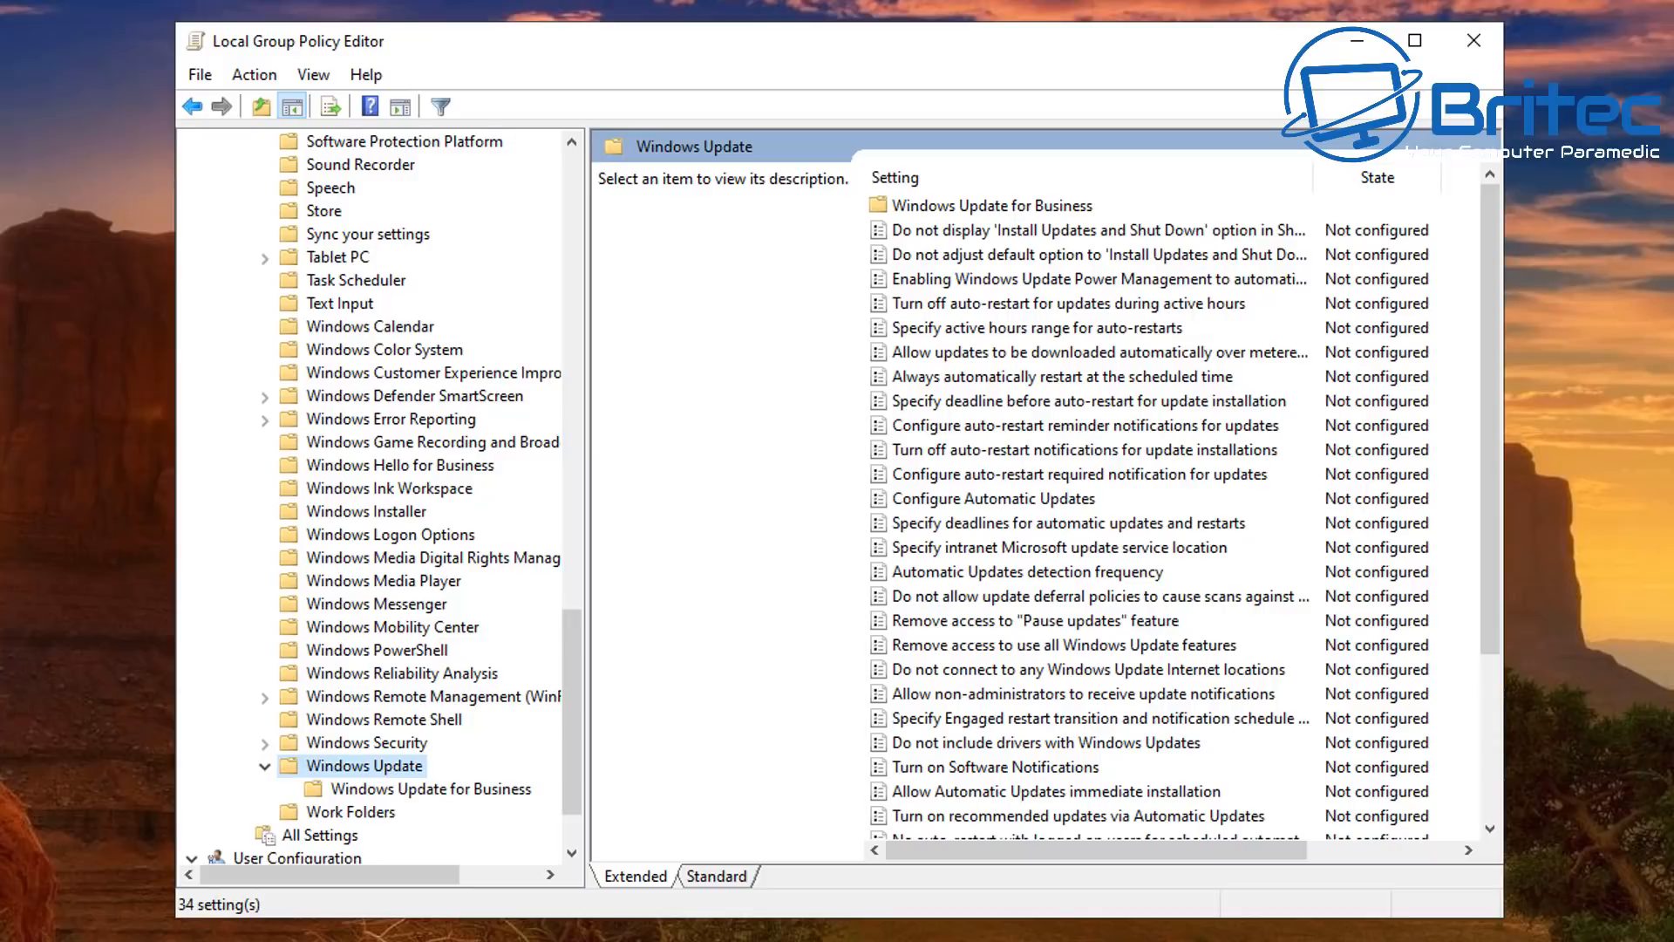
click(430, 789)
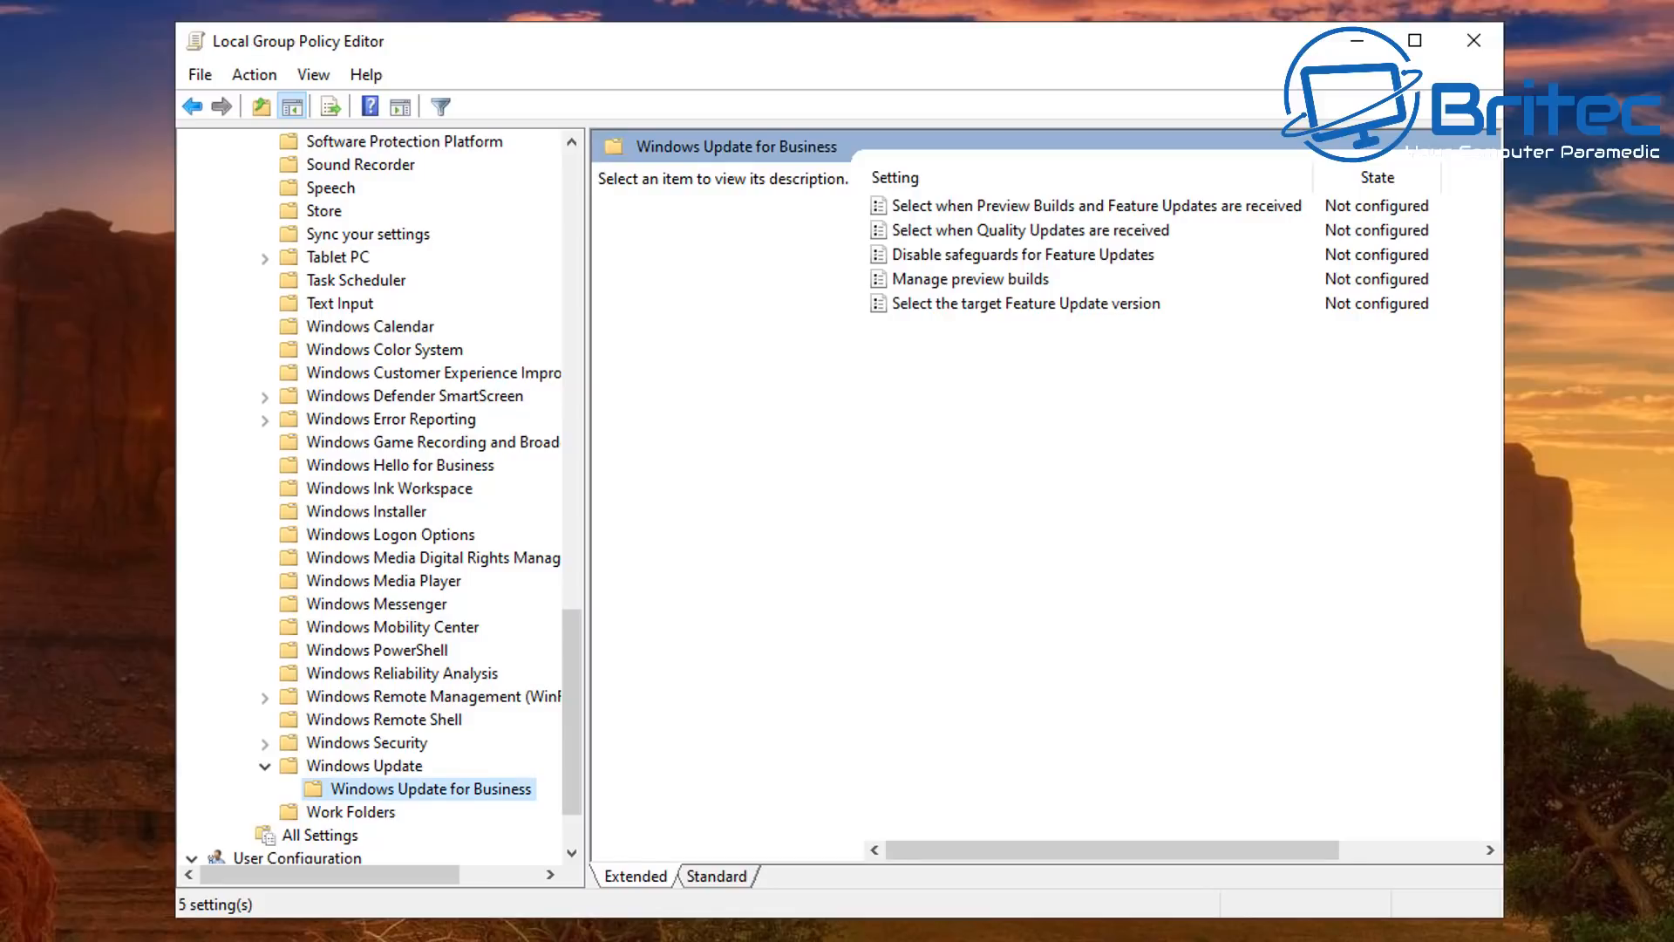
click(364, 765)
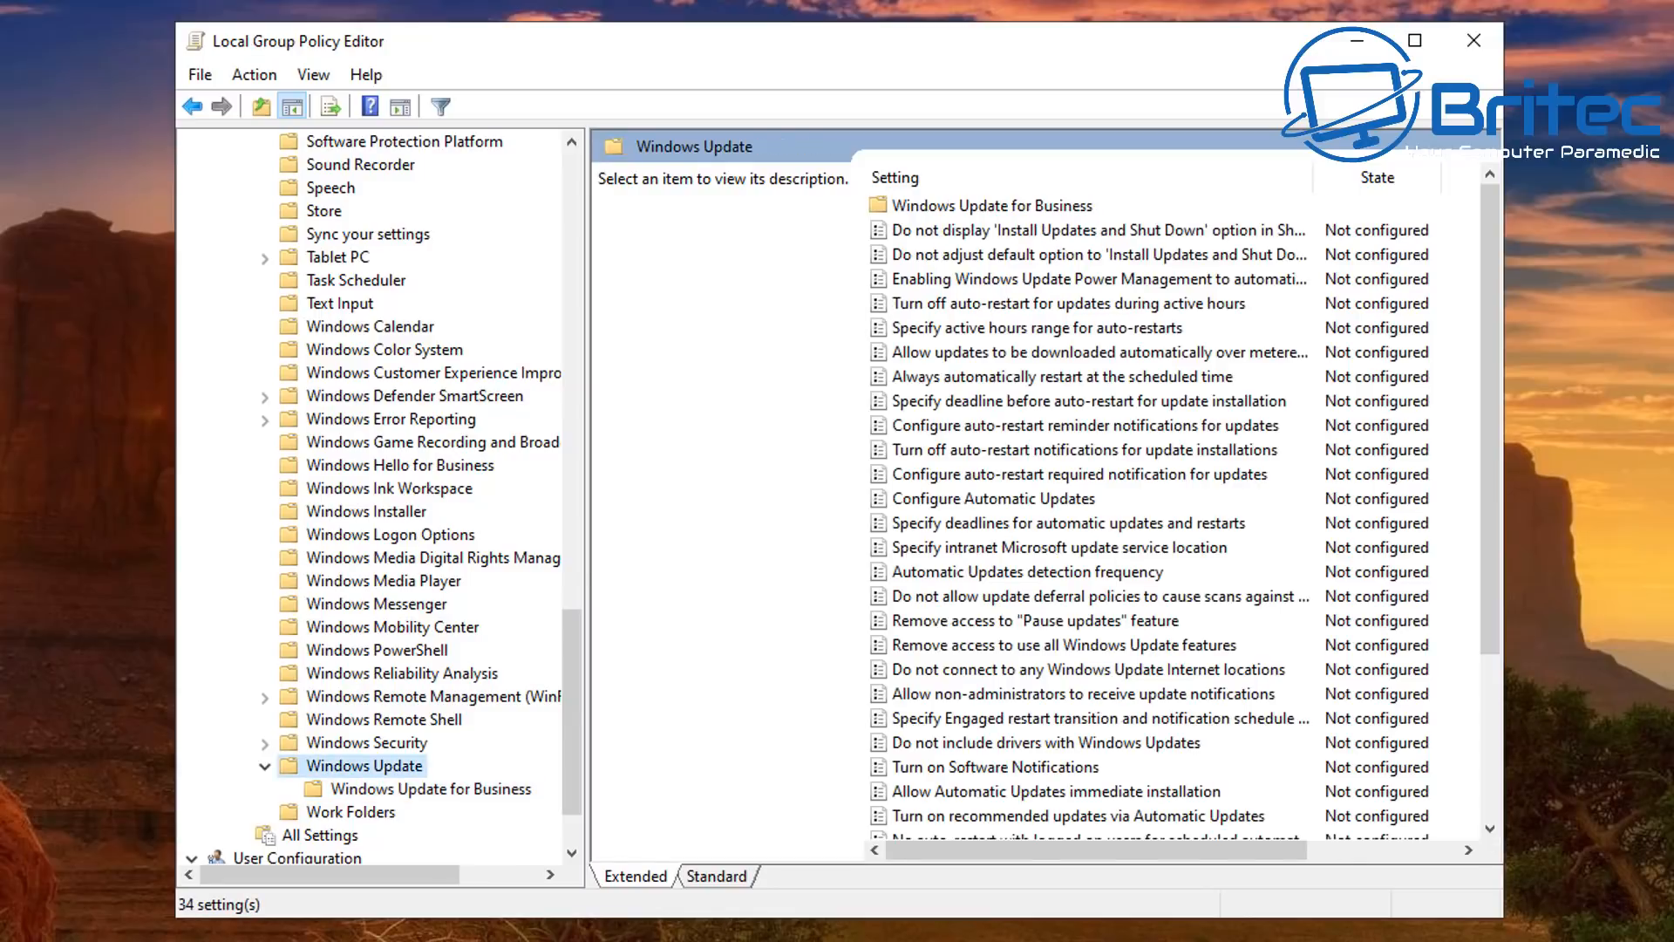
double_click(992, 206)
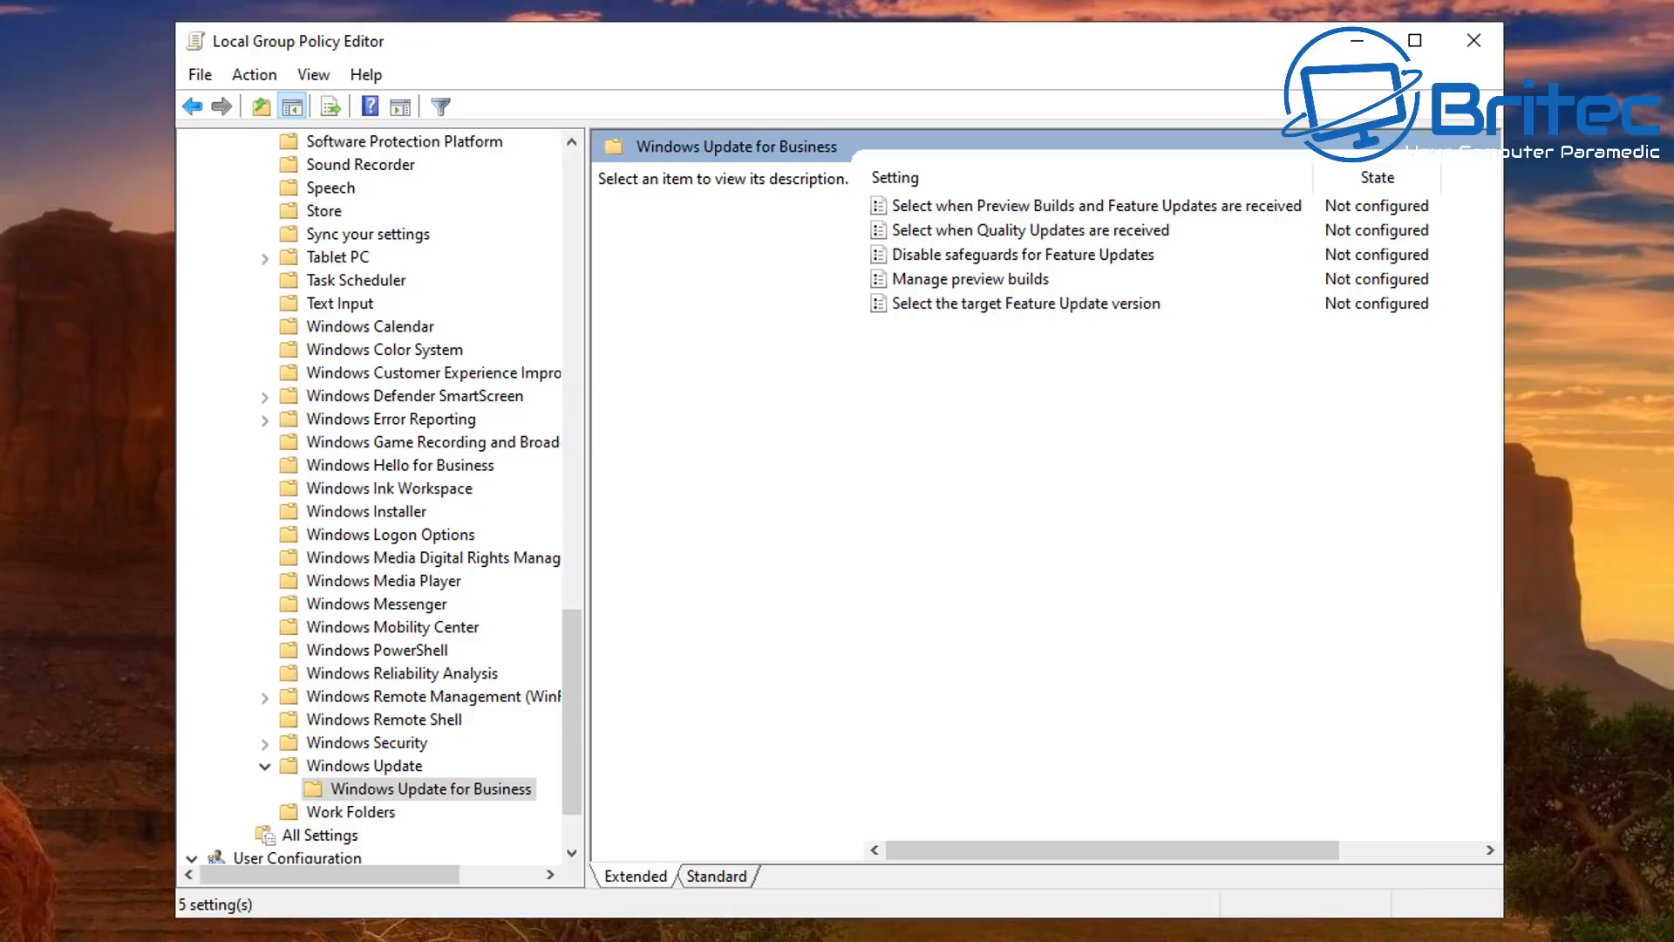
Enable the policy "Select when Preview Builds and Feature Updates are received" with the readiness level Semi-Annual Channel
click(1096, 206)
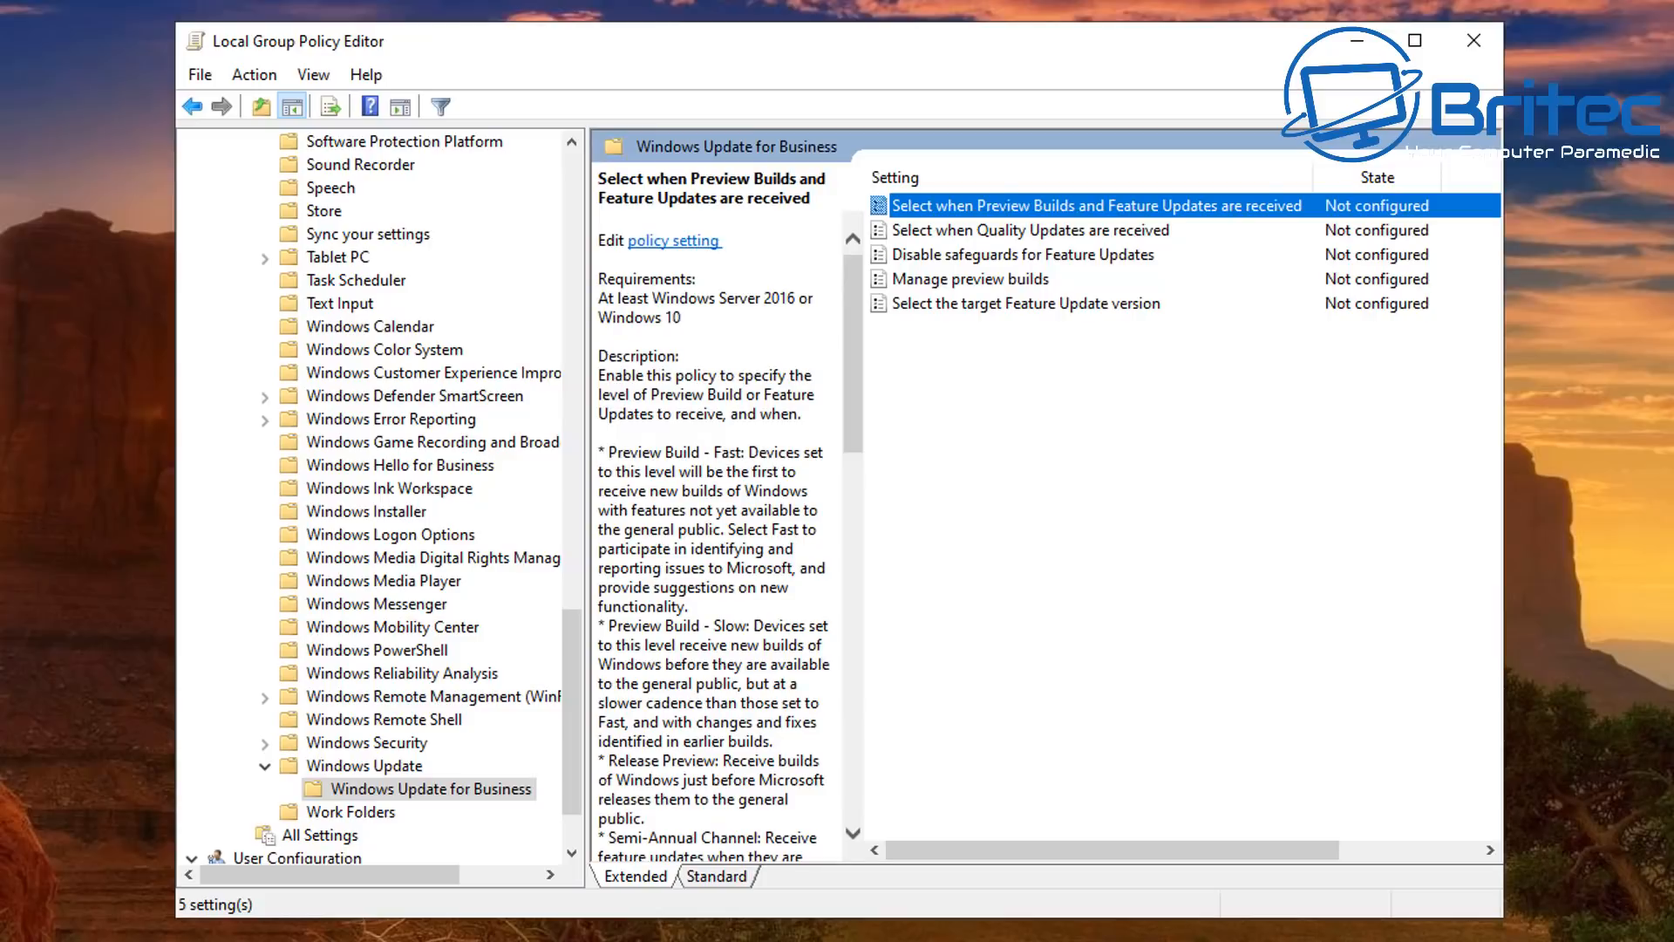
double_click(1096, 206)
drag(304, 44, 954, 103)
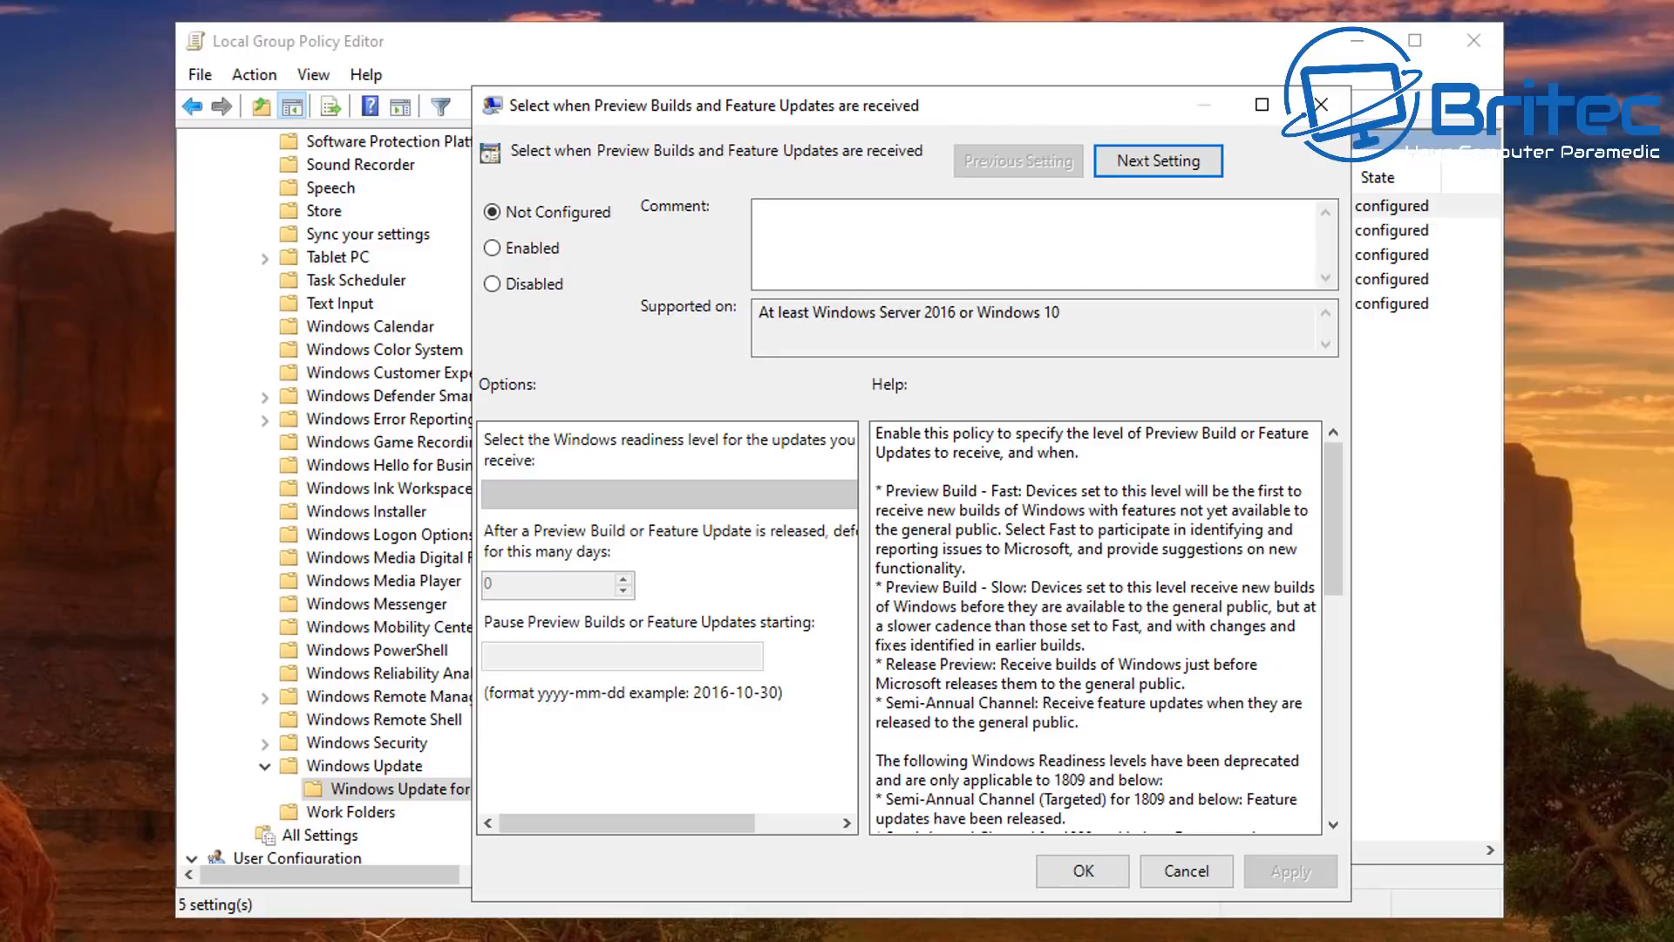
click(493, 248)
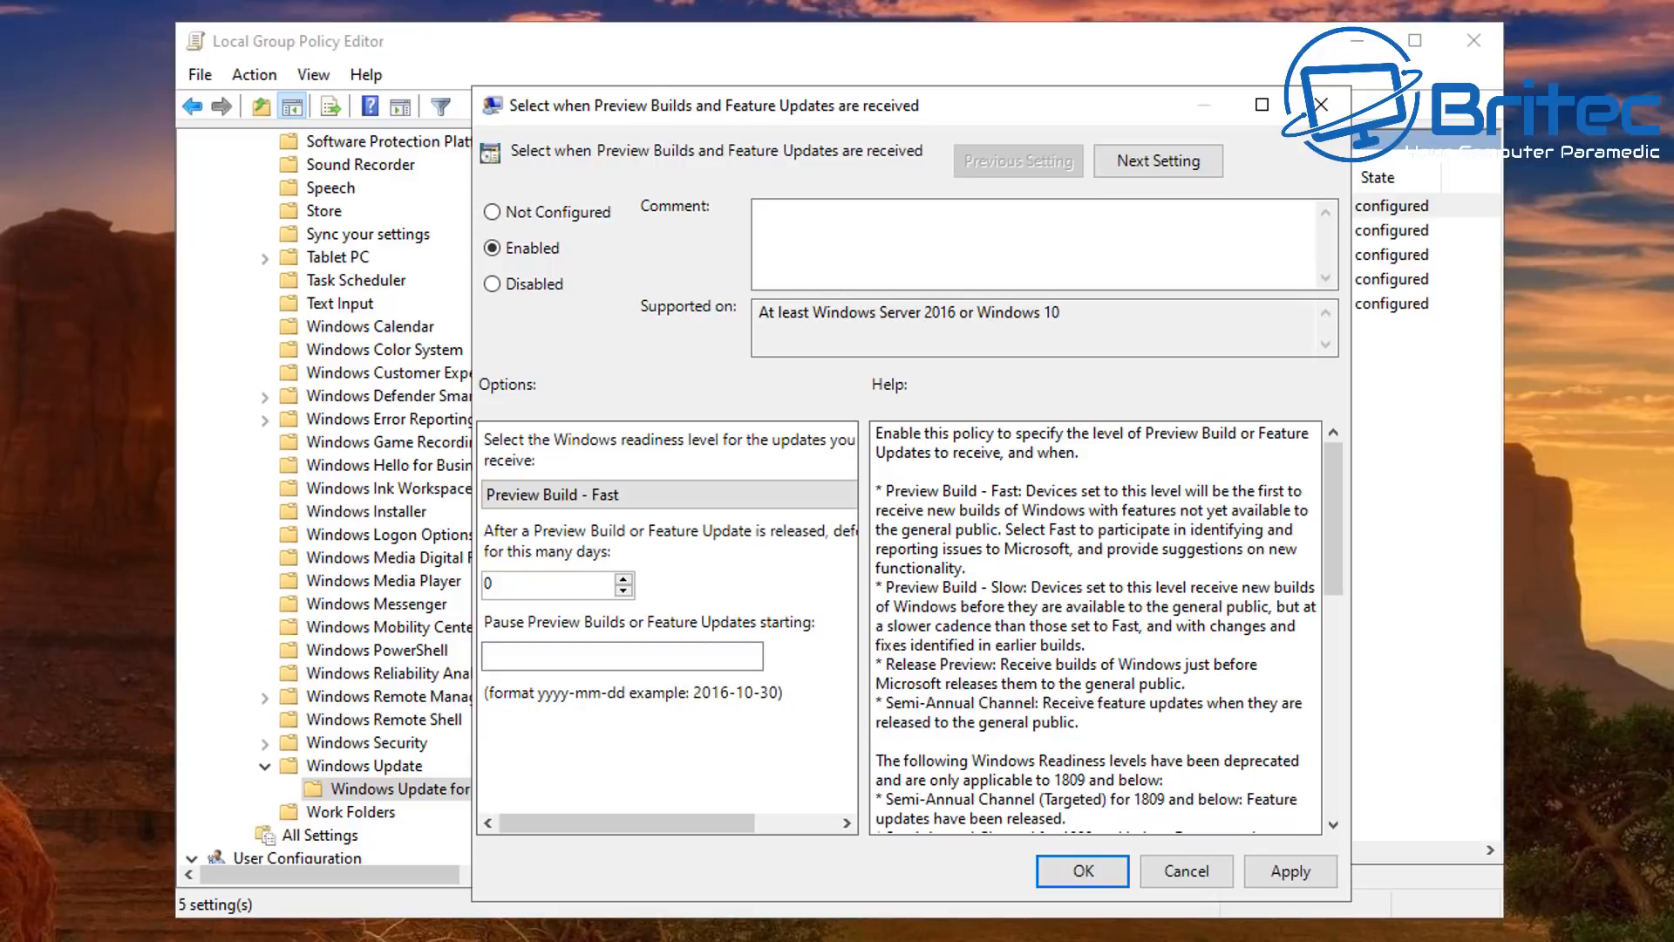
click(610, 495)
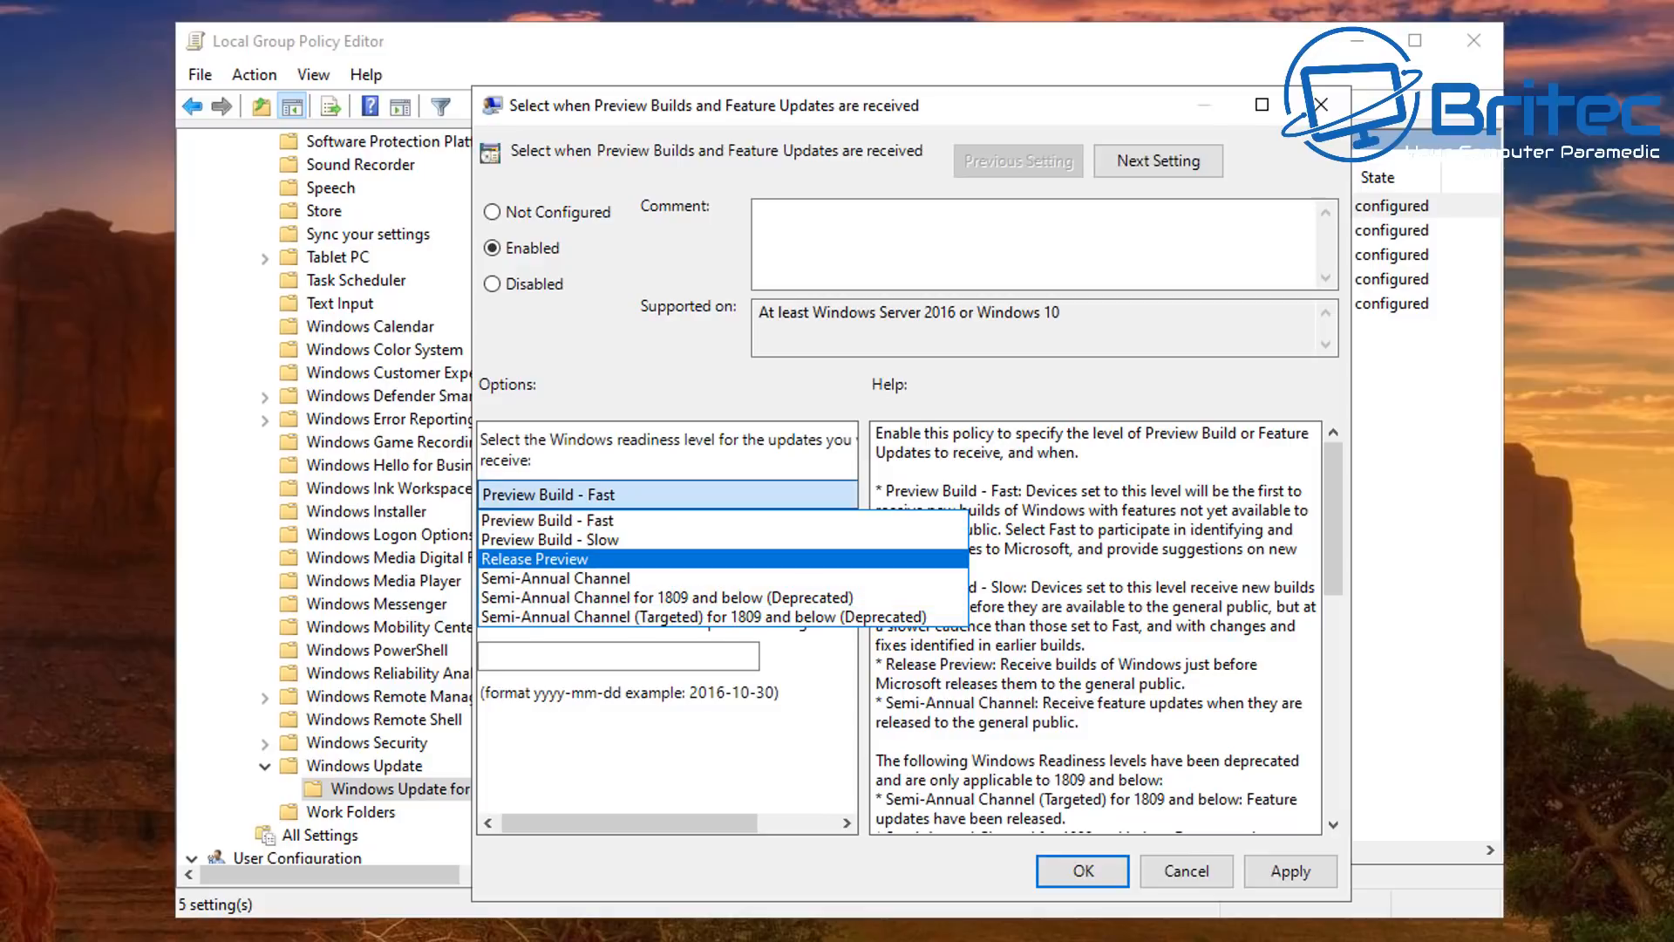
click(557, 578)
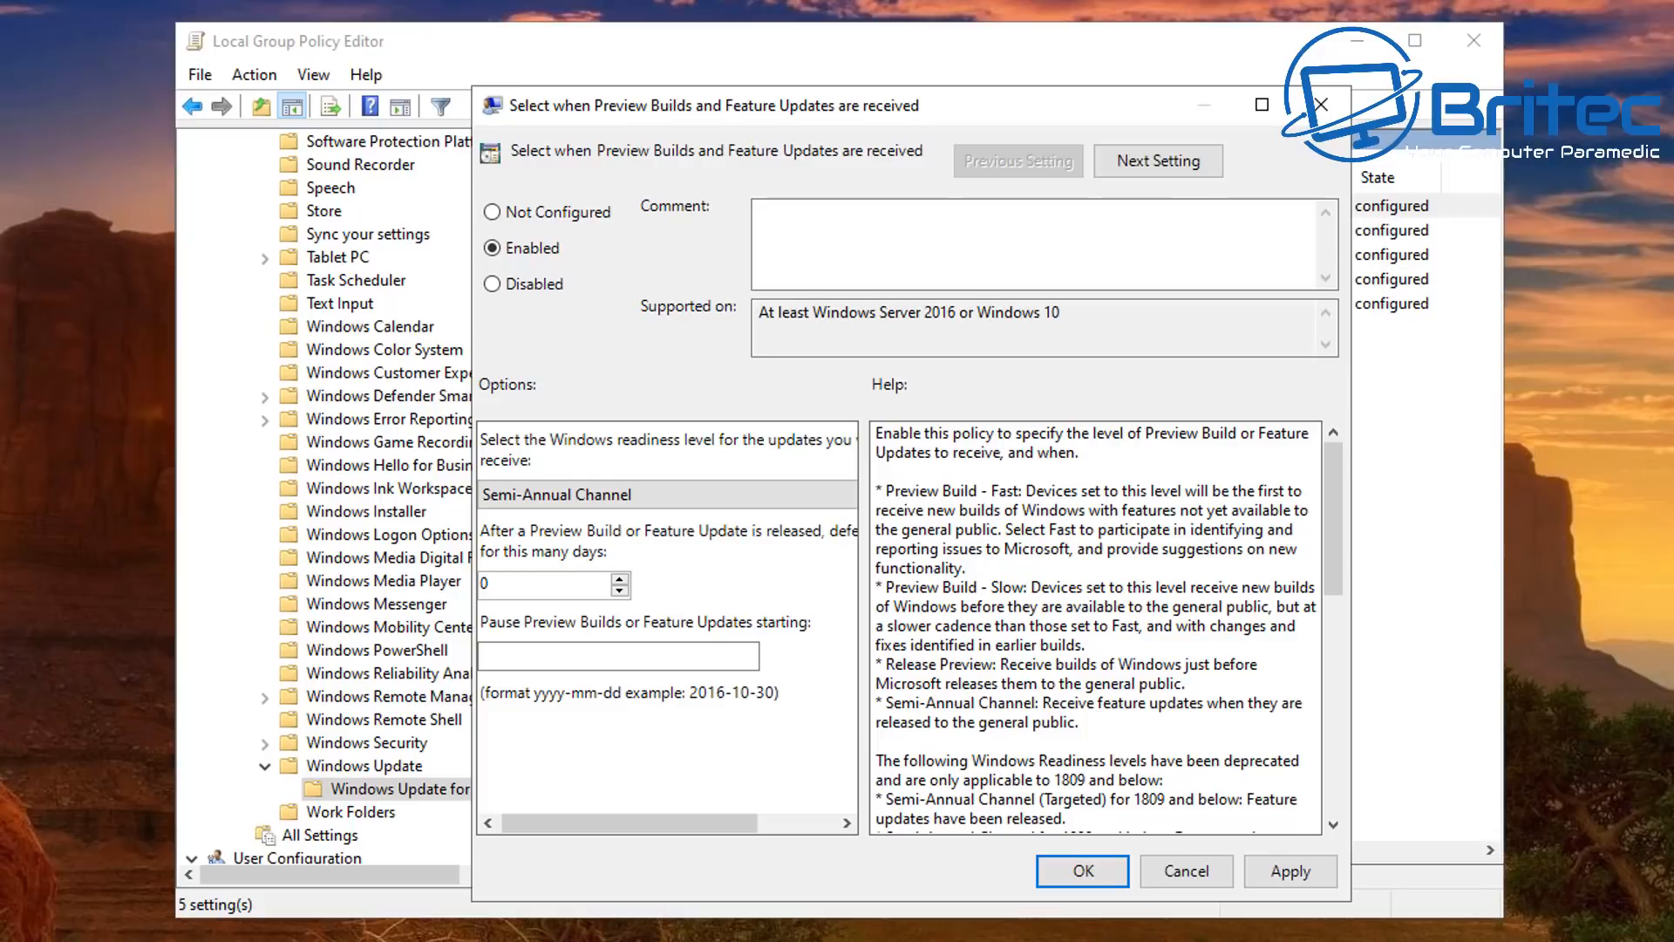
Set the feature update deferral to 365 days, apply the policy and close it
double_click(485, 584)
text(365)
click(1290, 871)
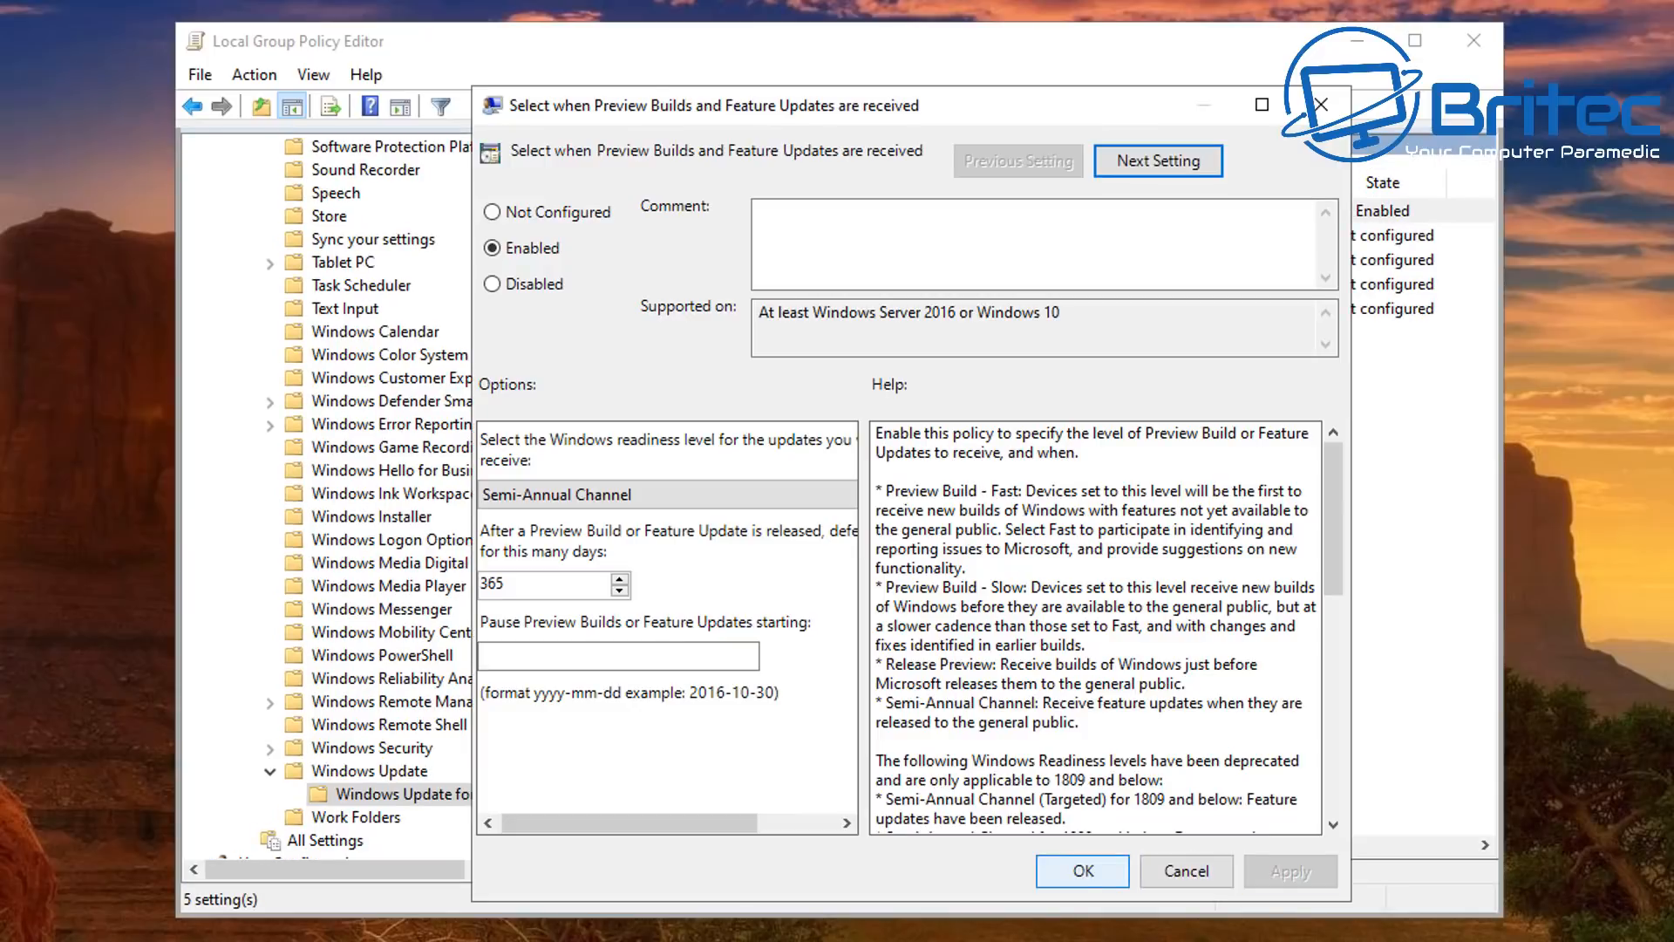
click(1083, 871)
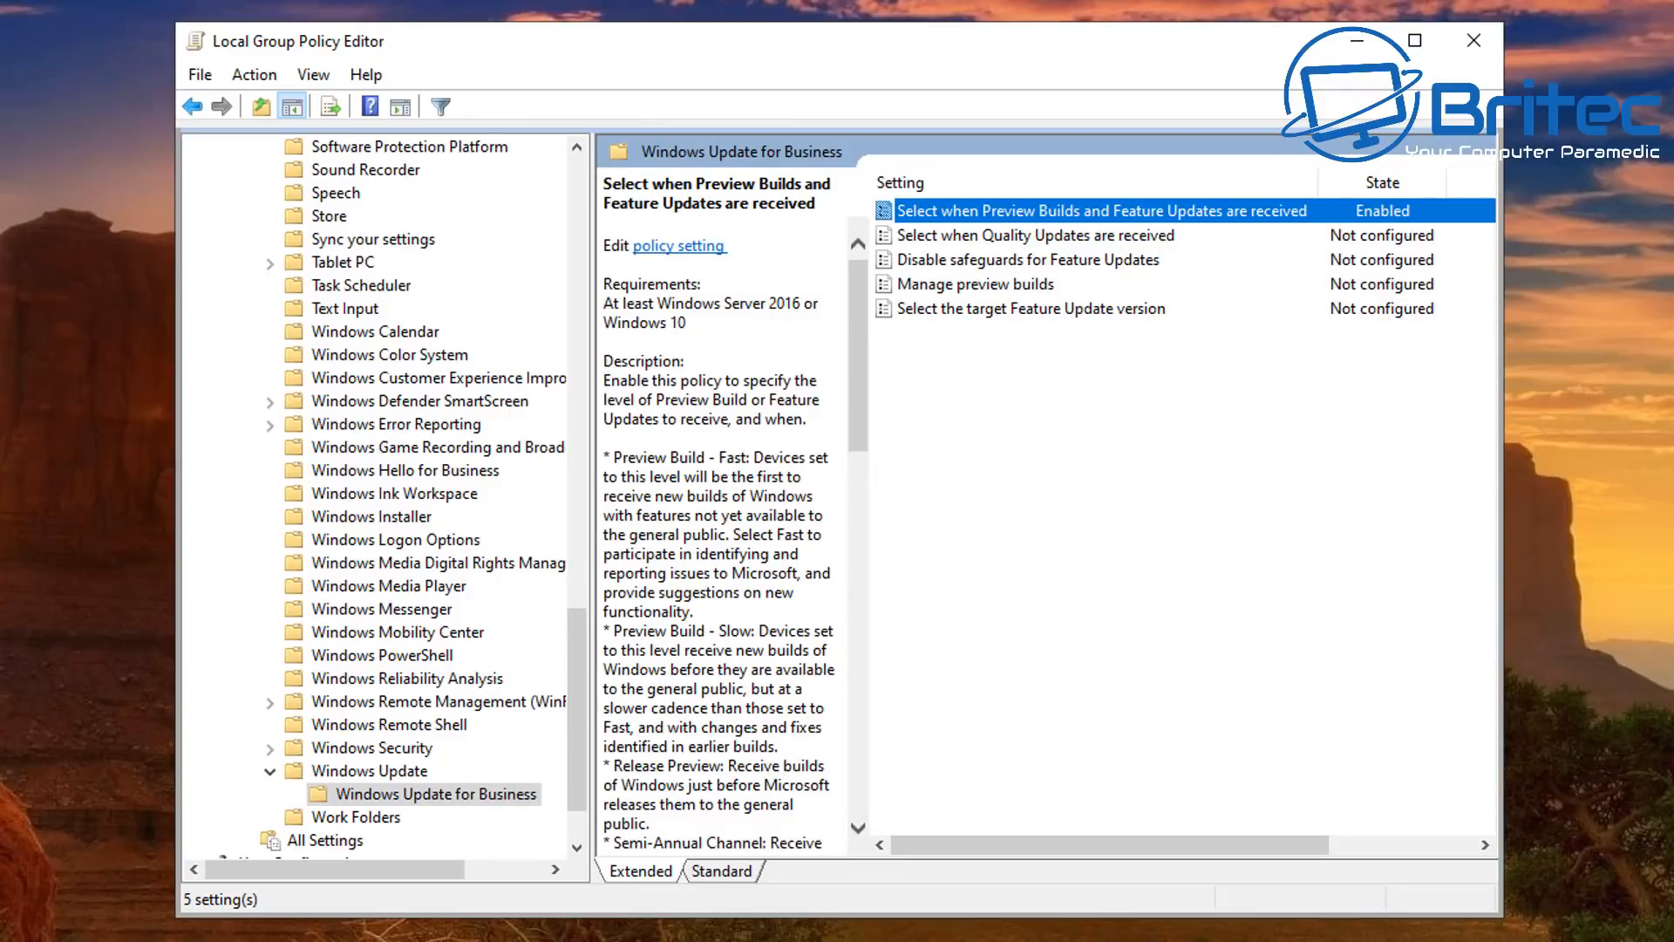
Enable the policy "Select when Quality Updates are received" and widen its options area
click(1035, 236)
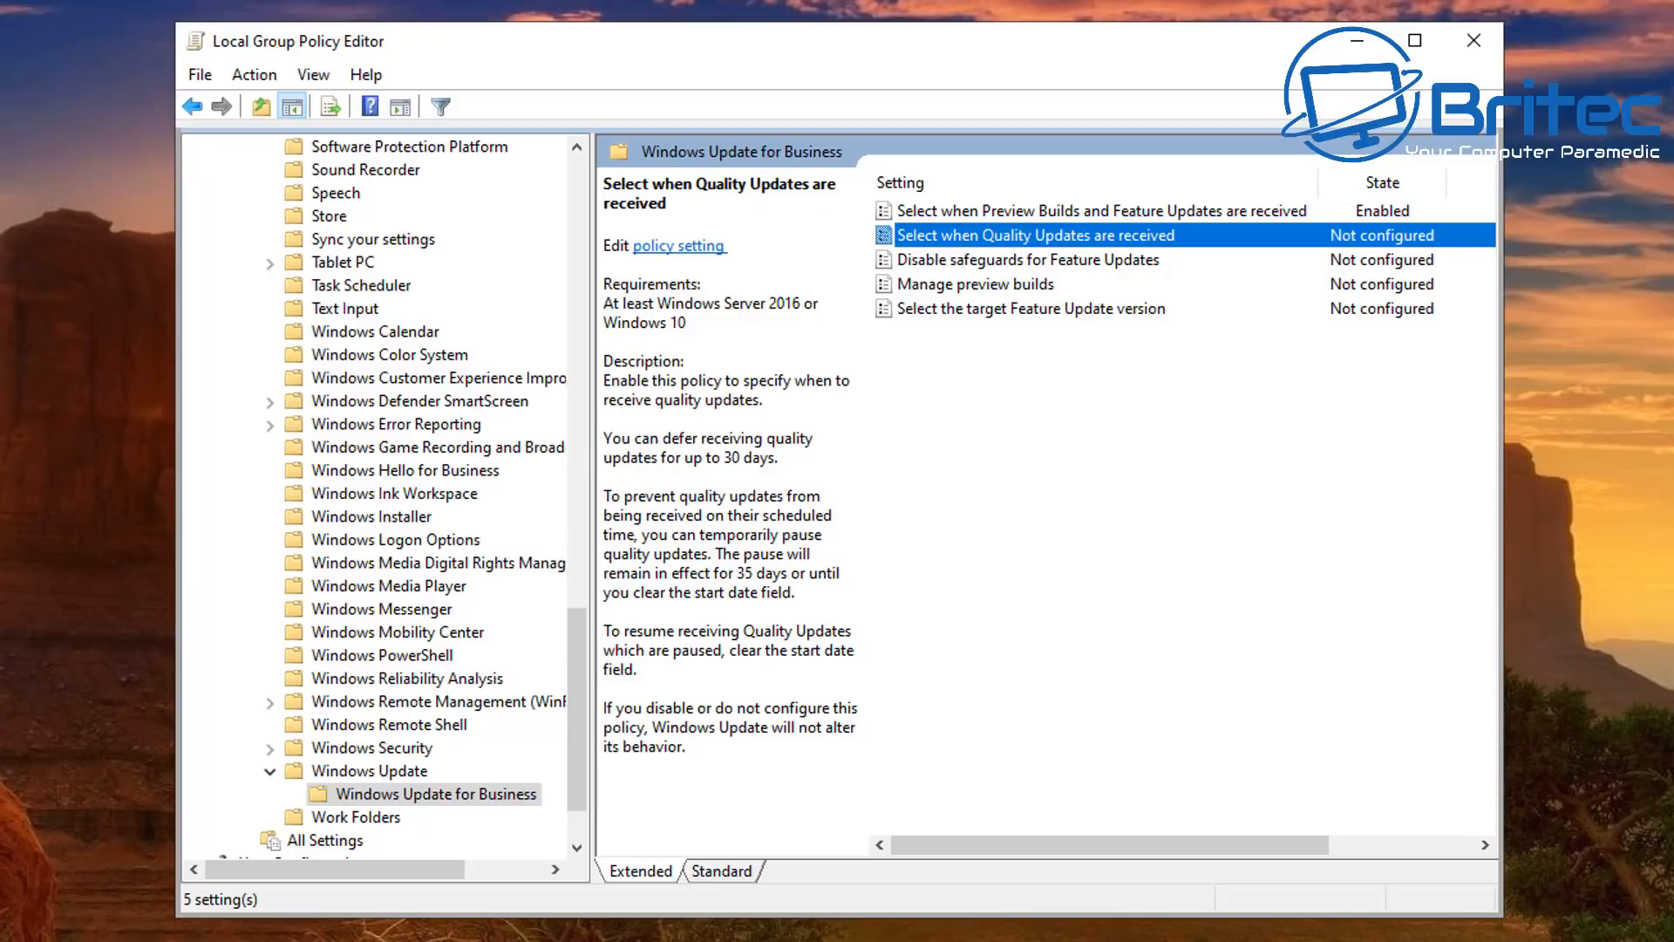
double_click(1036, 235)
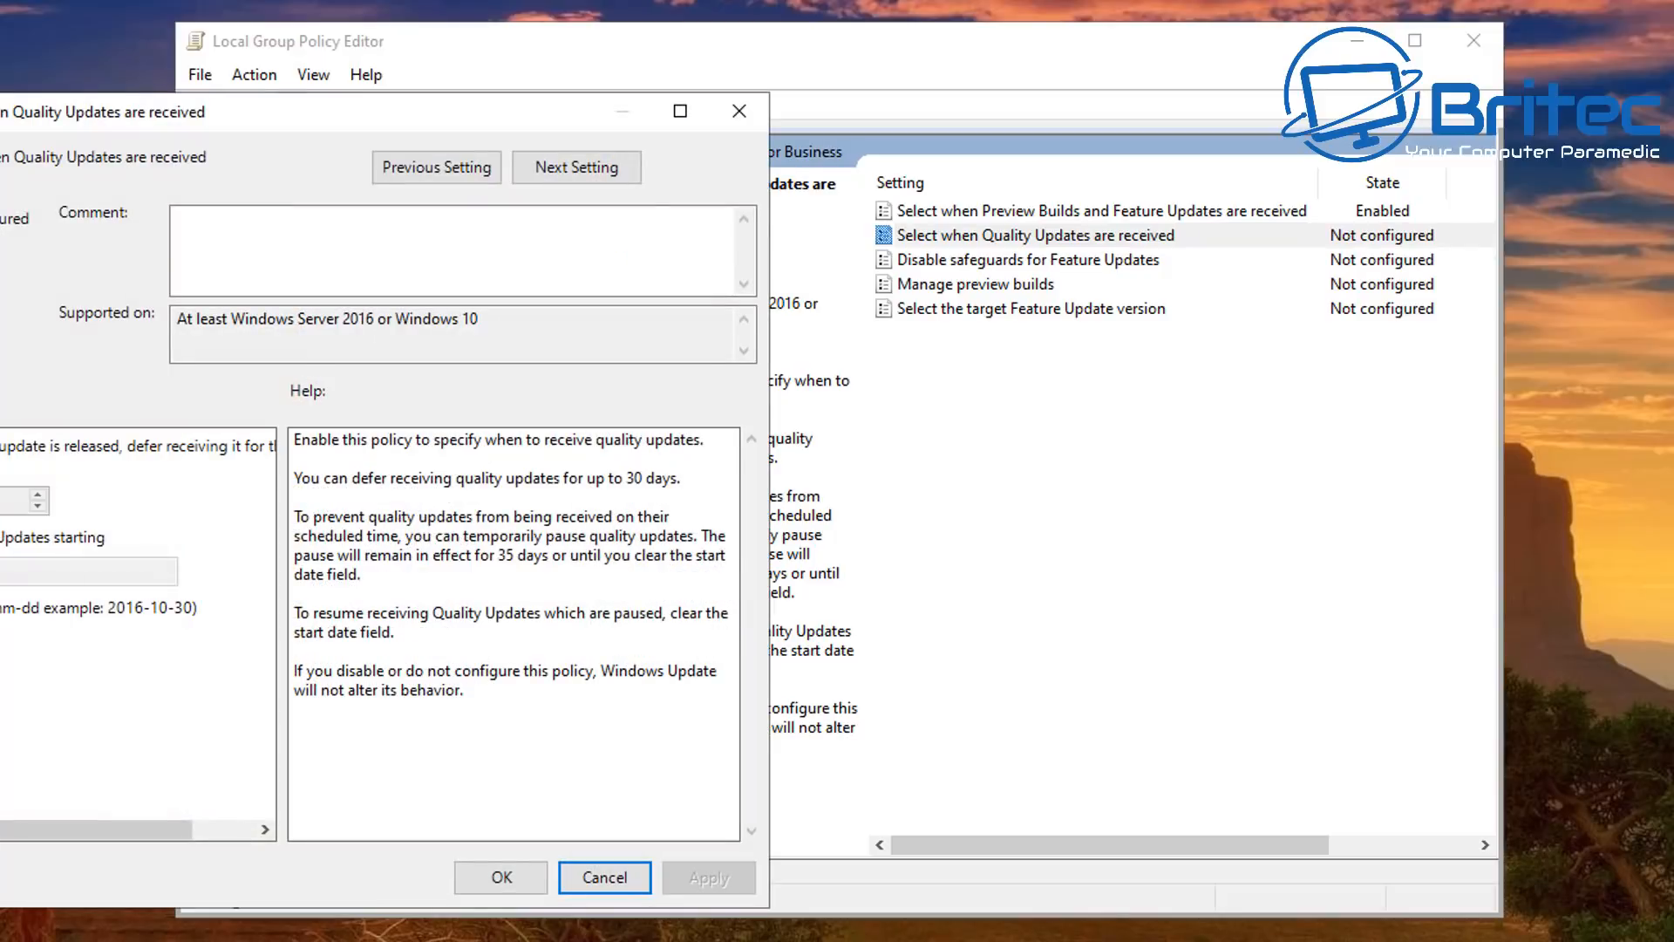
drag(450, 116, 1091, 120)
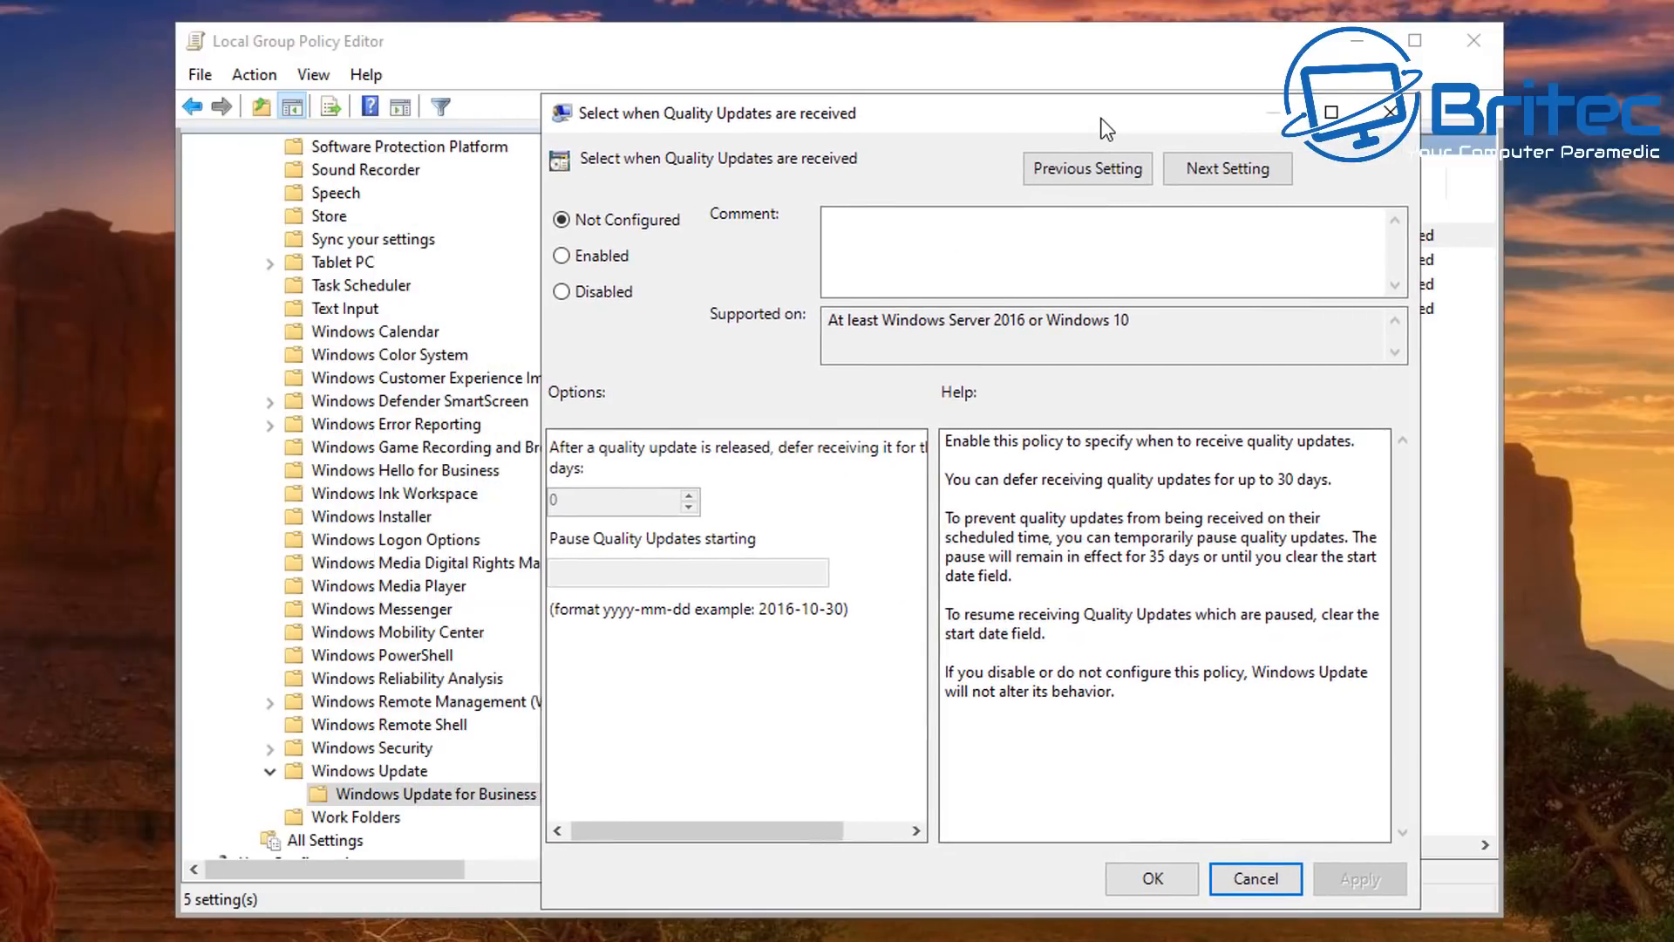
click(552, 259)
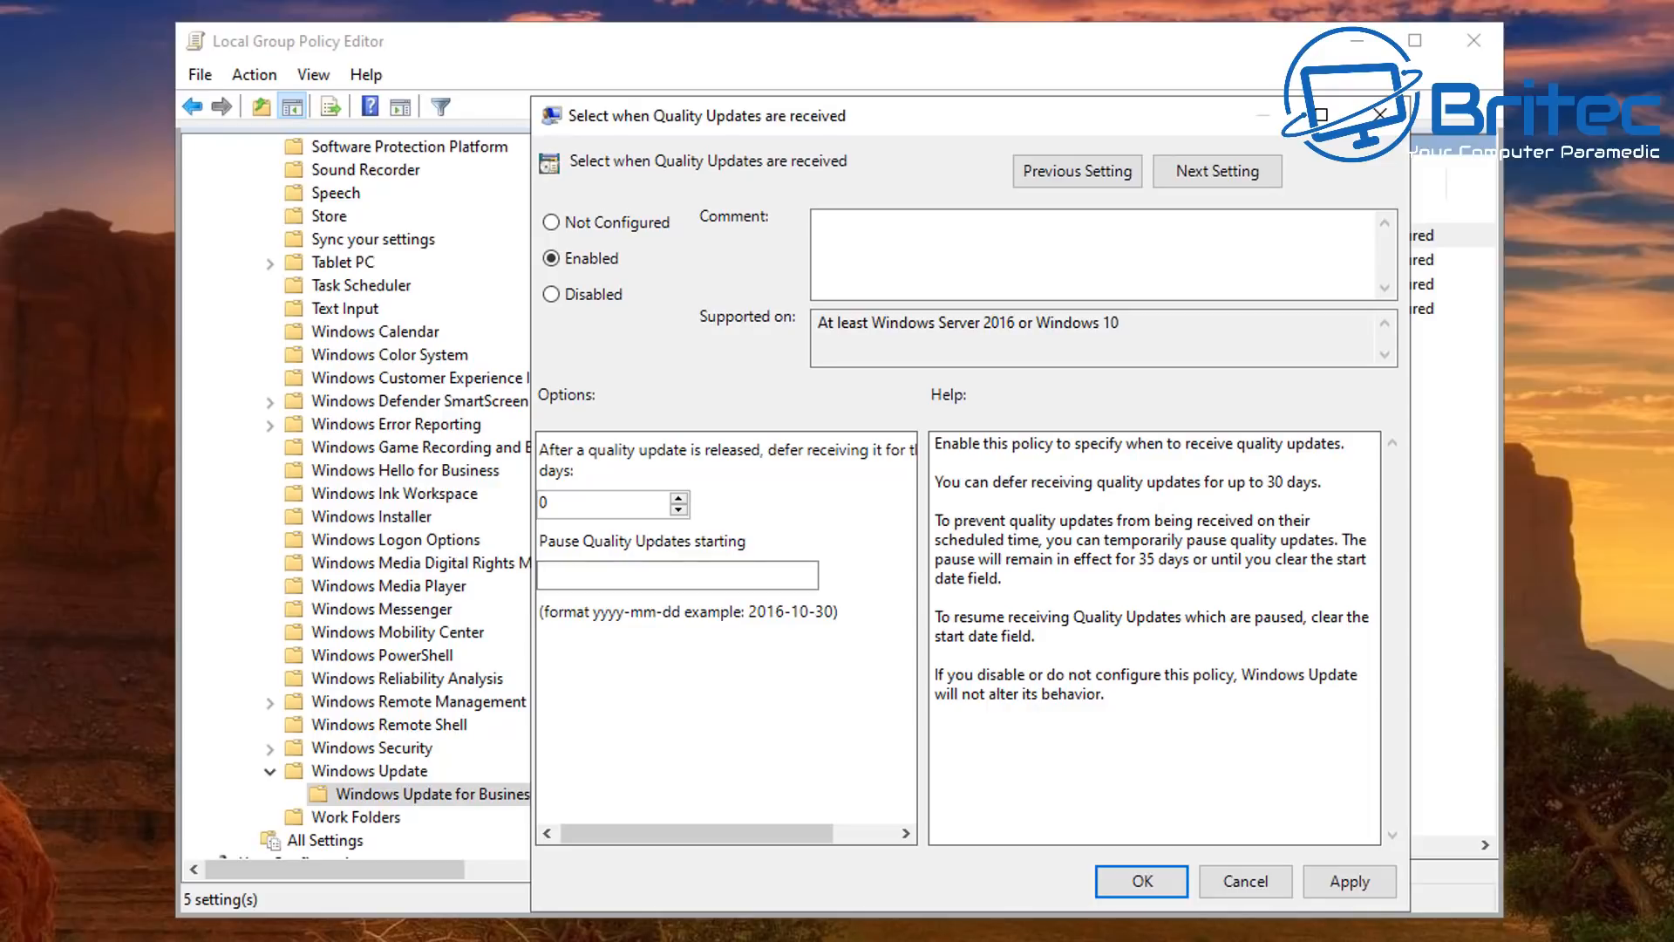
drag(924, 611, 998, 610)
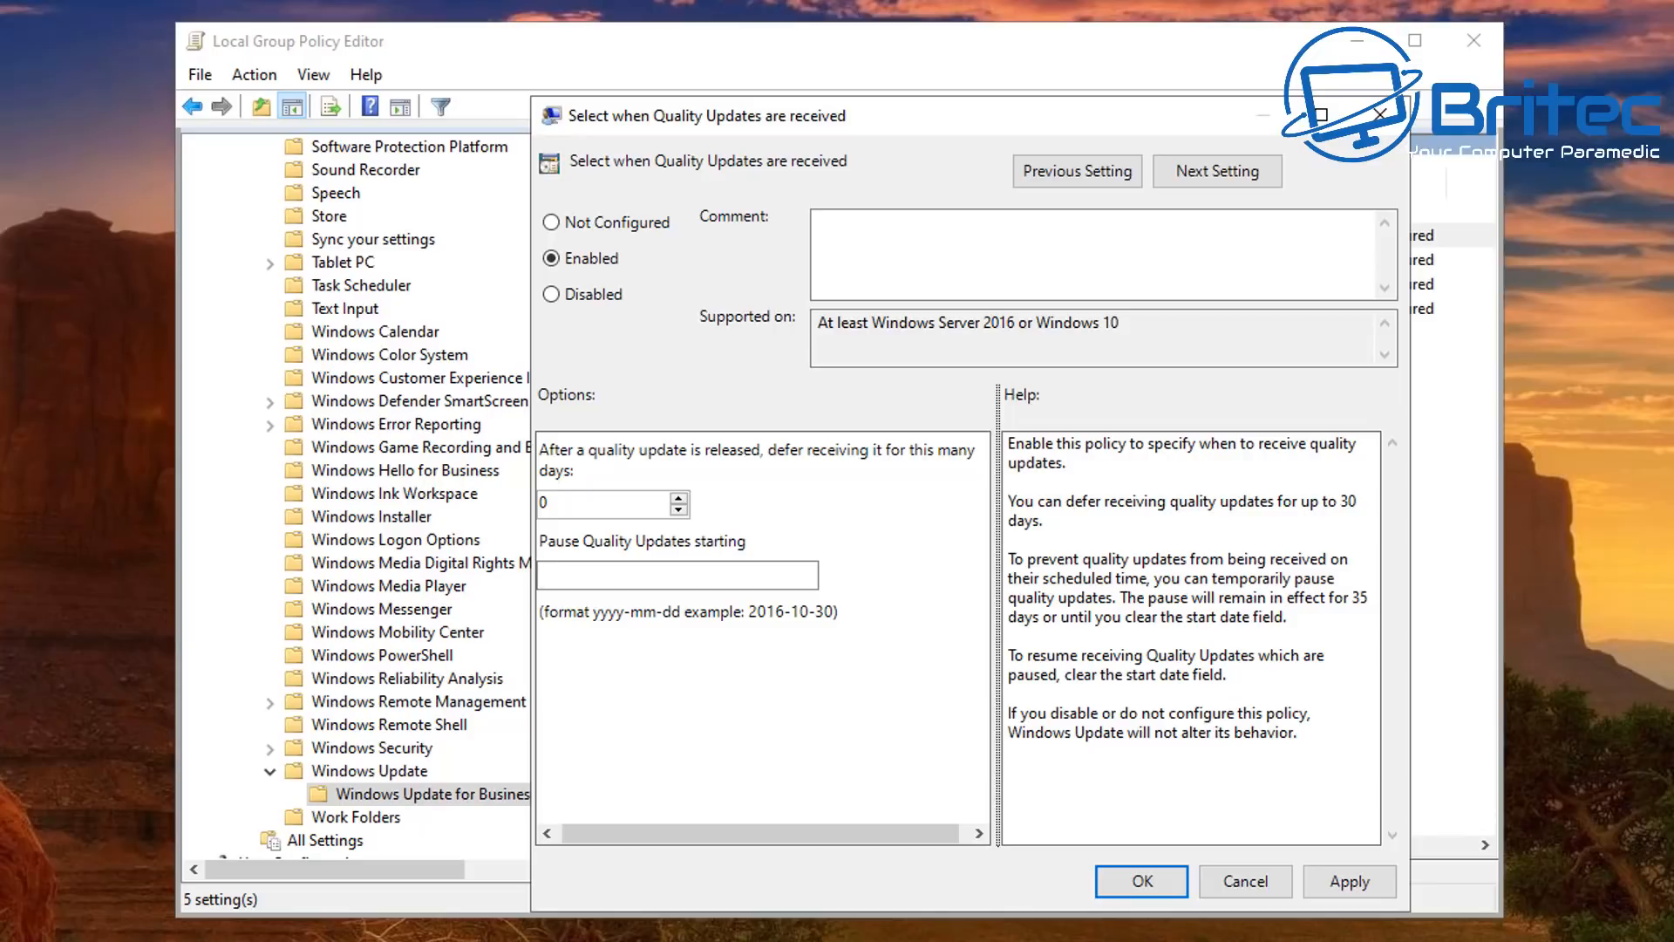
Set the quality update deferral to 4 days, apply the policy and close it
click(549, 503)
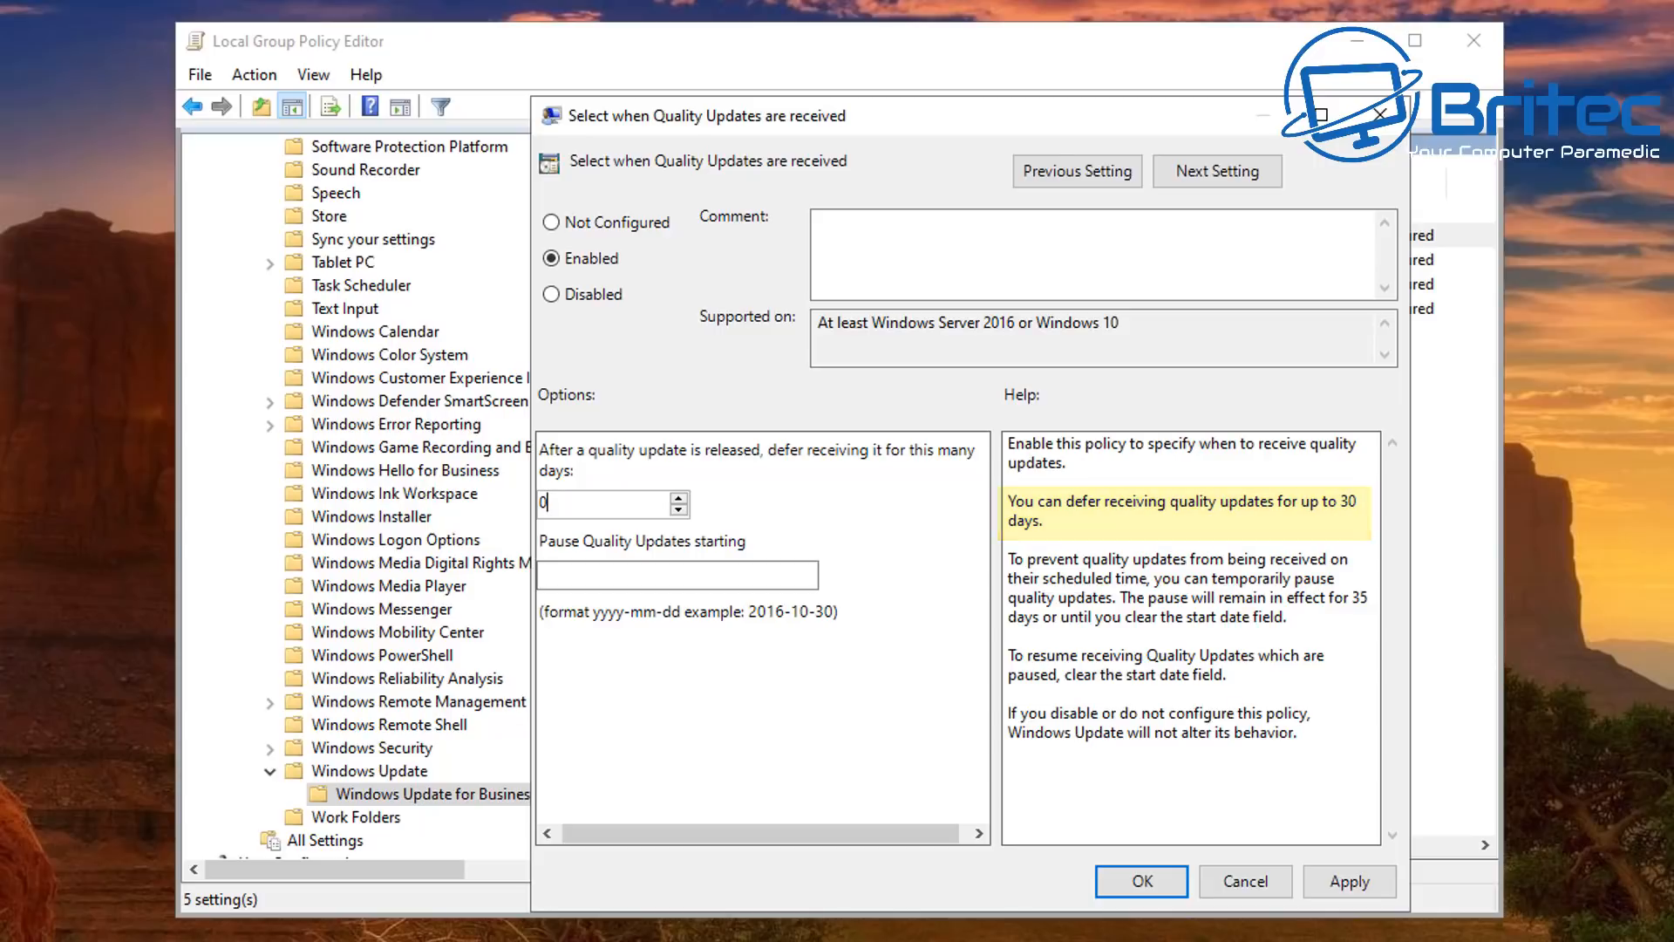
double_click(544, 503)
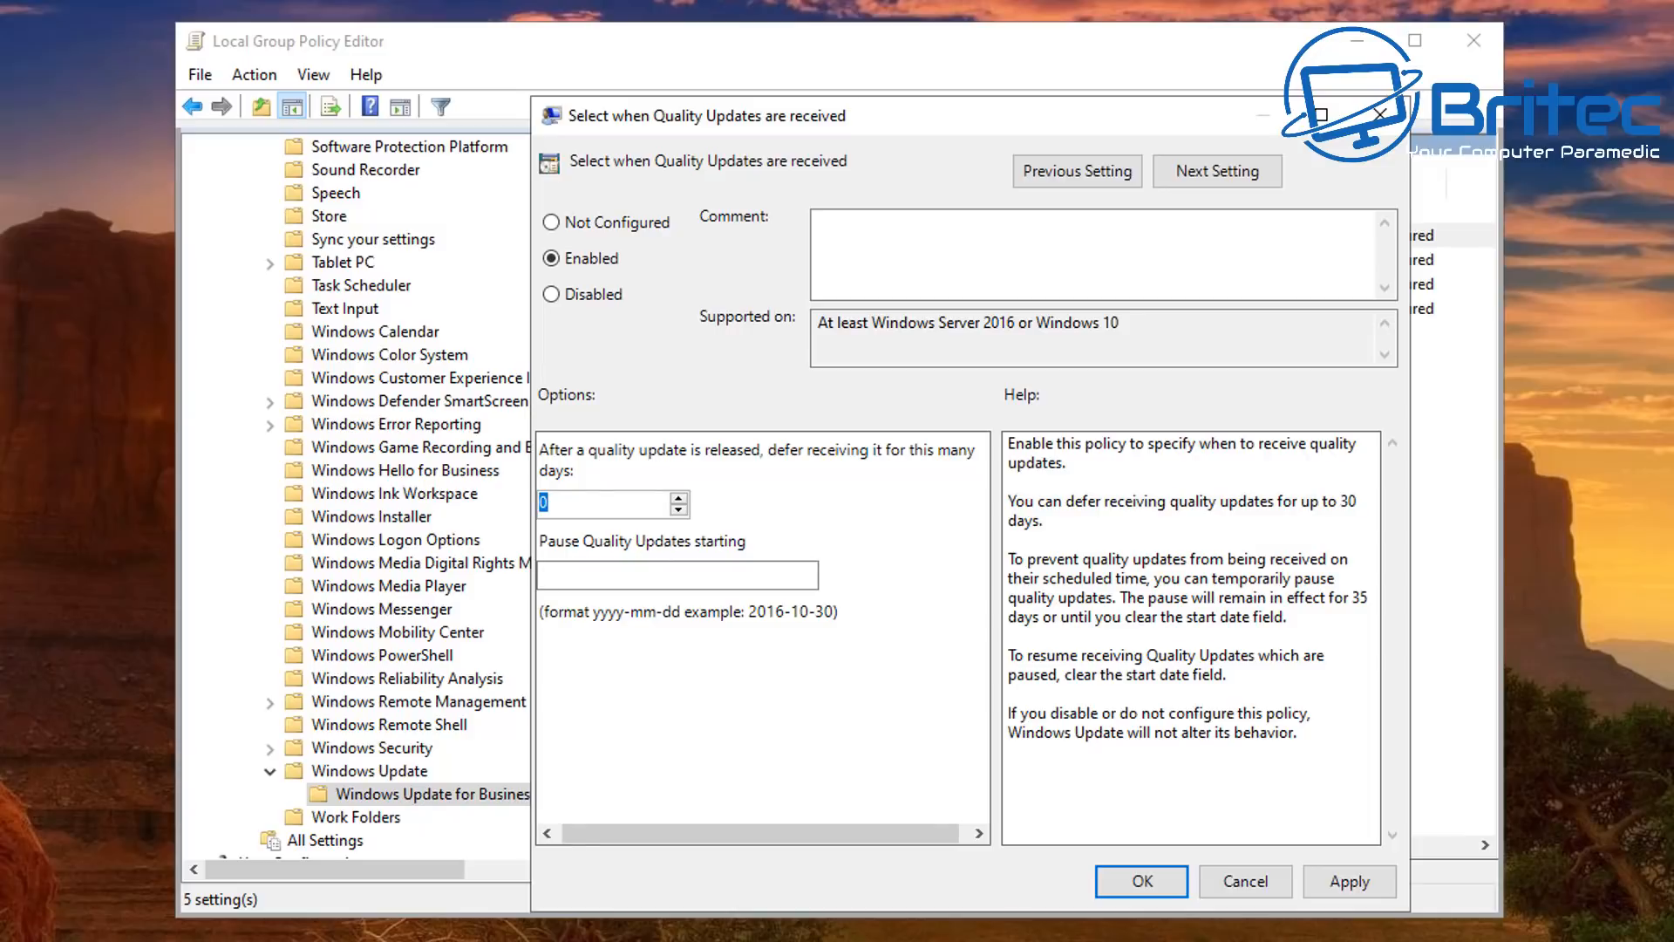
text(1)
double_click(544, 503)
text(2)
text(4)
click(1350, 880)
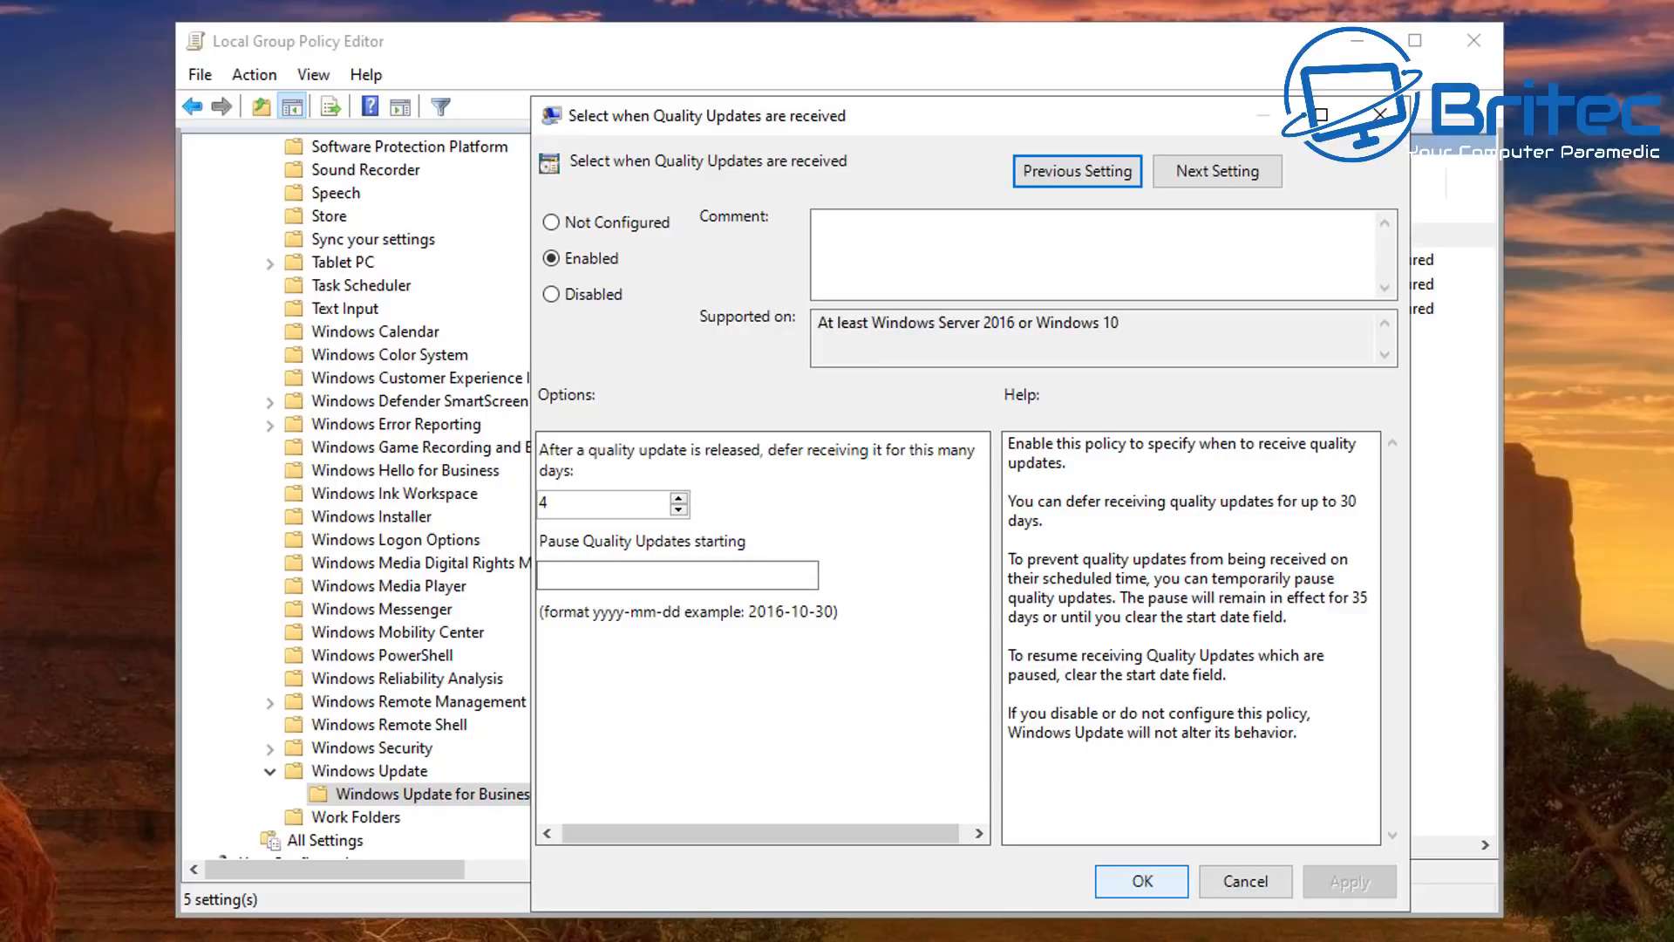
click(1142, 880)
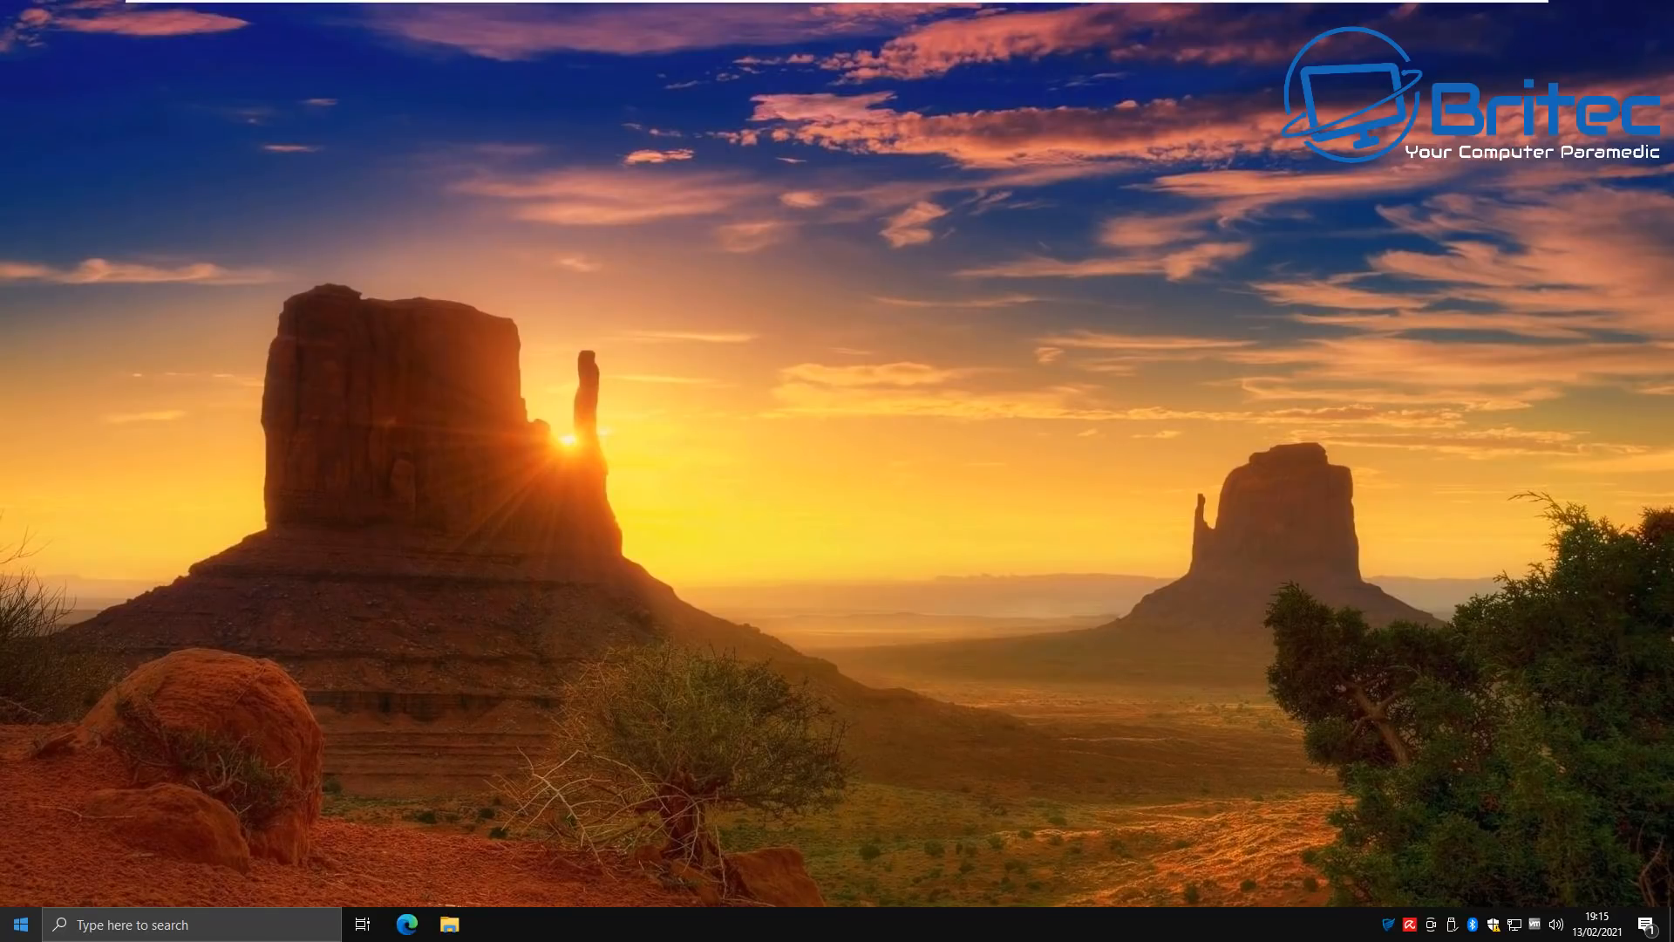
Launch the Registry Editor with regedit and allow it to make changes to the device
key(super+x)
text(rregedit)
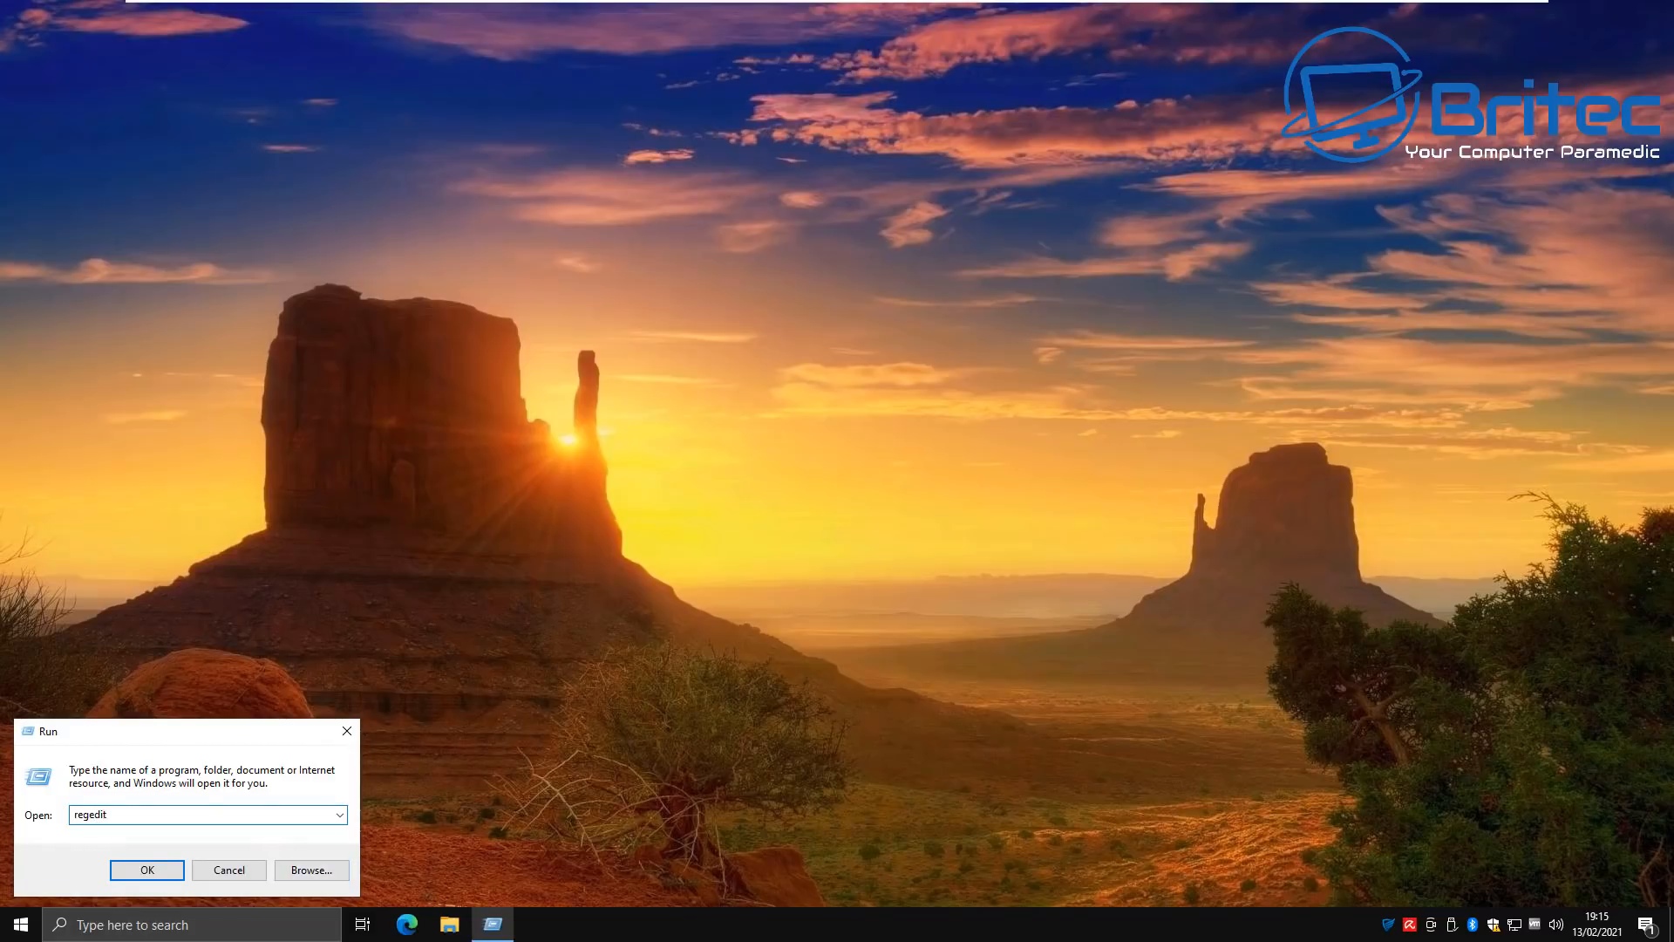
click(147, 869)
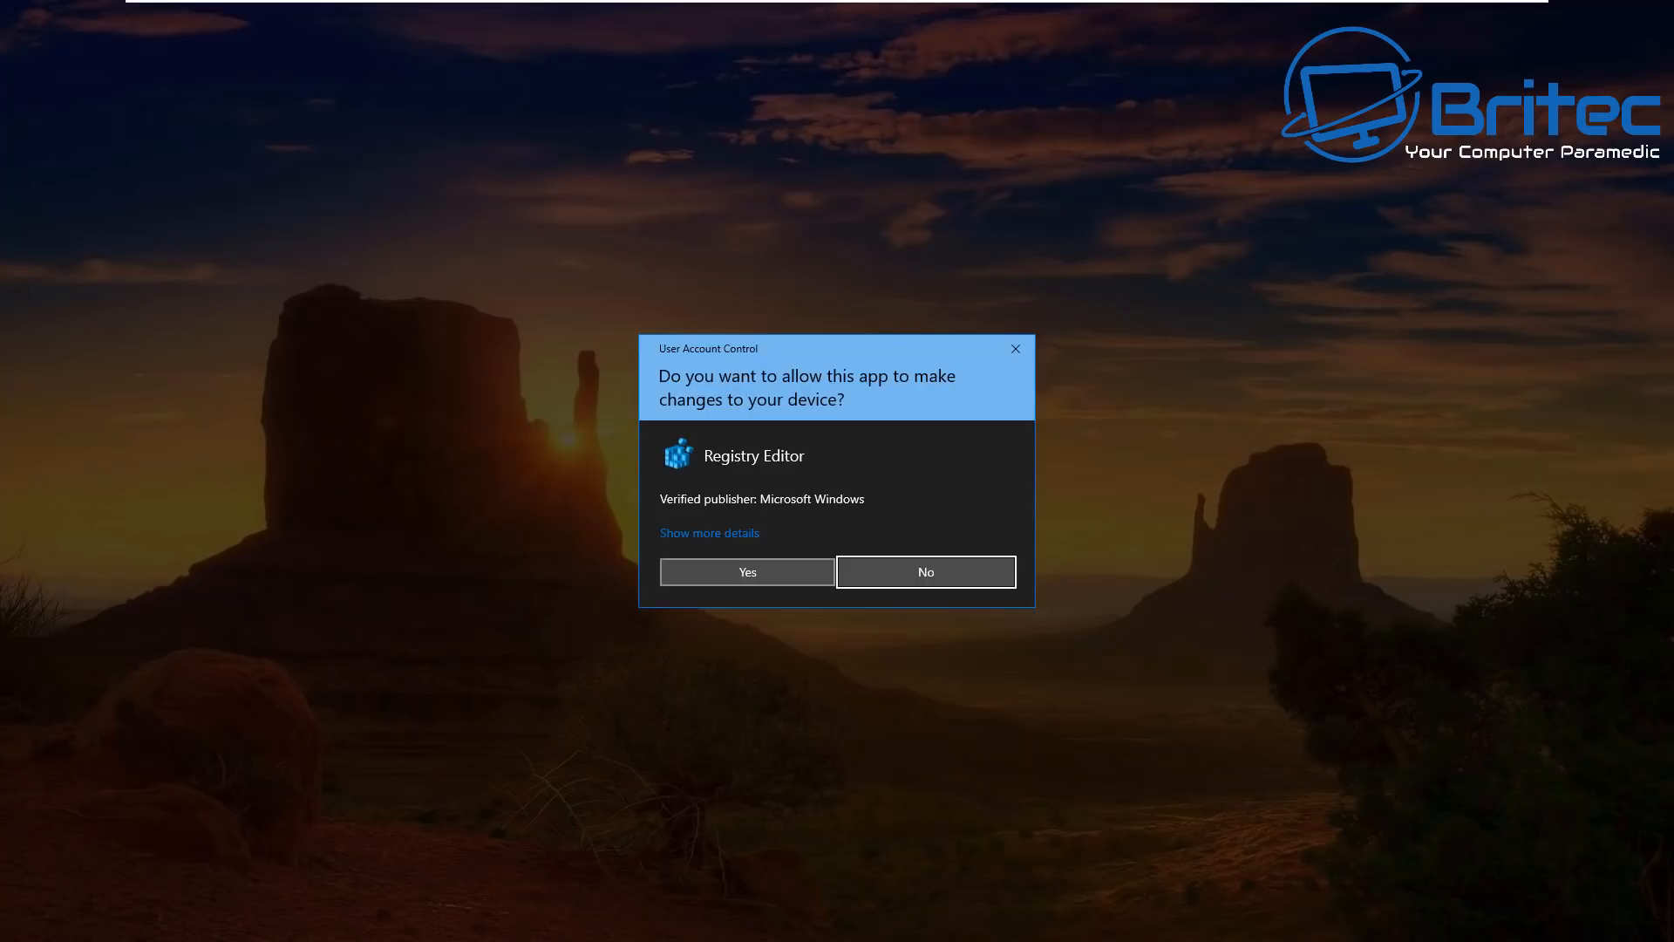
click(748, 571)
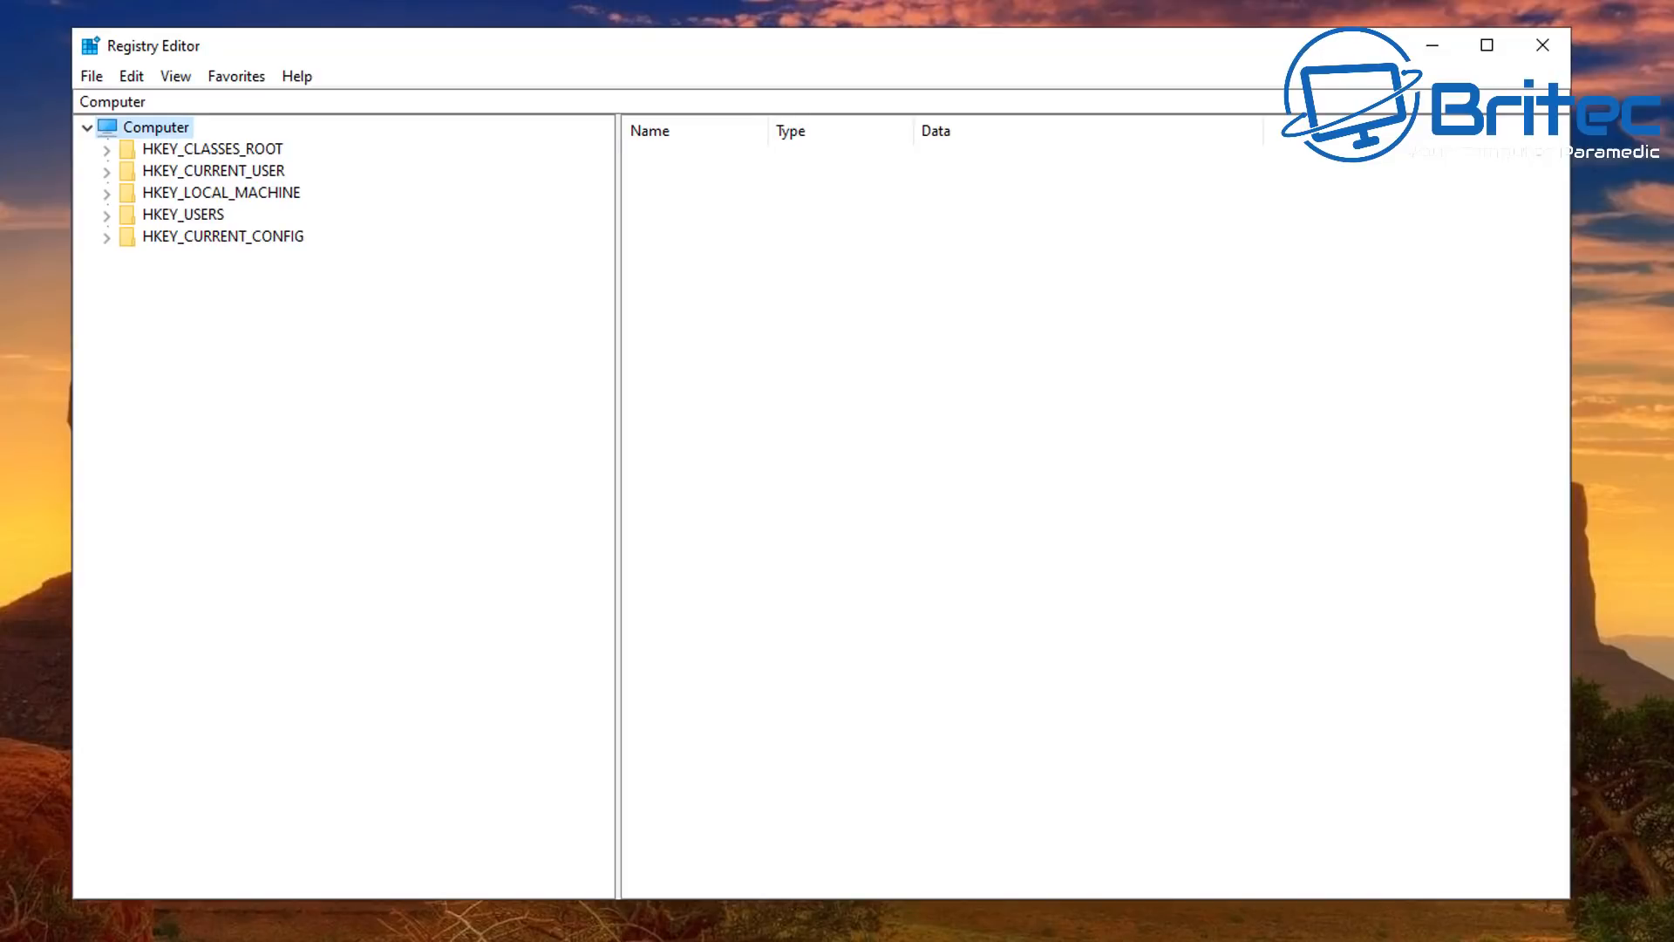
Expand the registry path HKEY_LOCAL_MACHINE\SOFTWARE\Microsoft
click(221, 193)
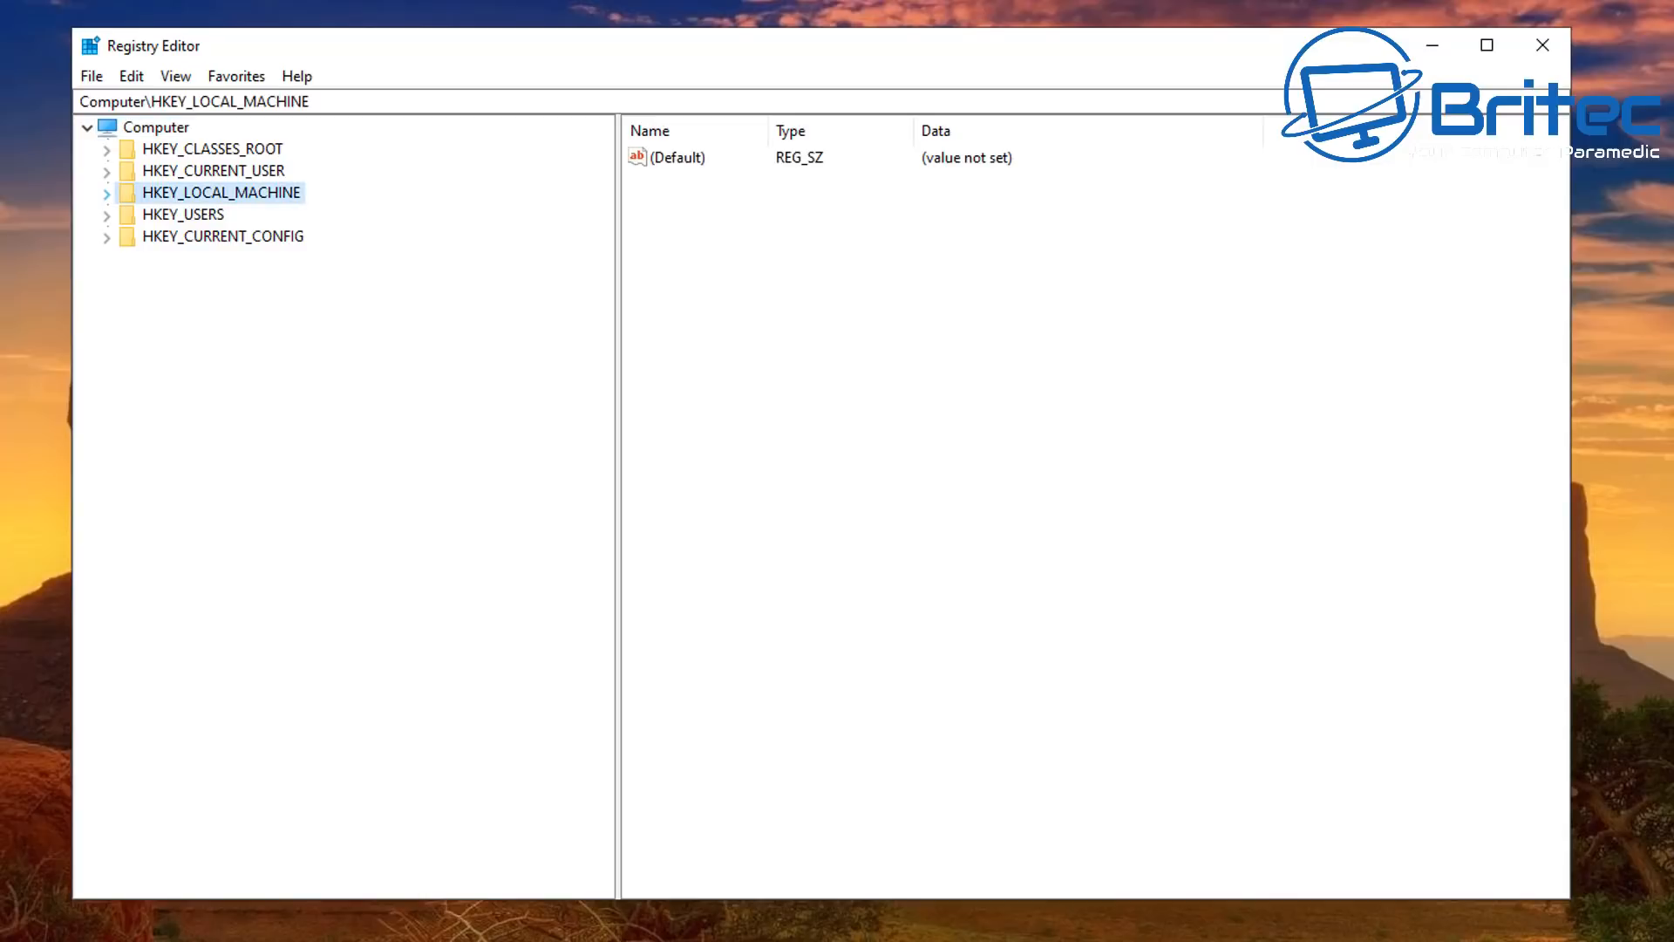
key(Right)
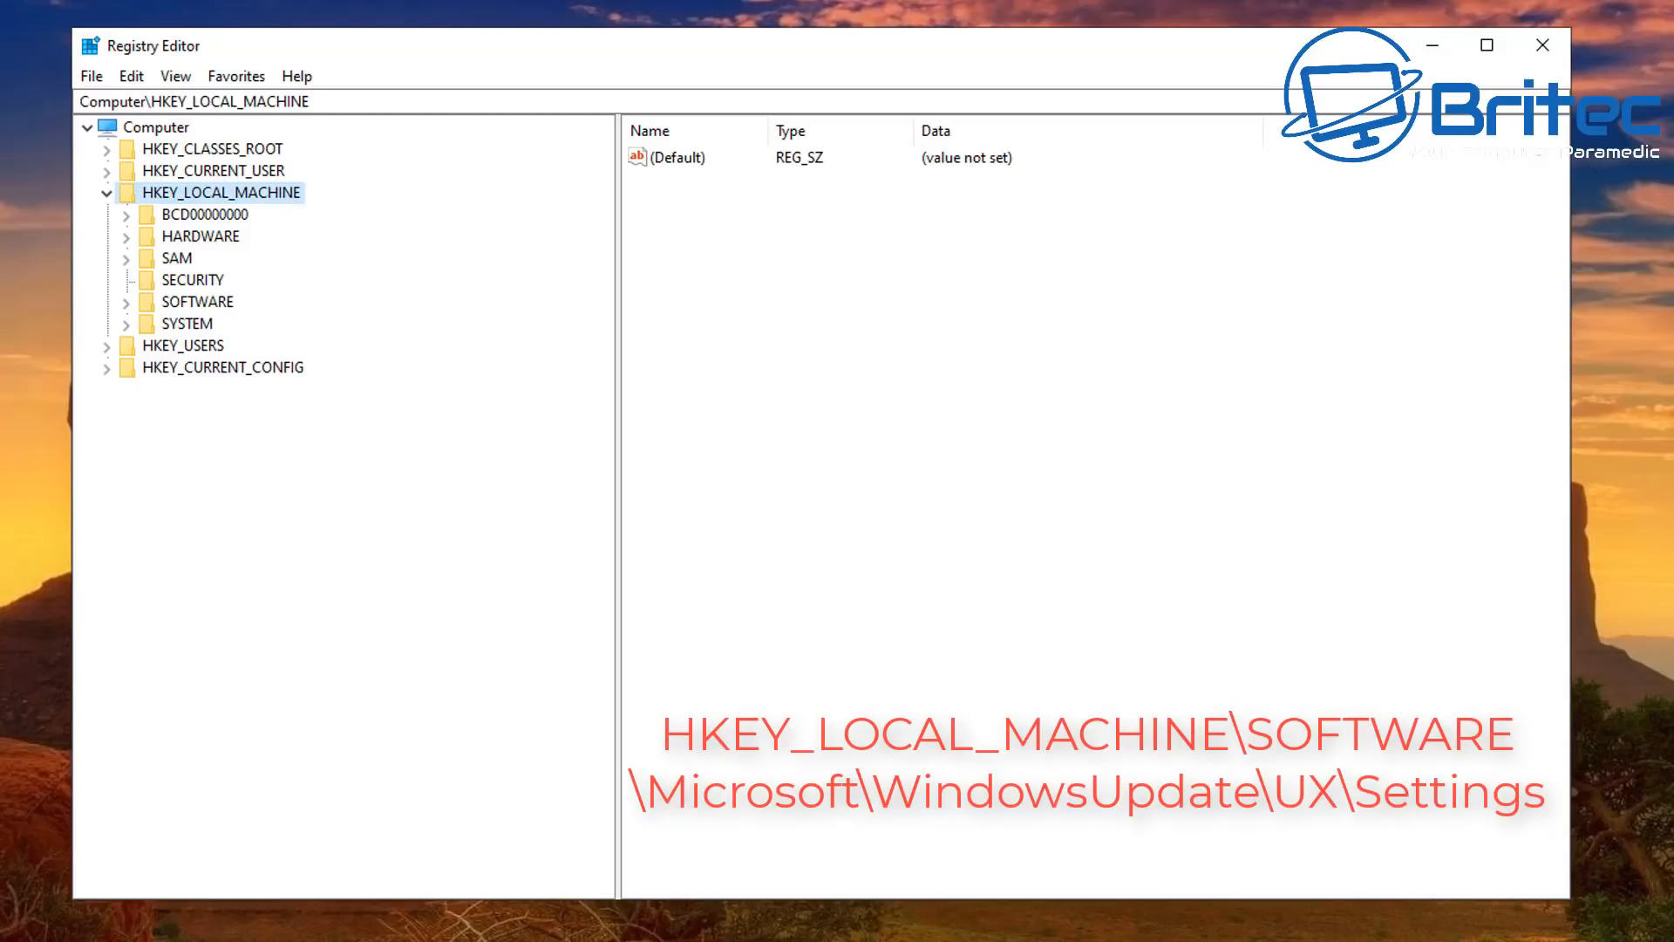
click(198, 302)
key(Right)
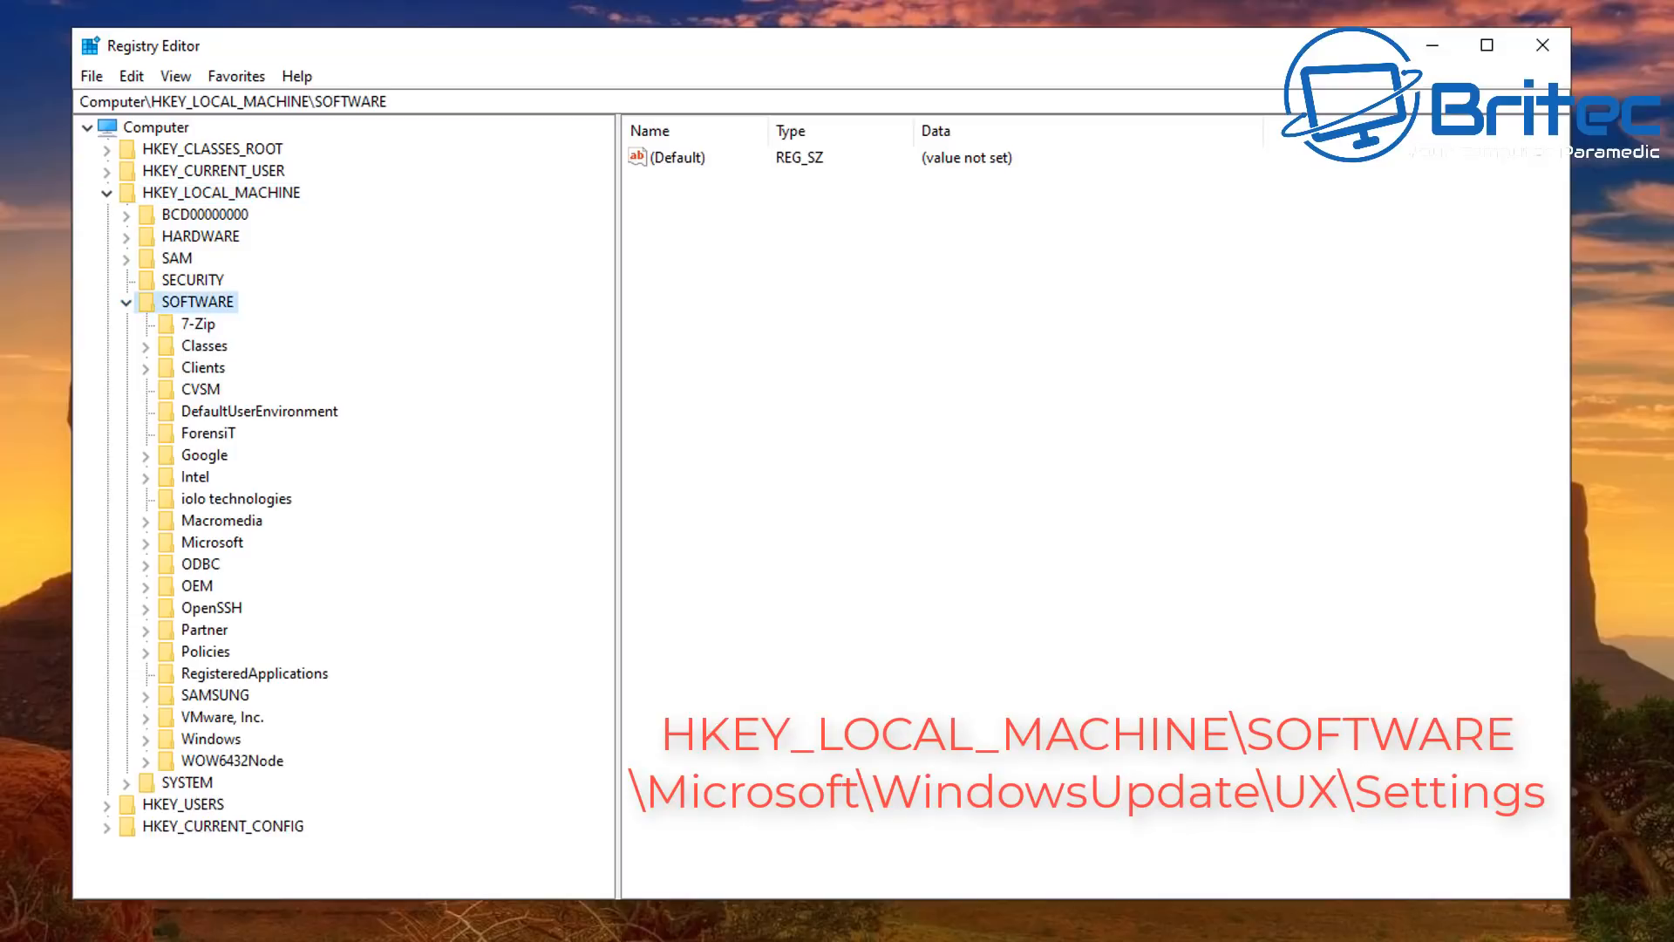
double_click(211, 542)
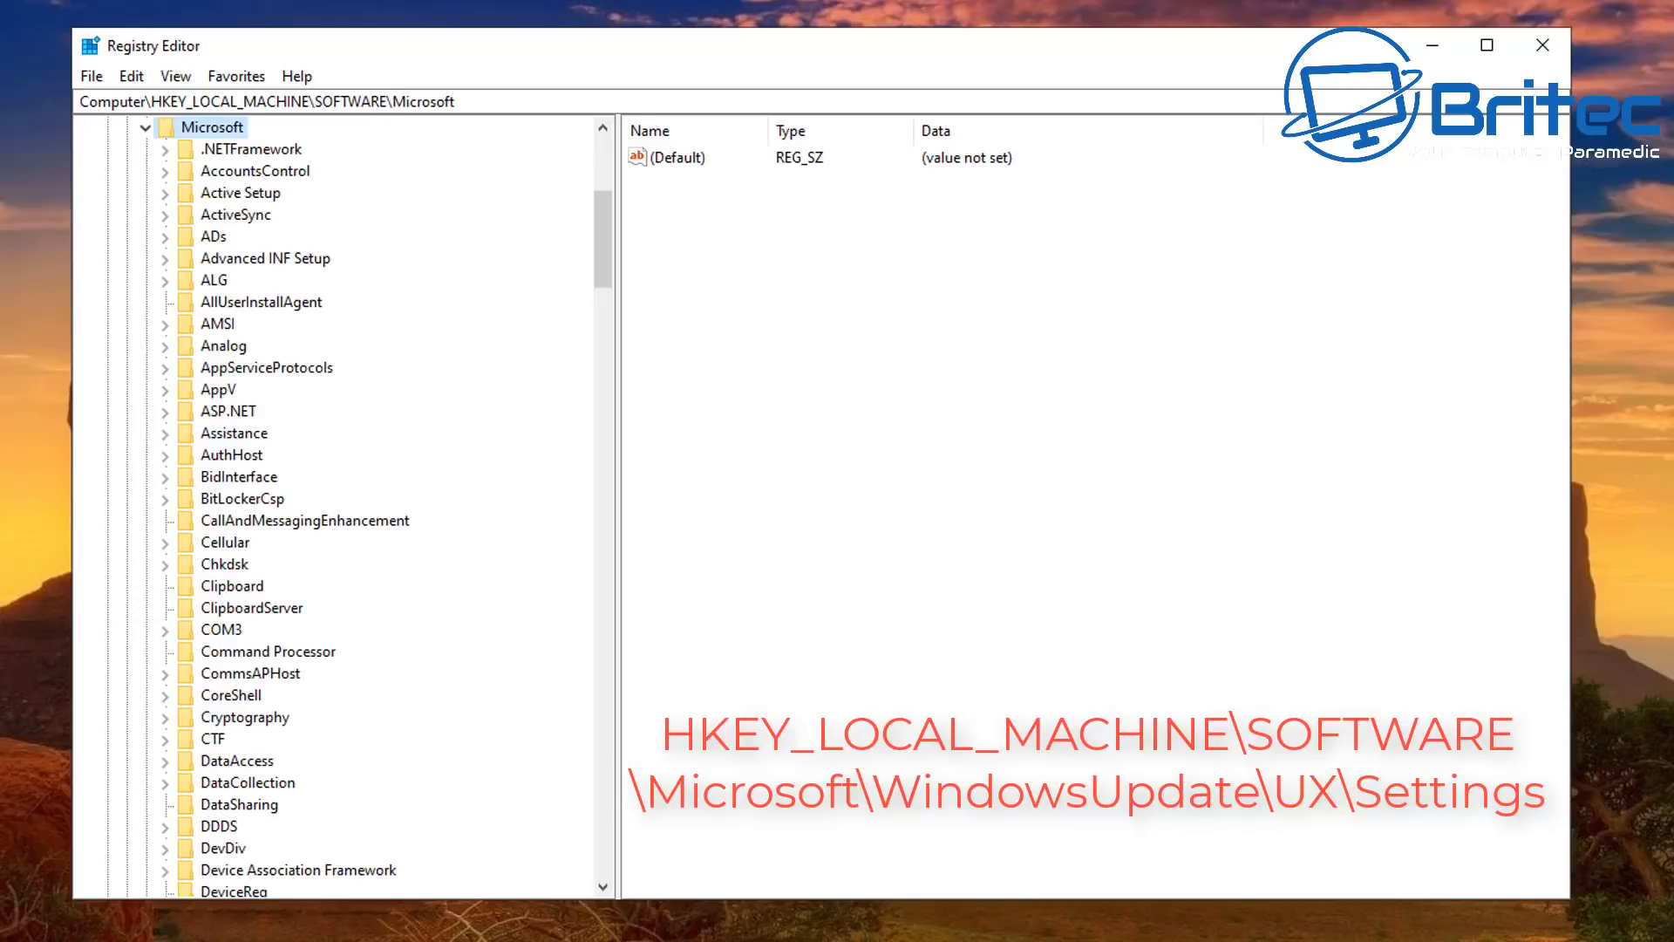
Find the WindowsUpdate key under Microsoft and expand its subkeys
scroll(340, 506, down, 18)
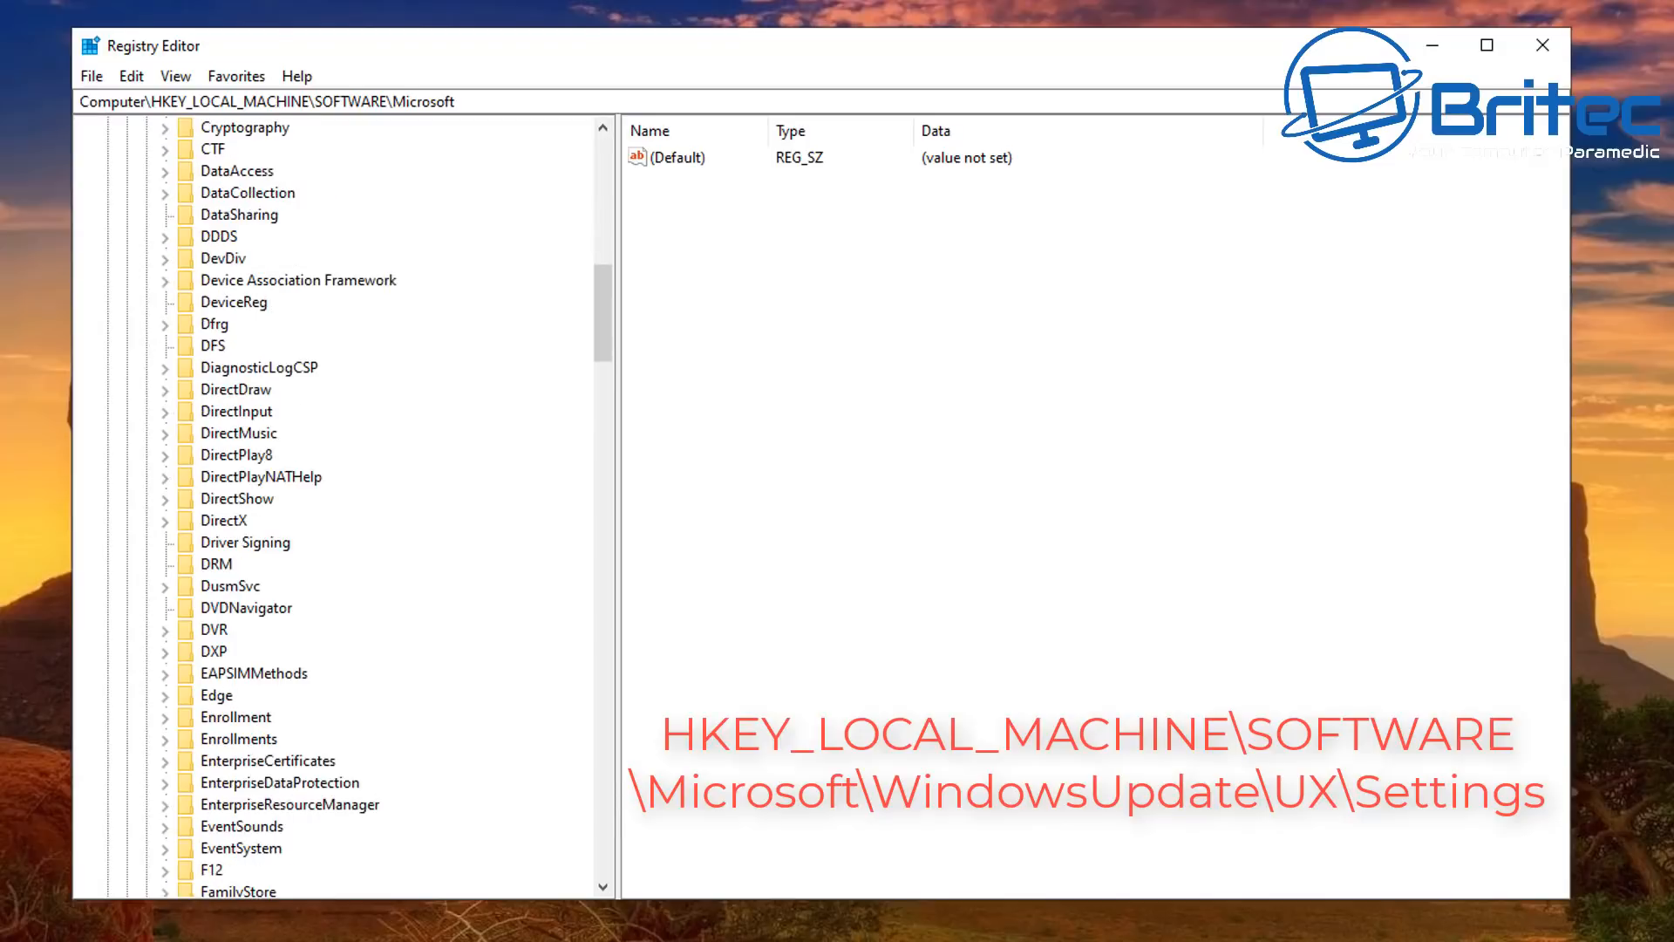
scroll(340, 506, down, 20)
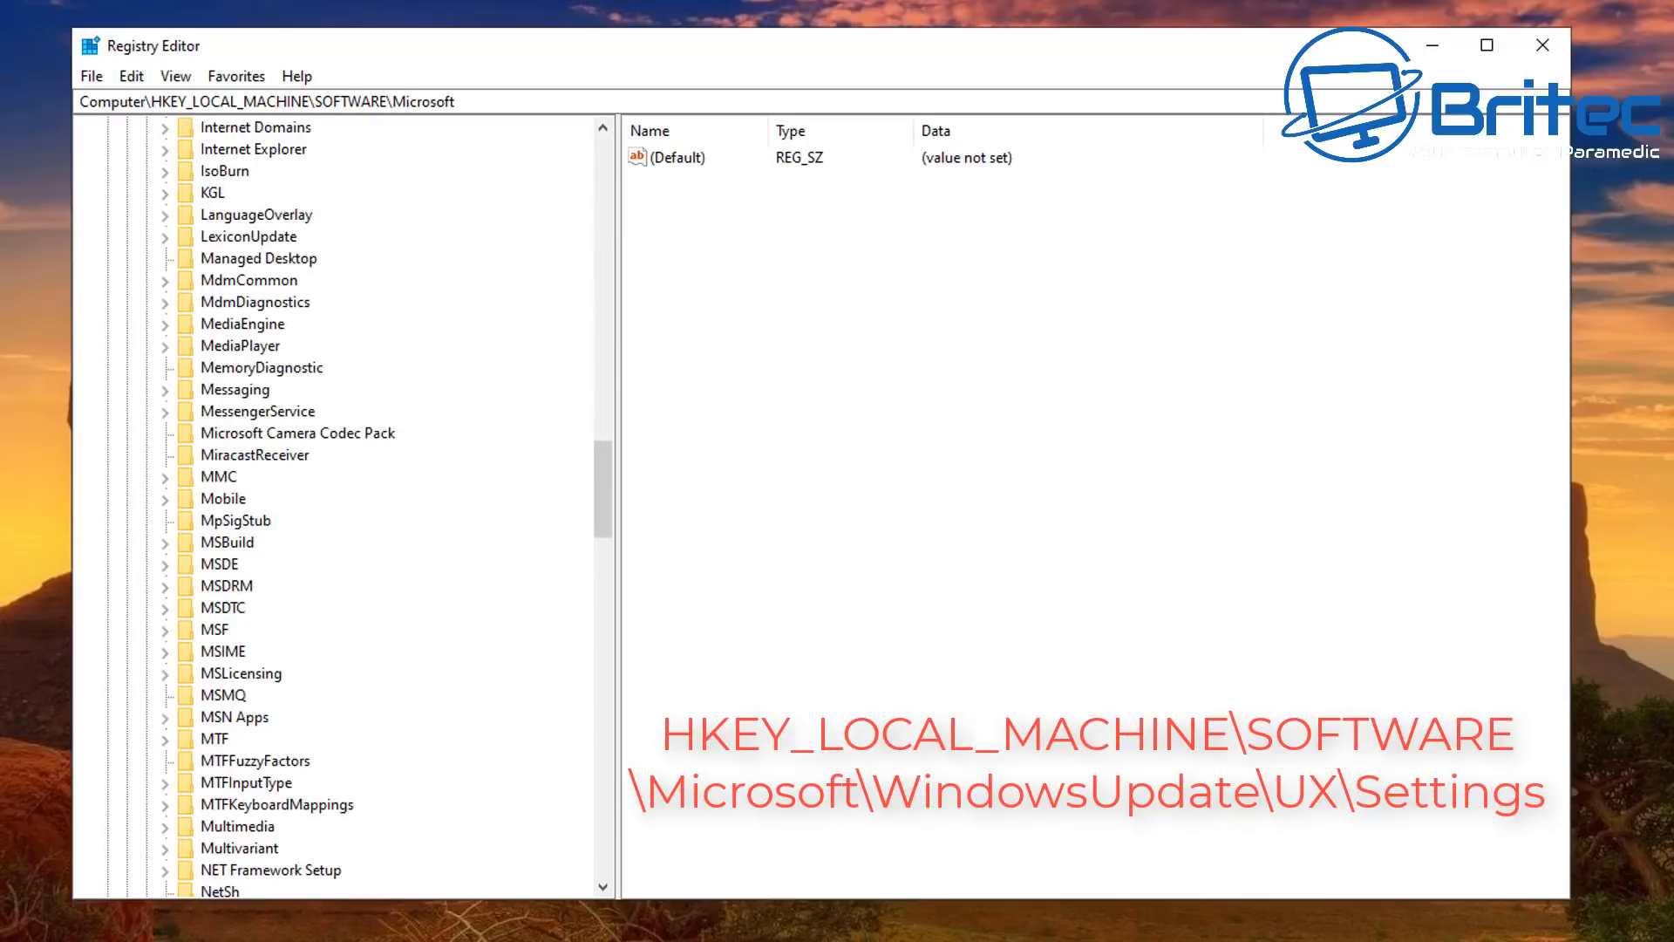
scroll(388, 507, down, 18)
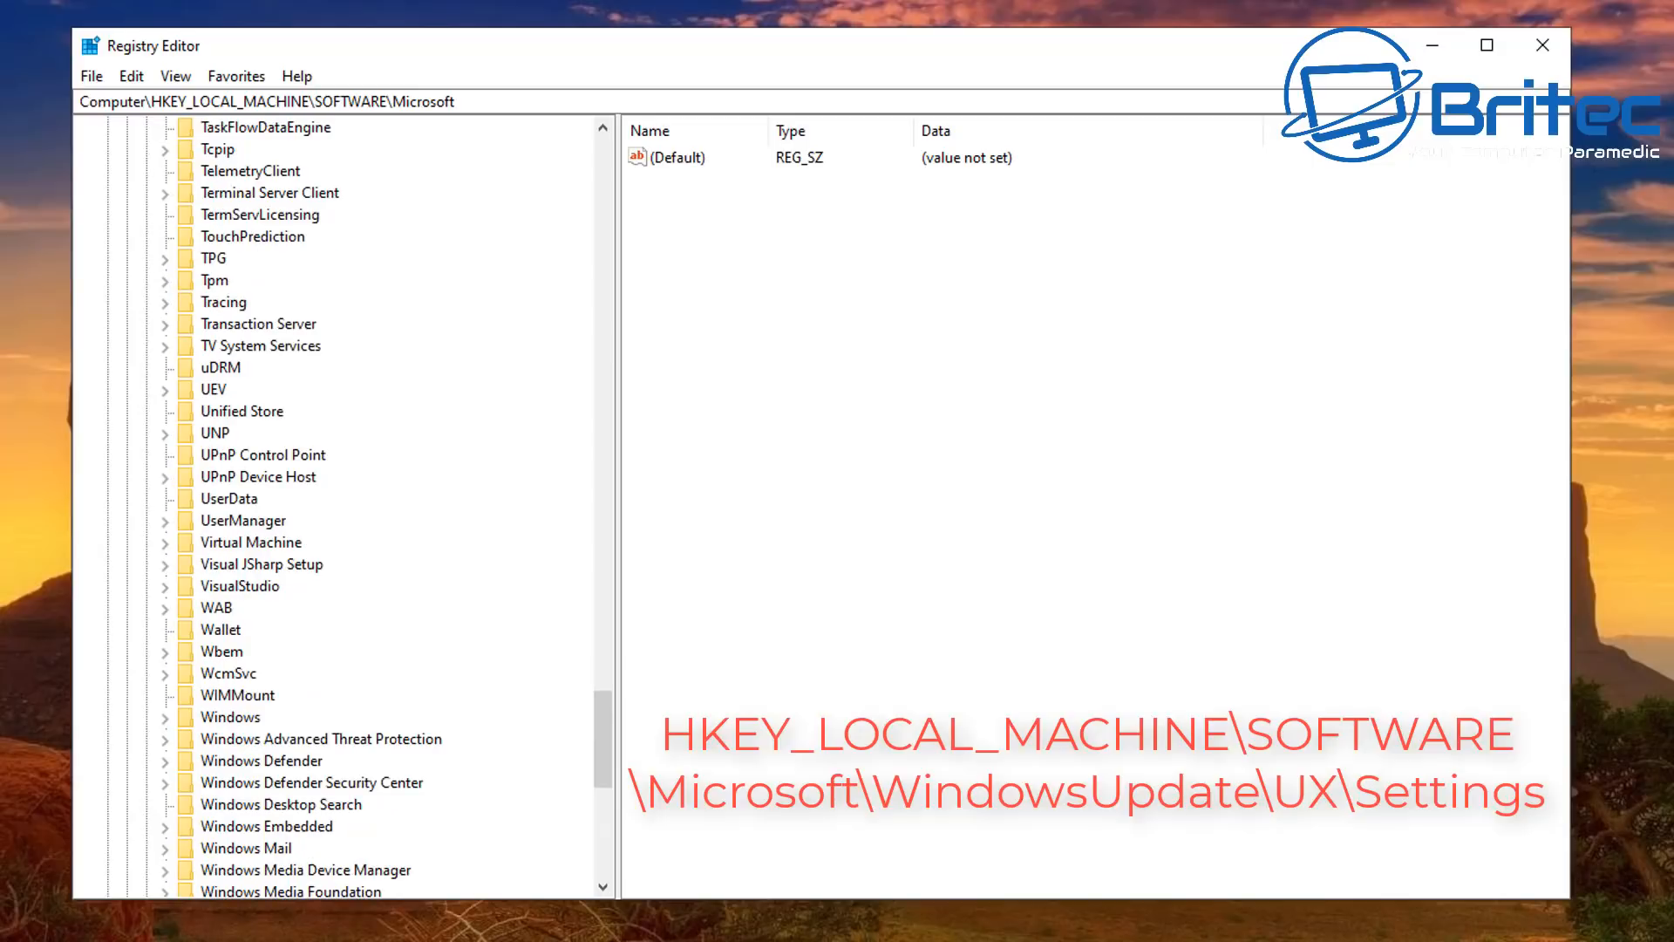
scroll(387, 508, down, 4)
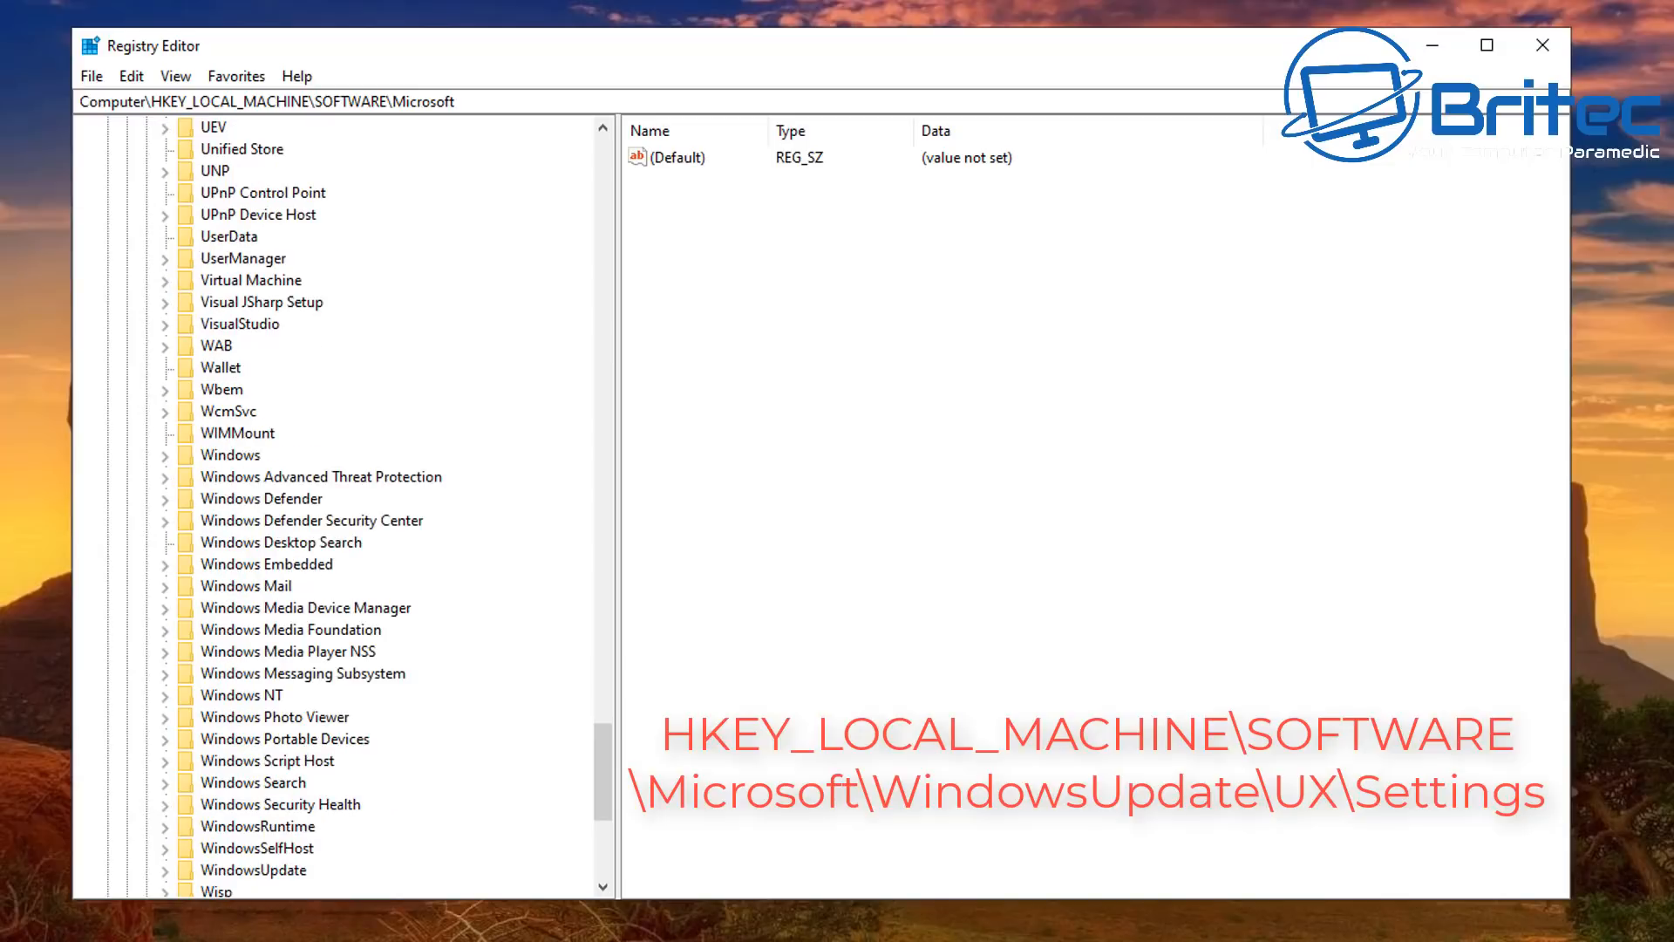
click(252, 870)
scroll(252, 870, down, 3)
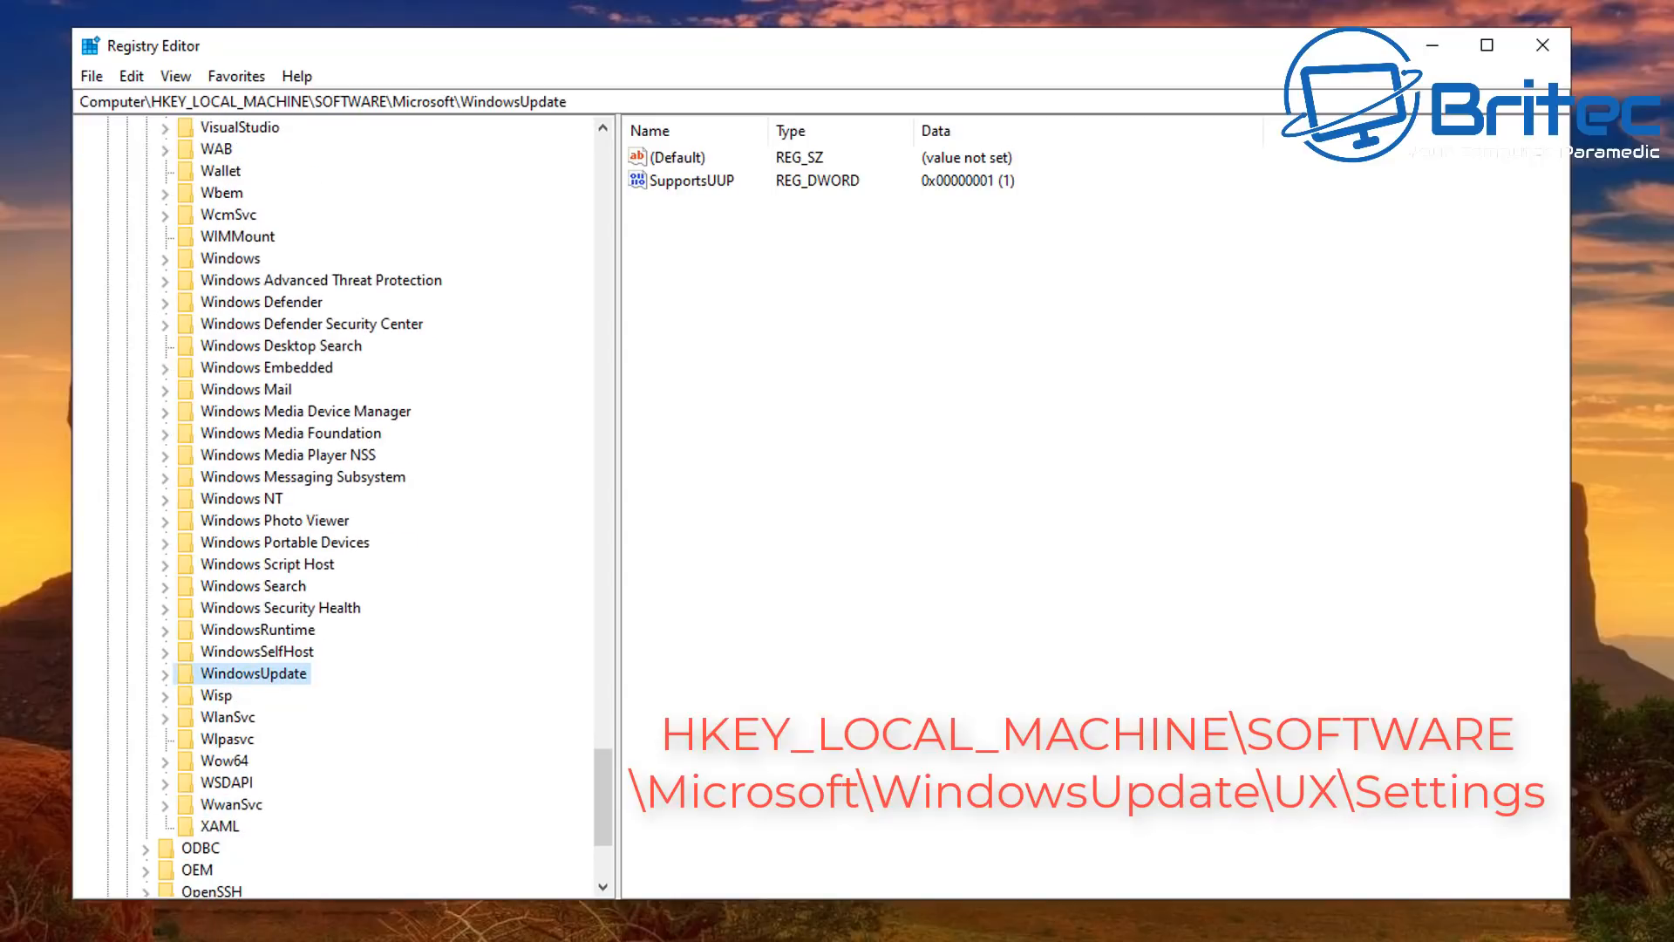
click(164, 674)
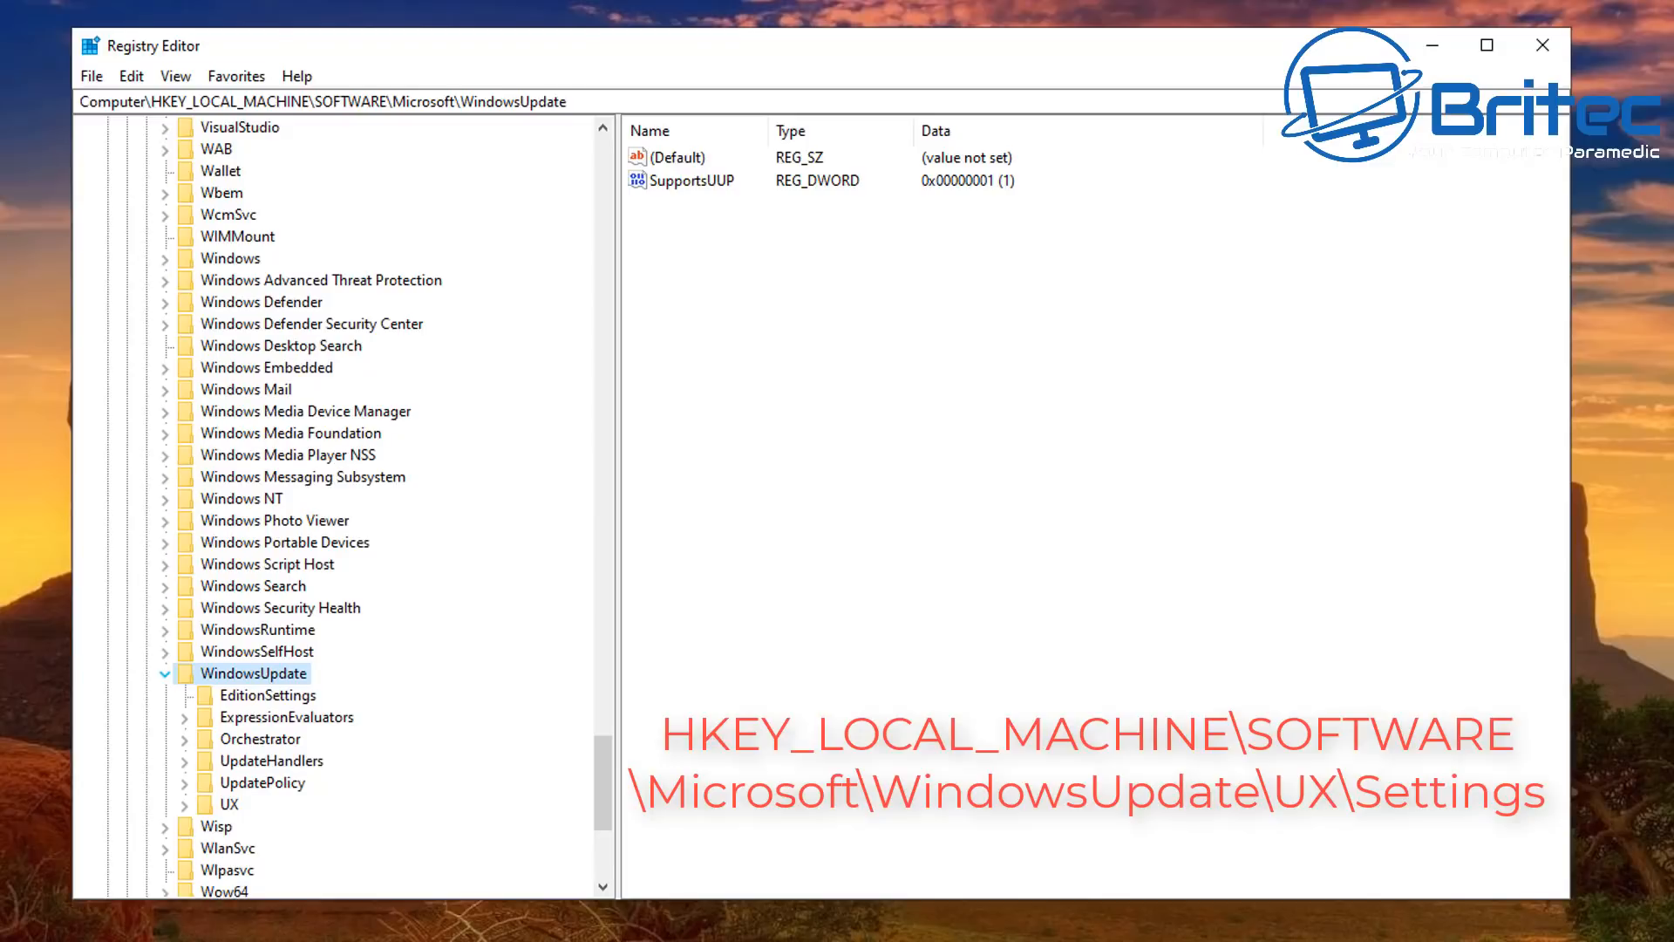
Open the UX\Settings key under WindowsUpdate and widen the Name column so the value names are readable
click(229, 804)
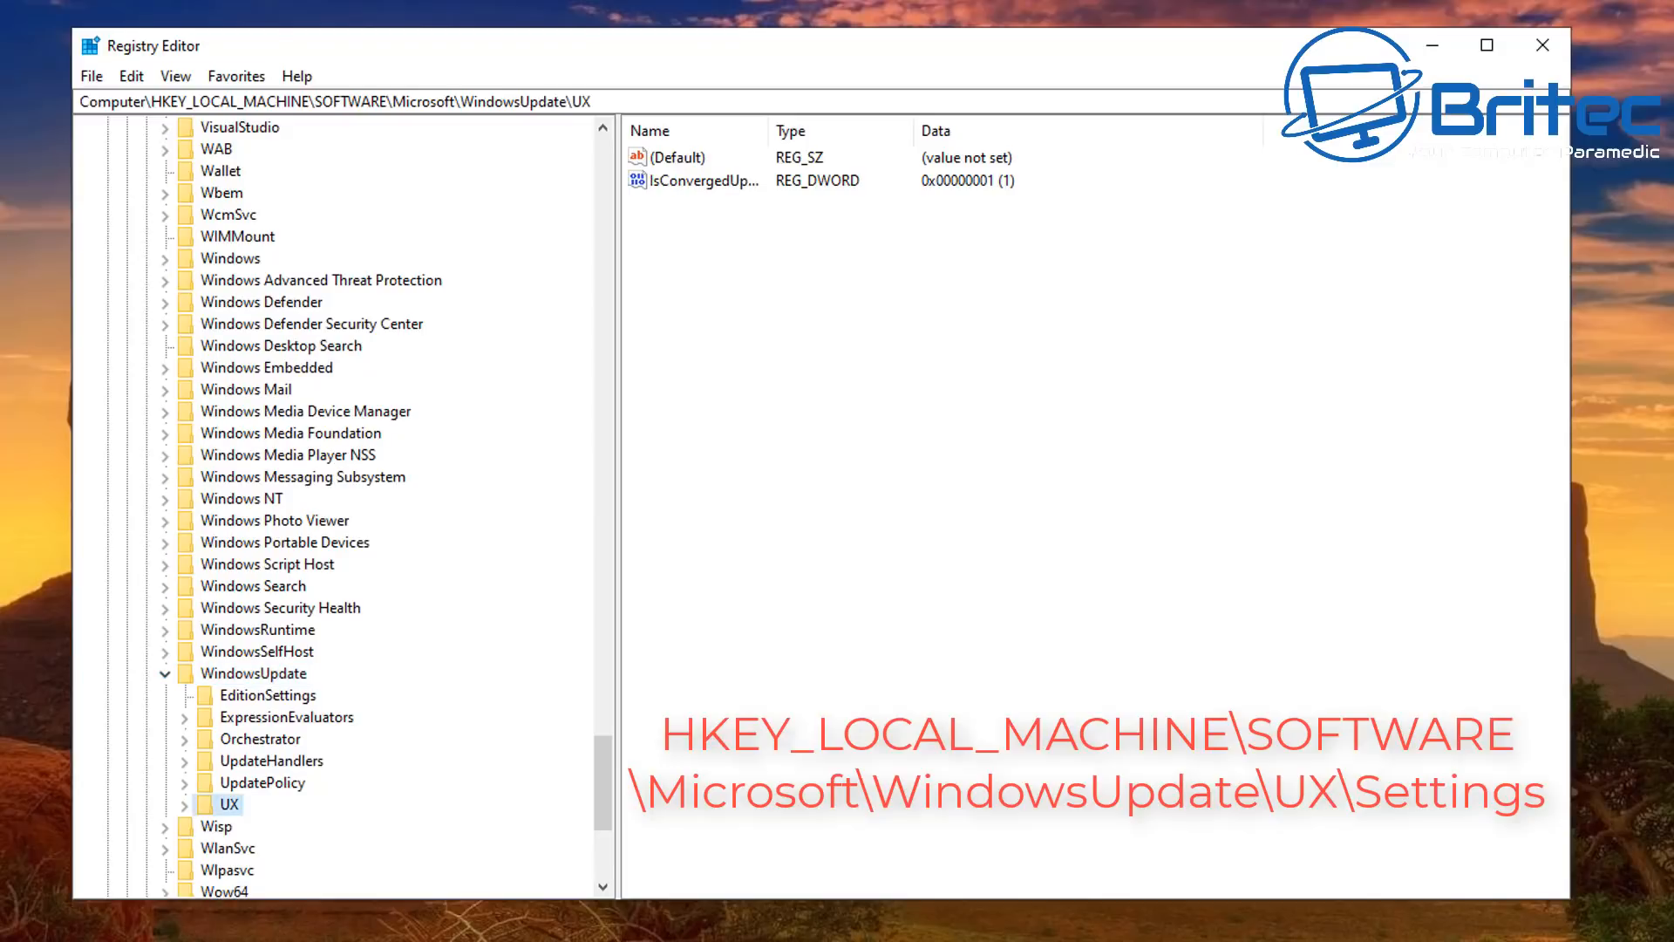
click(184, 805)
scroll(184, 805, down, 3)
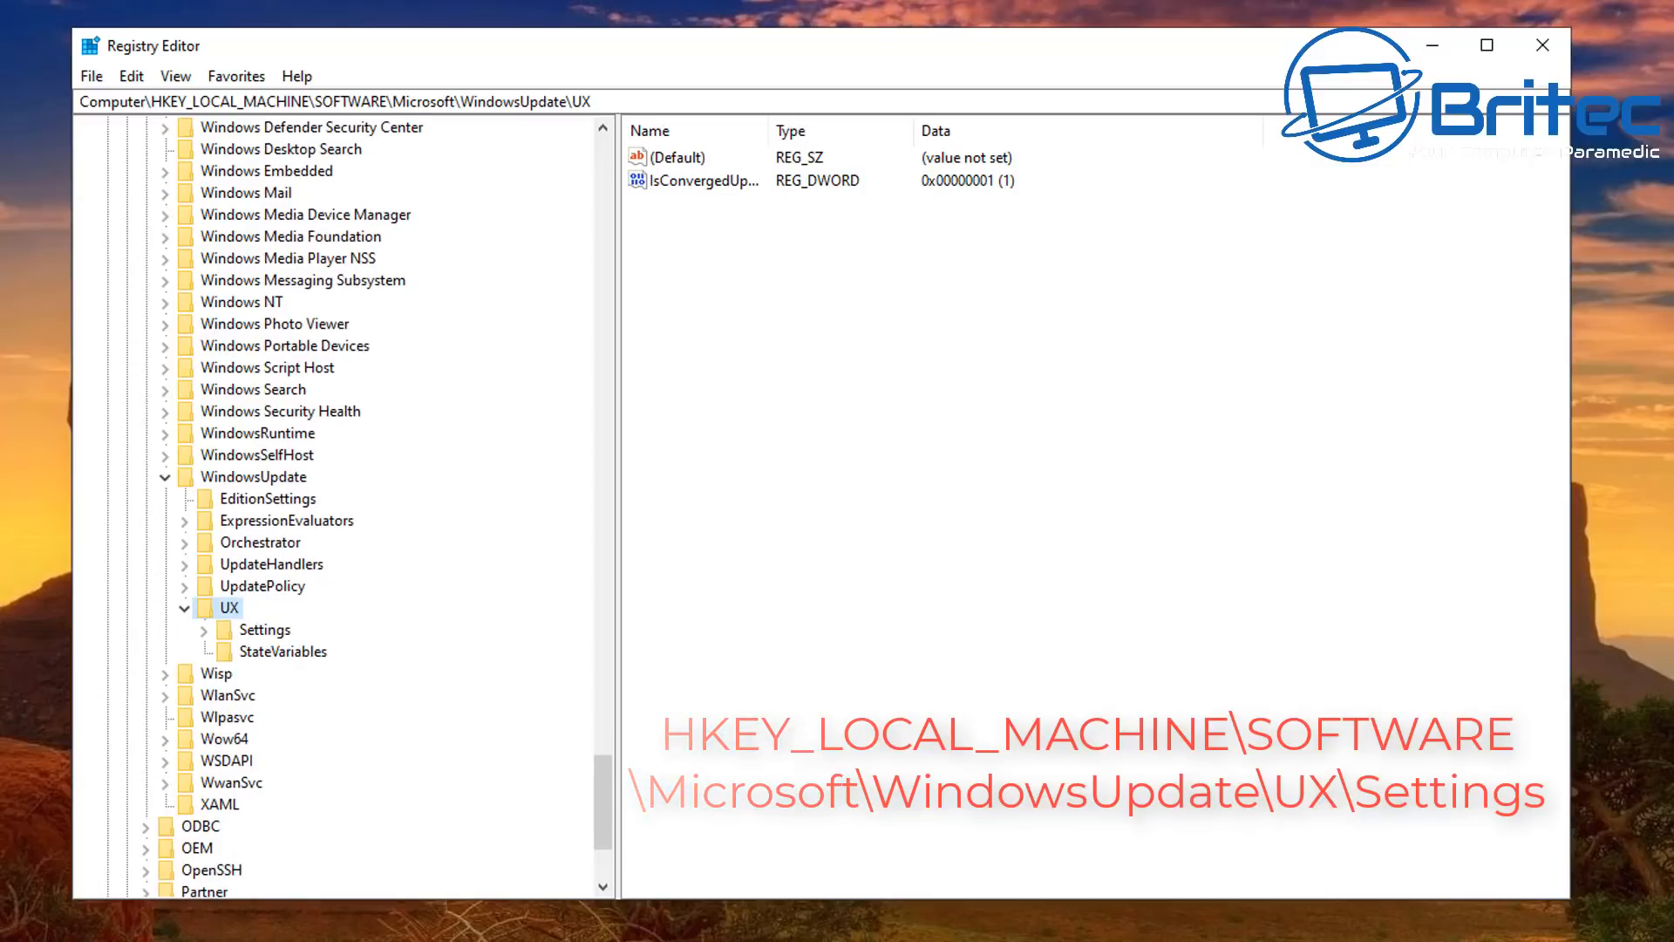
click(264, 629)
click(203, 629)
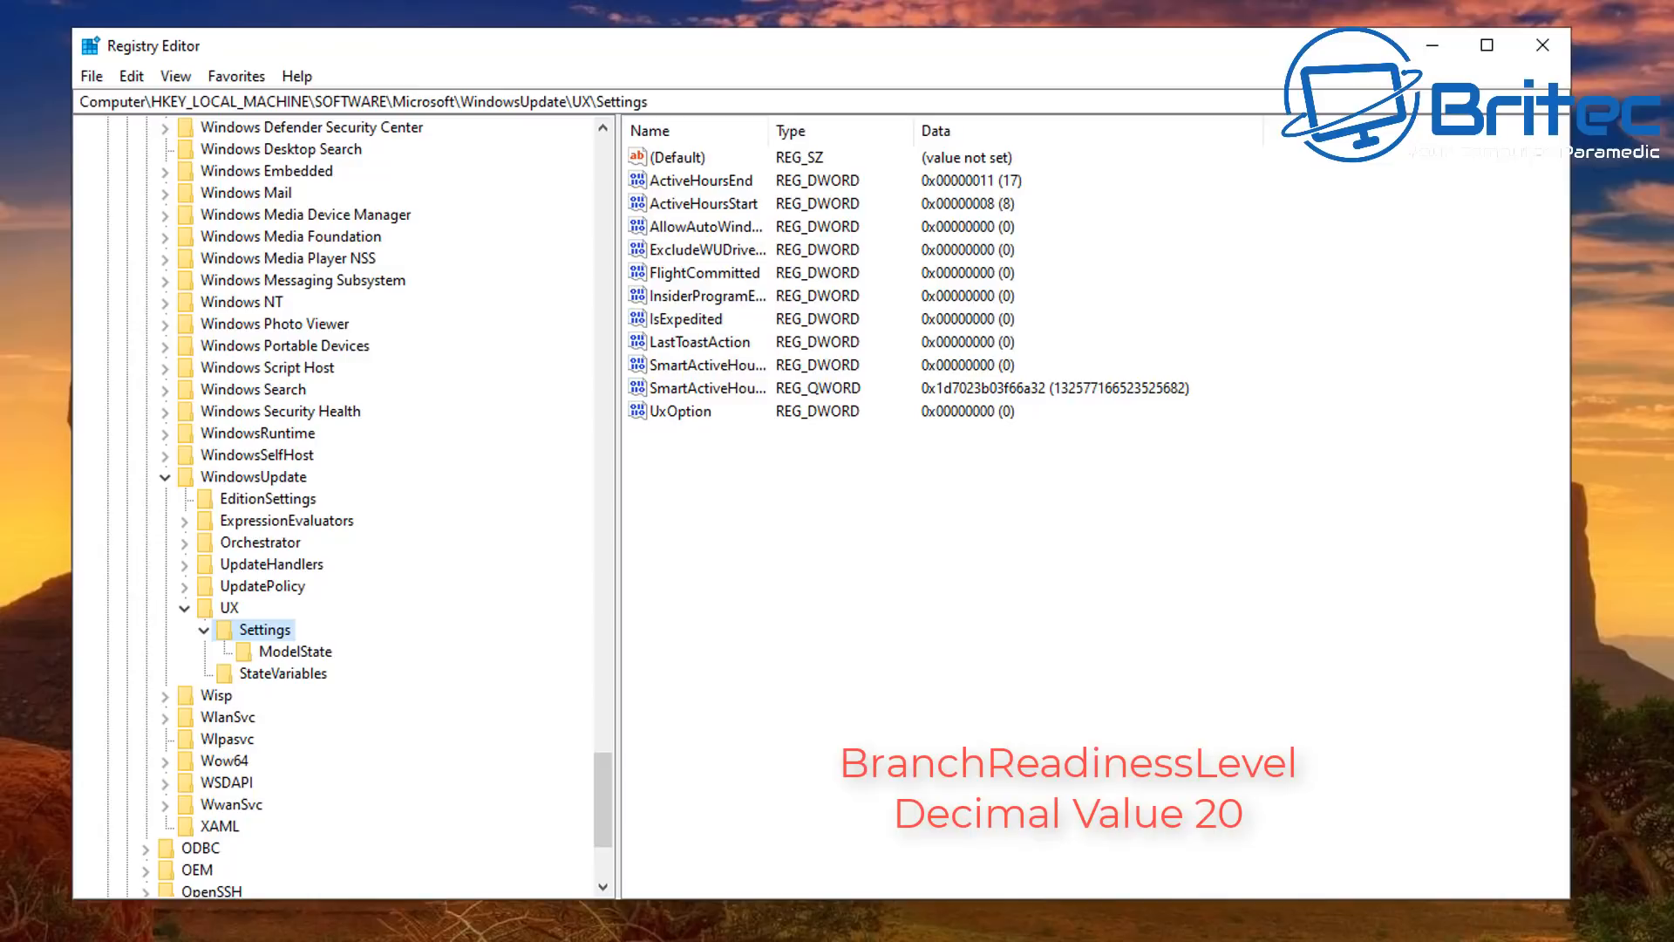
drag(769, 130, 925, 129)
click(872, 523)
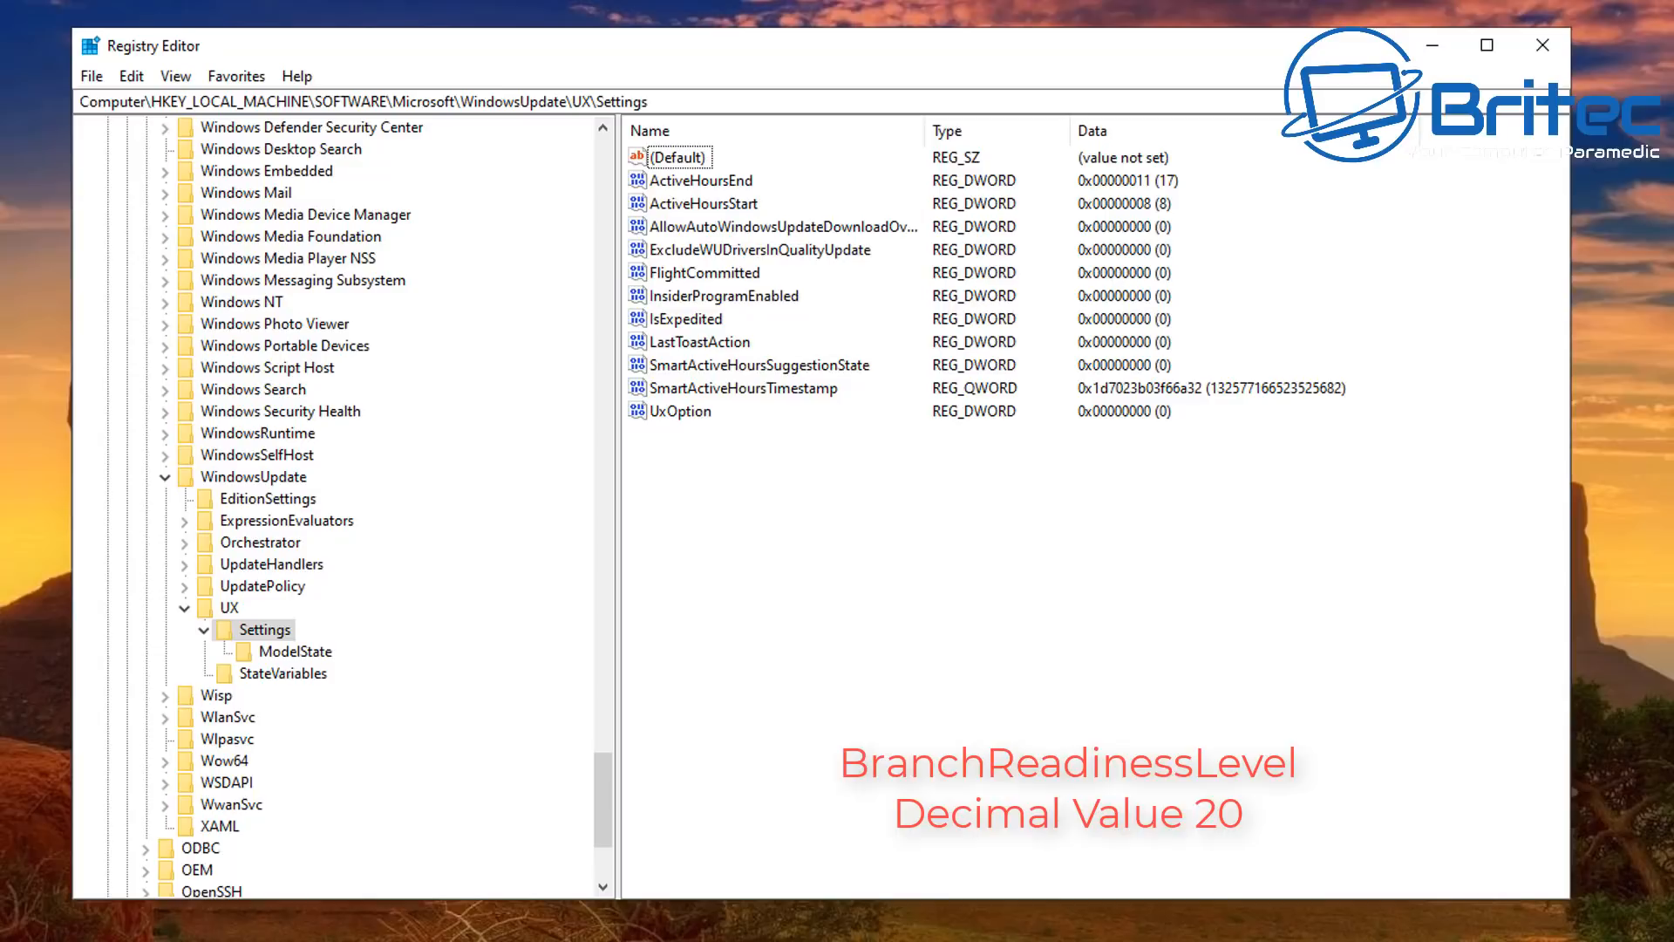
Create a DWORD (32-bit) value named BranchReadinessLevel in the Settings key
right_click(715, 472)
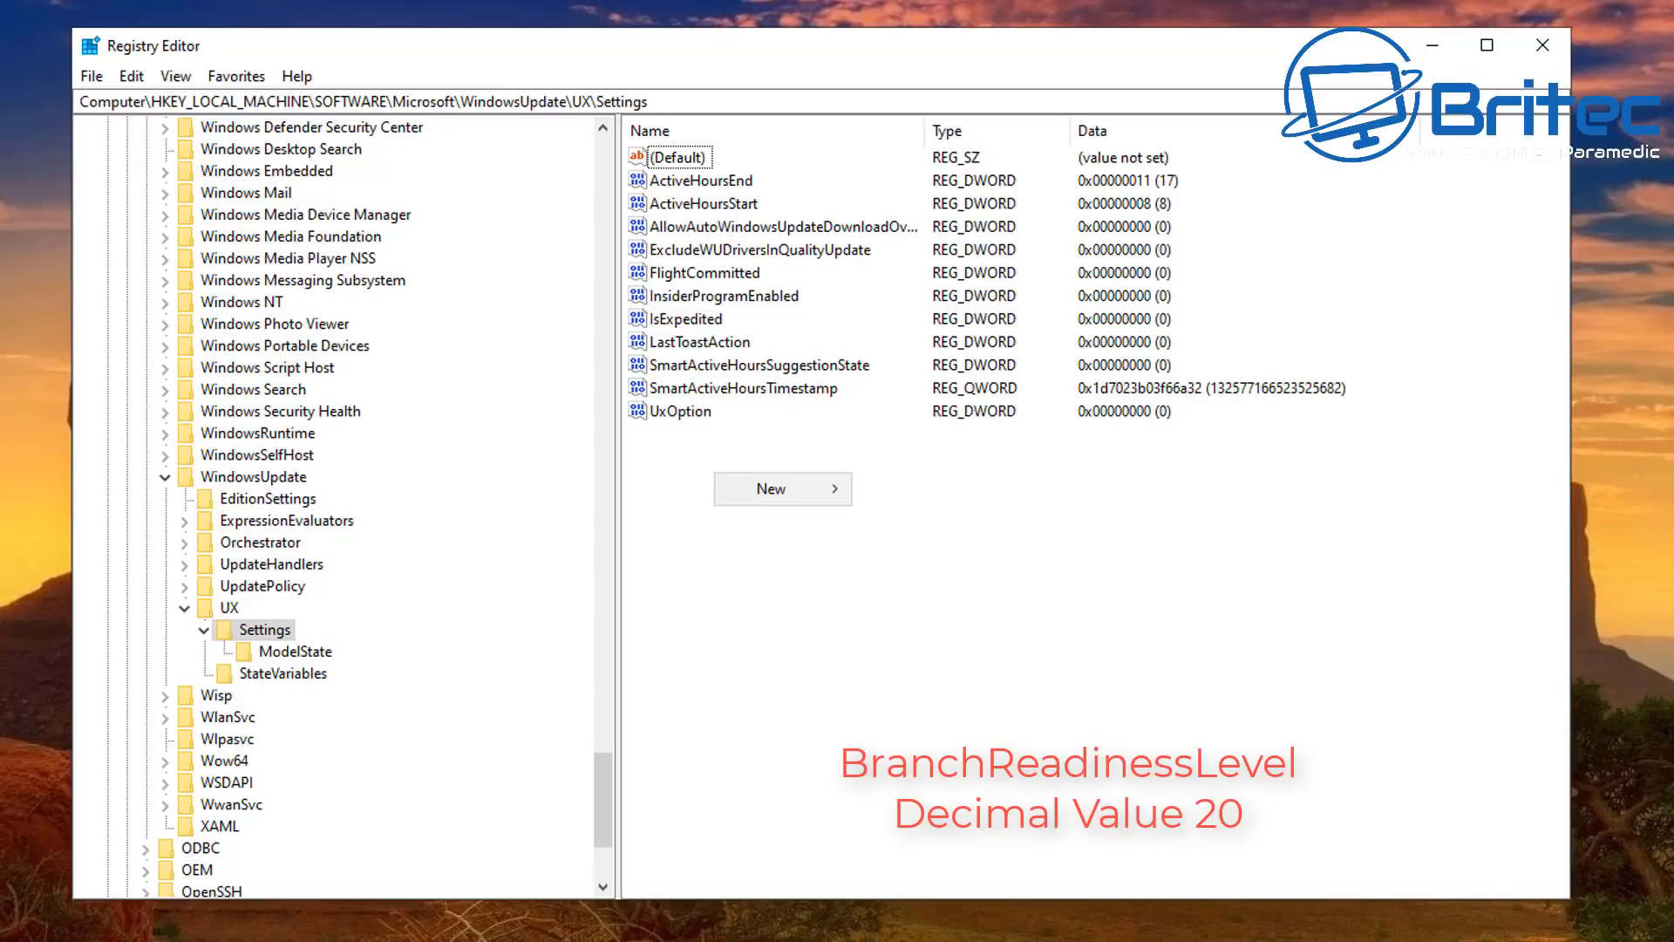
click(771, 489)
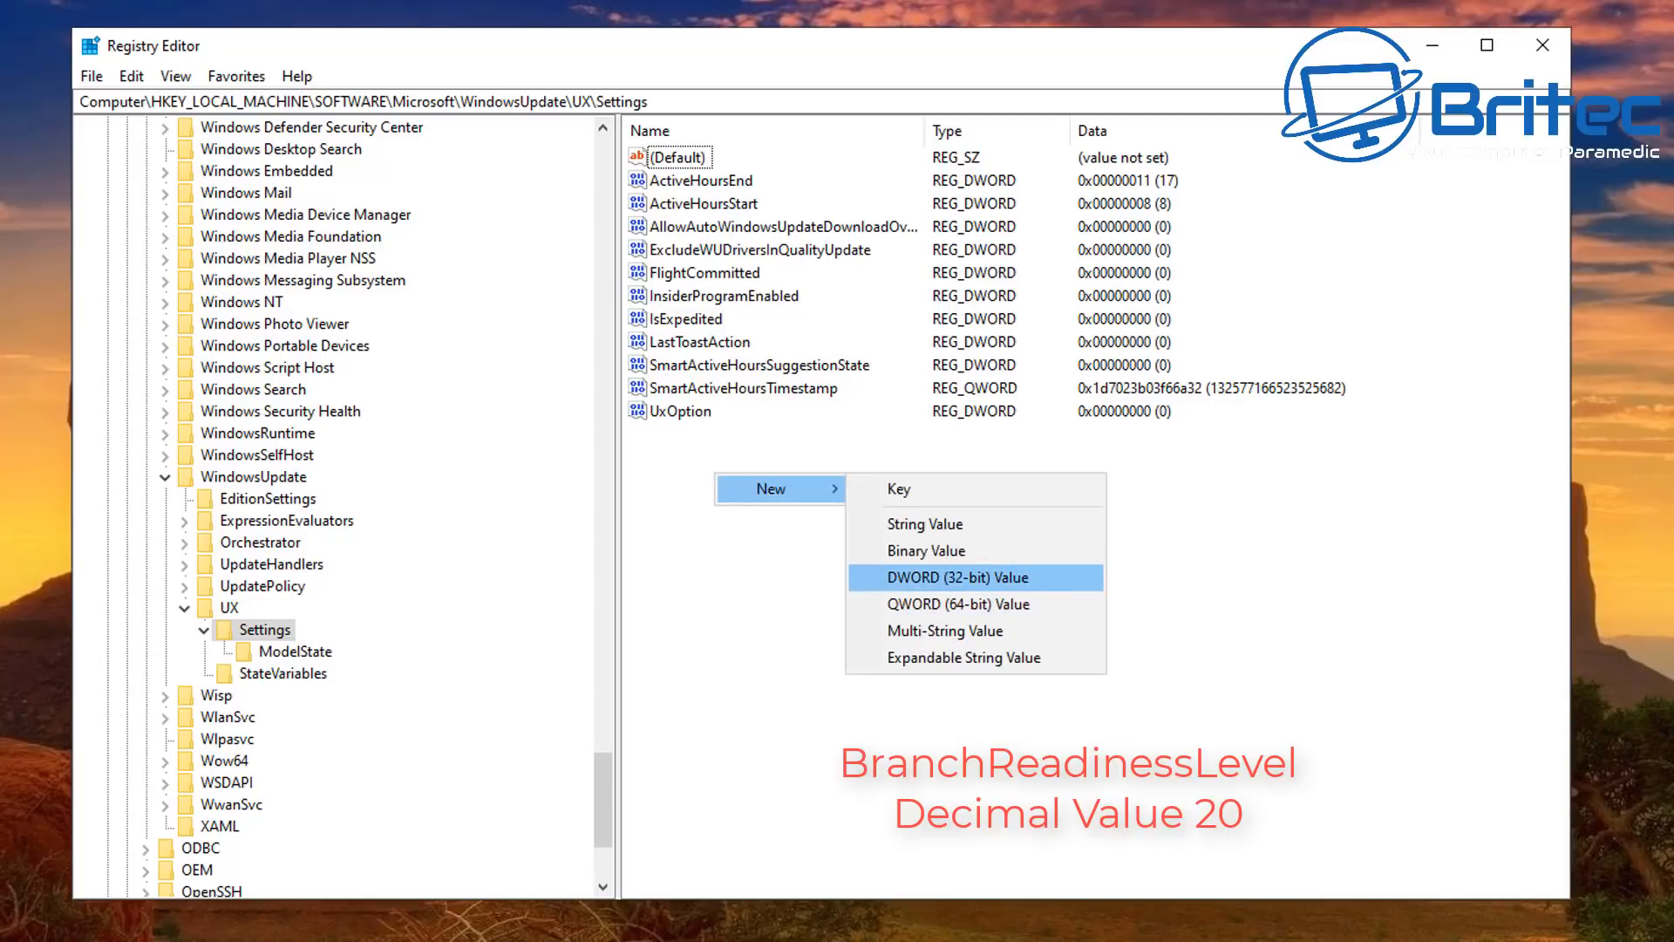
click(957, 577)
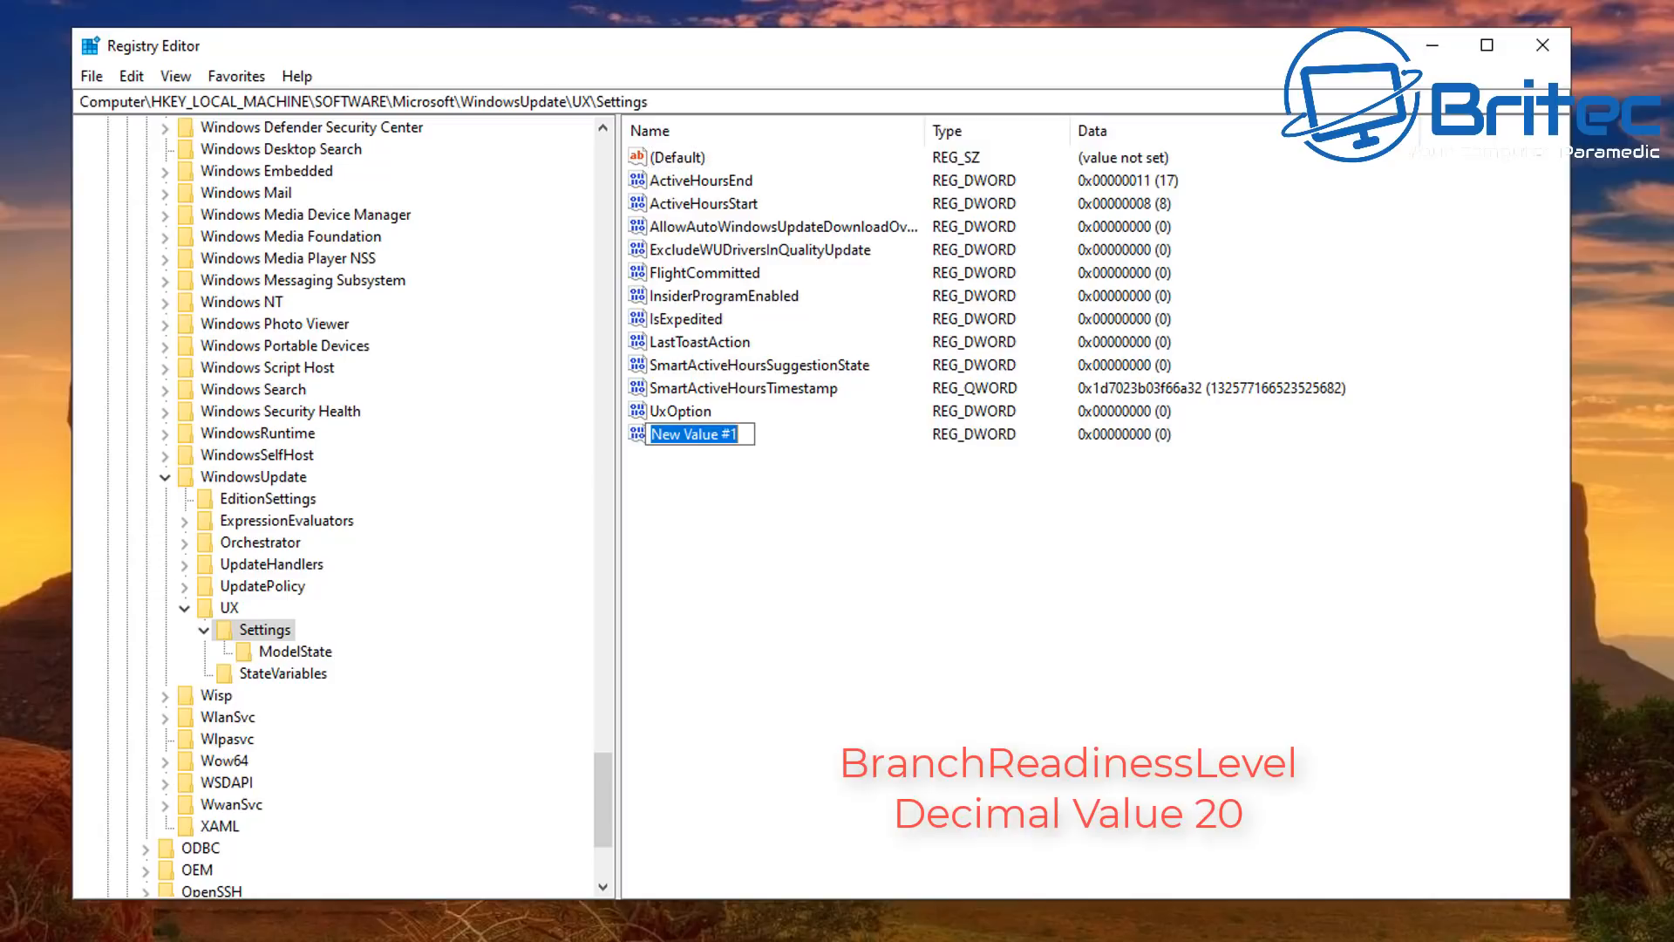
right_click(692, 433)
click(723, 537)
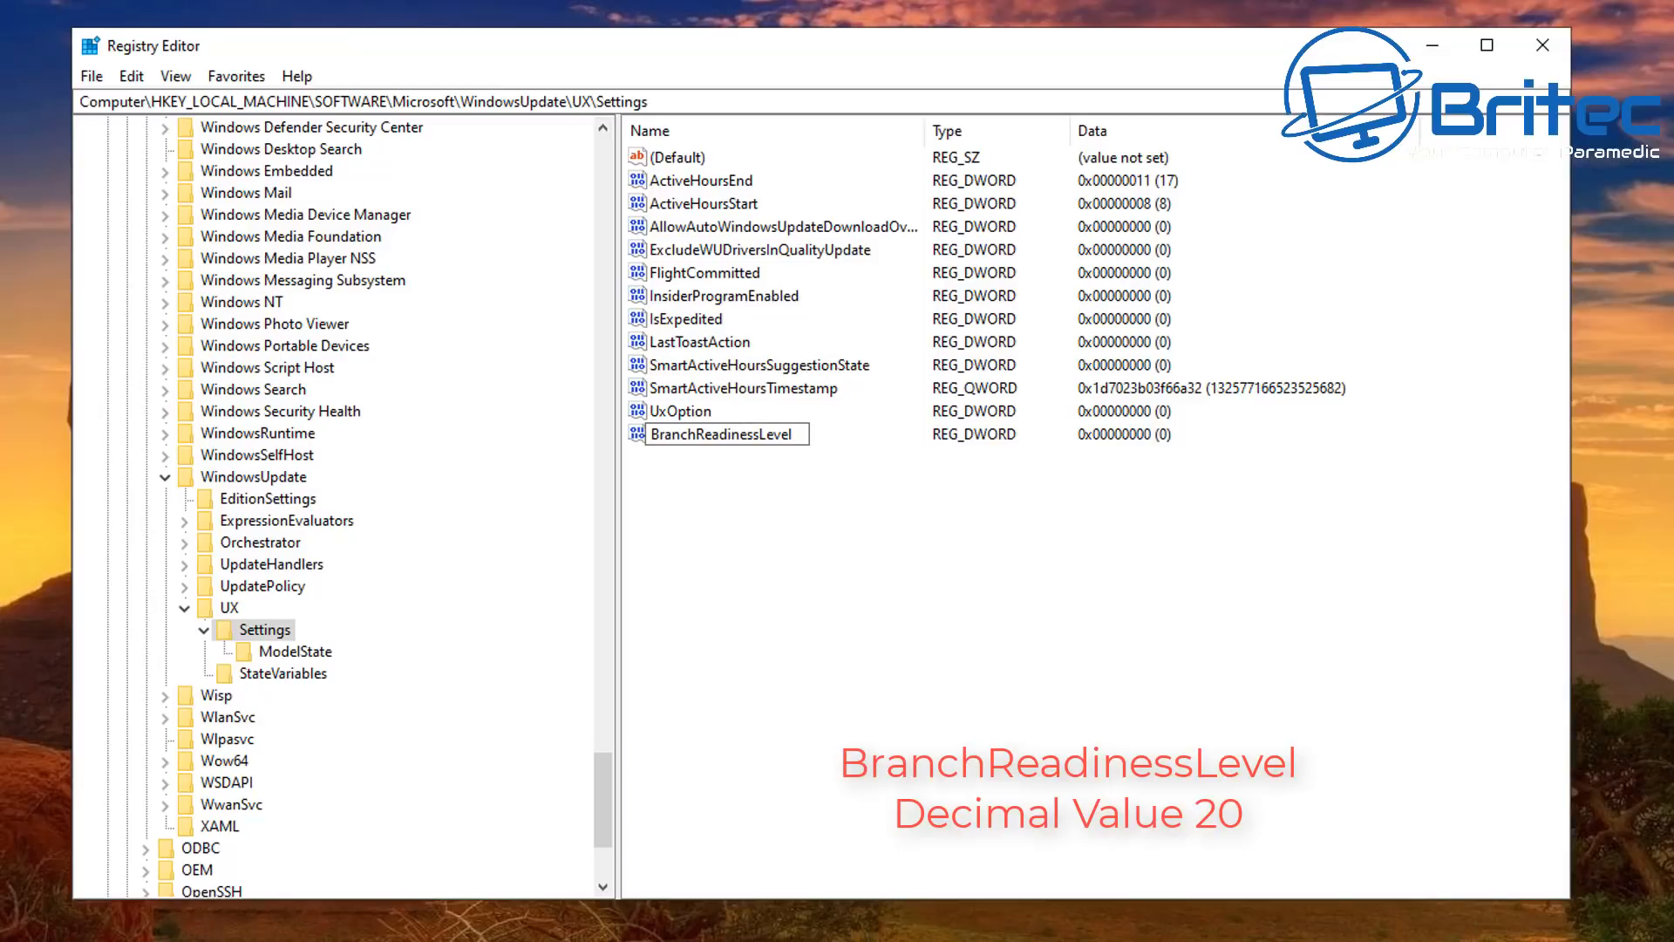
key(Return)
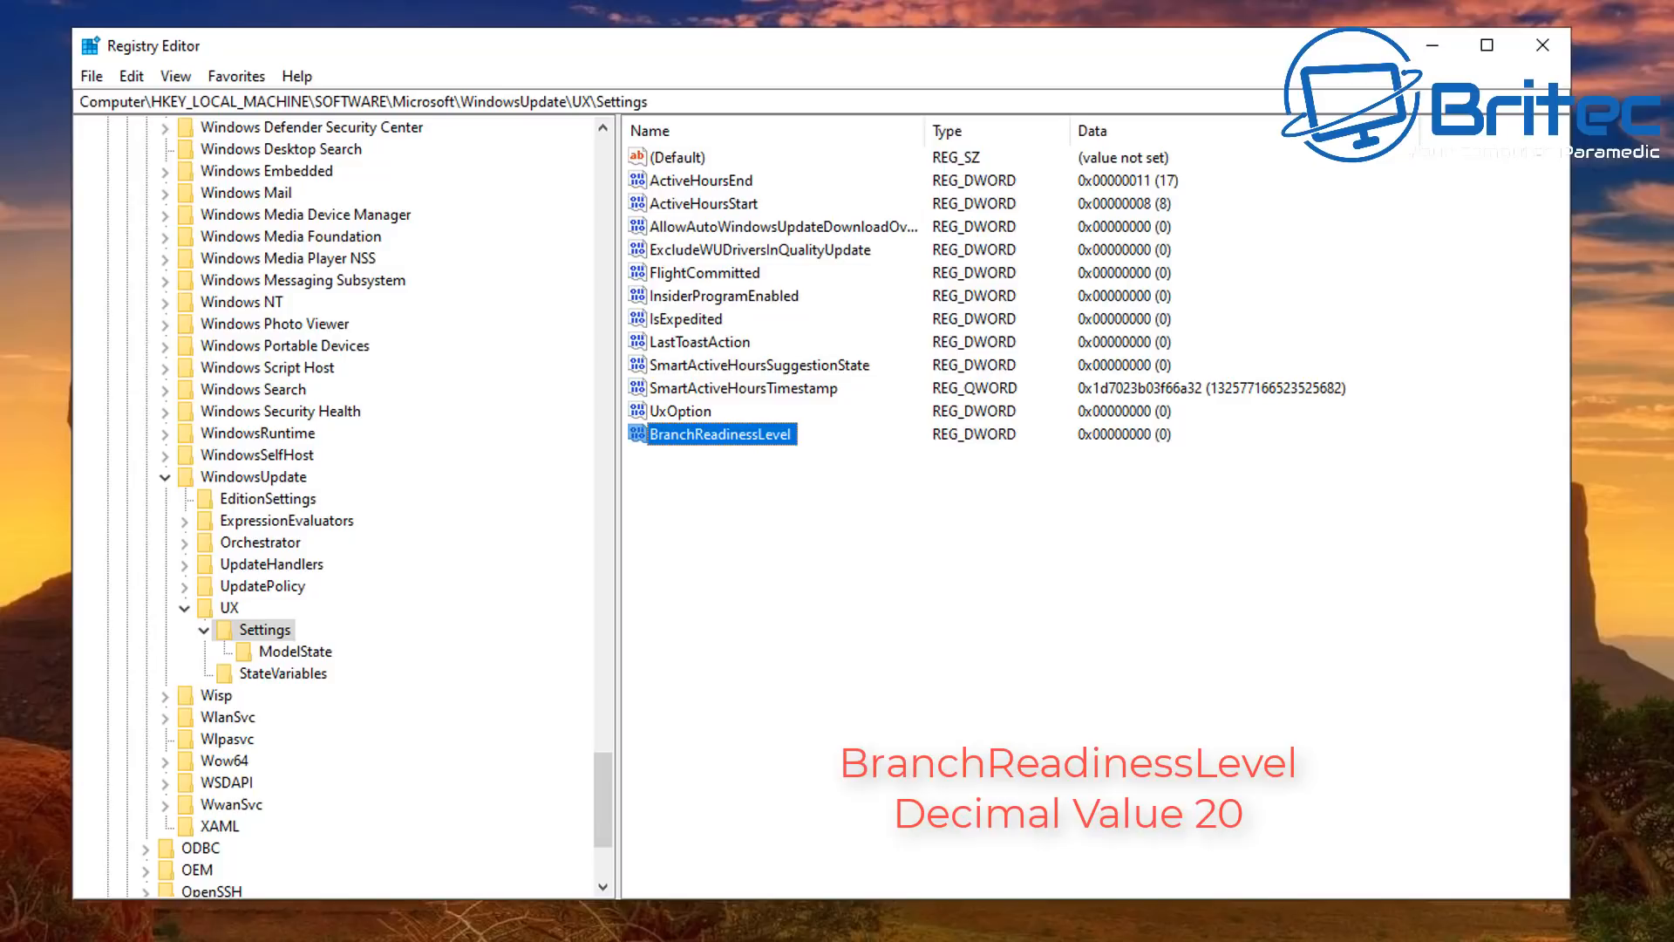
Set the data of BranchReadinessLevel to 20 in decimal base
key(Return)
drag(354, 154, 852, 475)
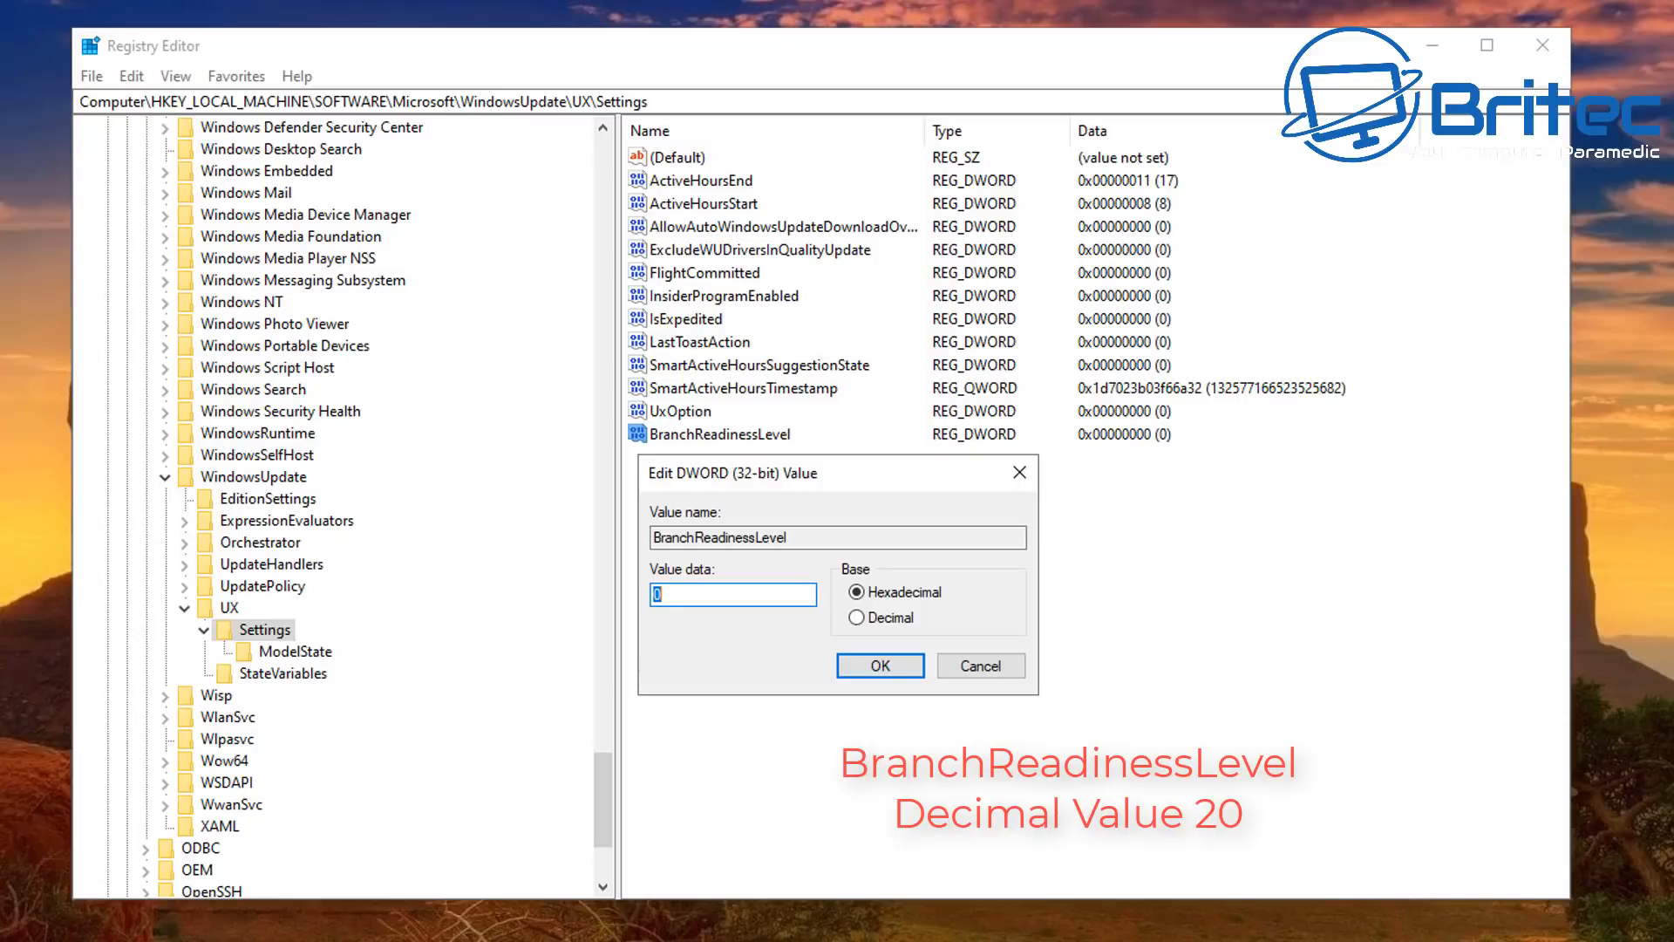
click(857, 617)
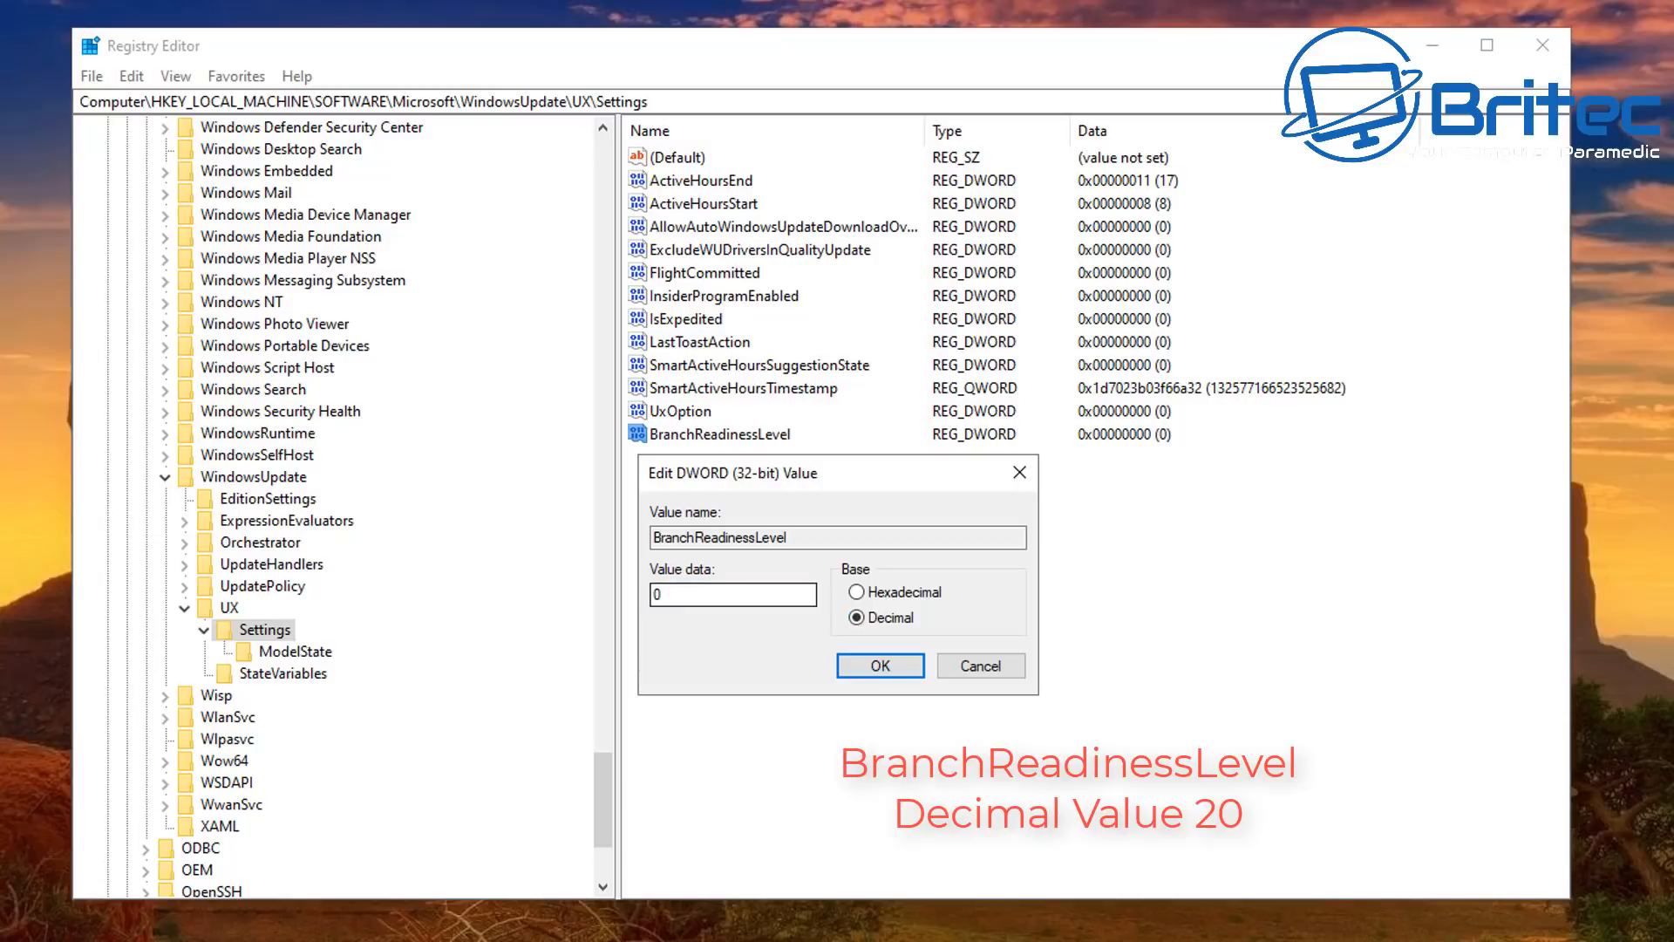
double_click(660, 595)
text(20)
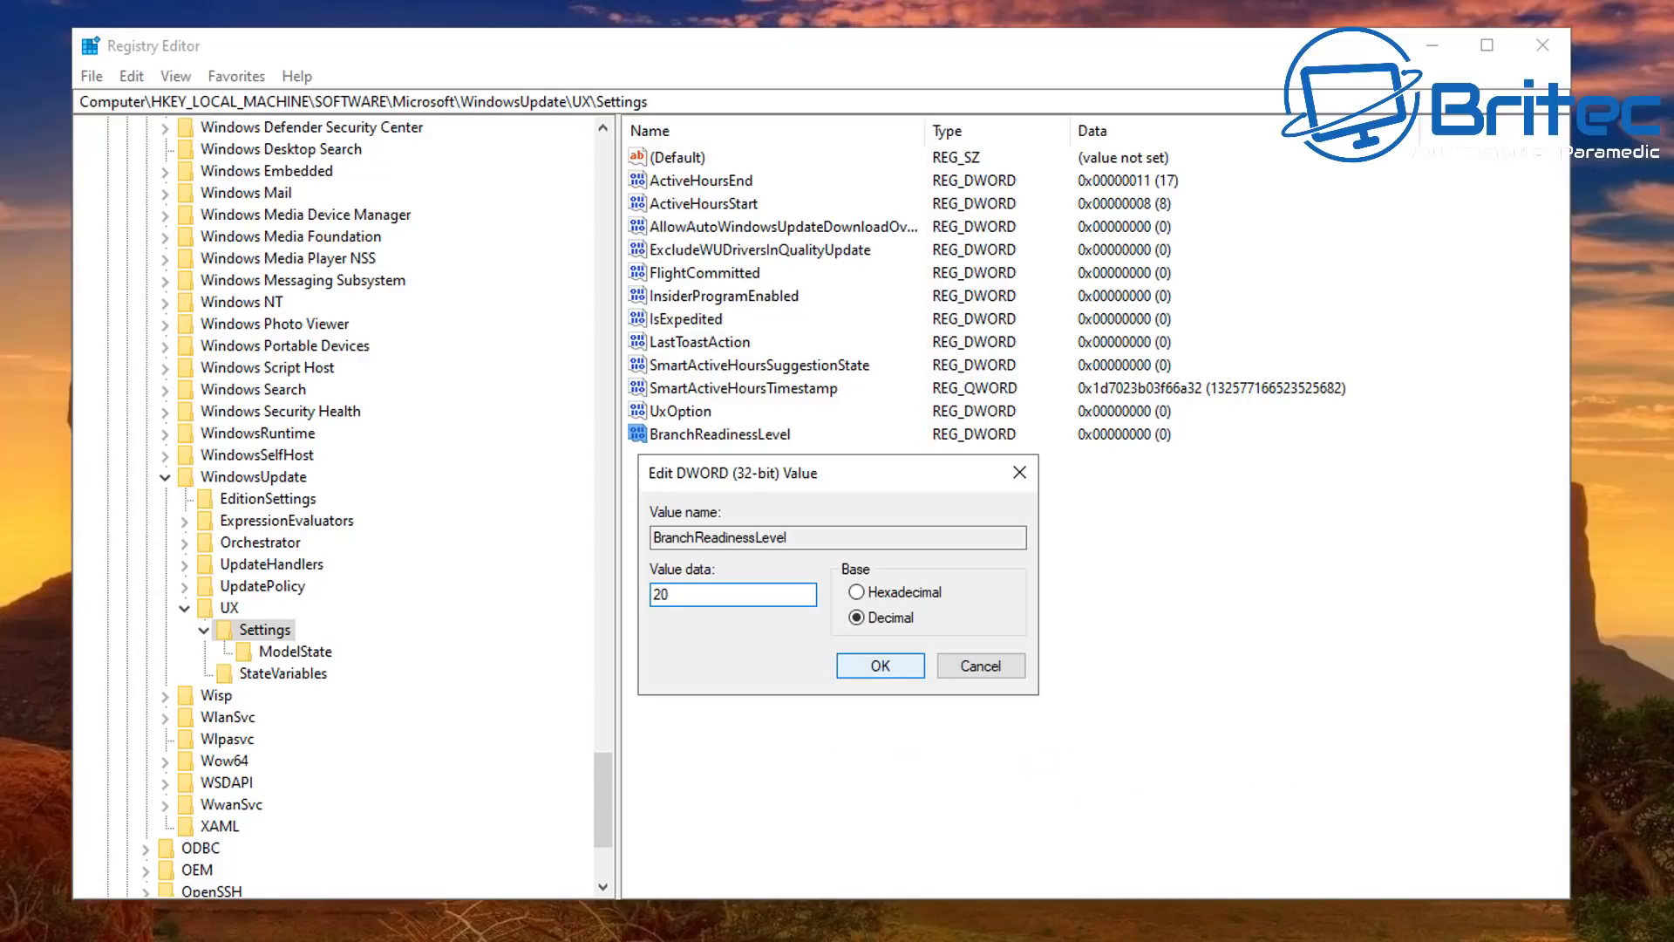
key(Return)
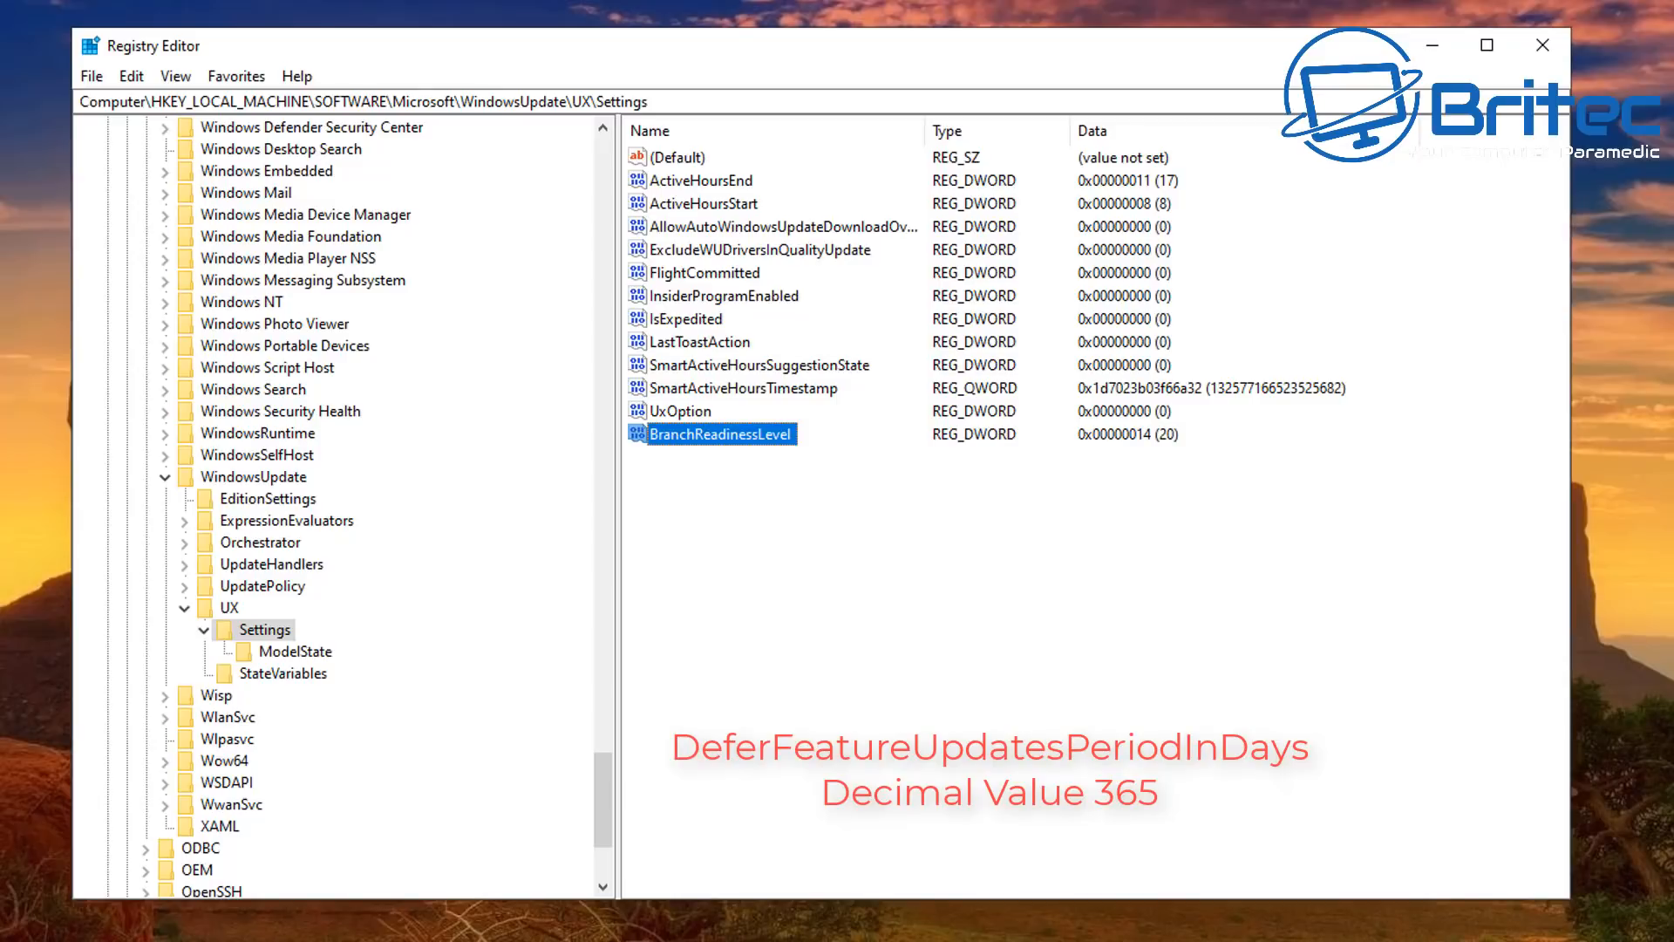
Create a DWORD (32-bit) value named DeferFeatureUpdatesPeriodInDays in the Settings key
click(828, 558)
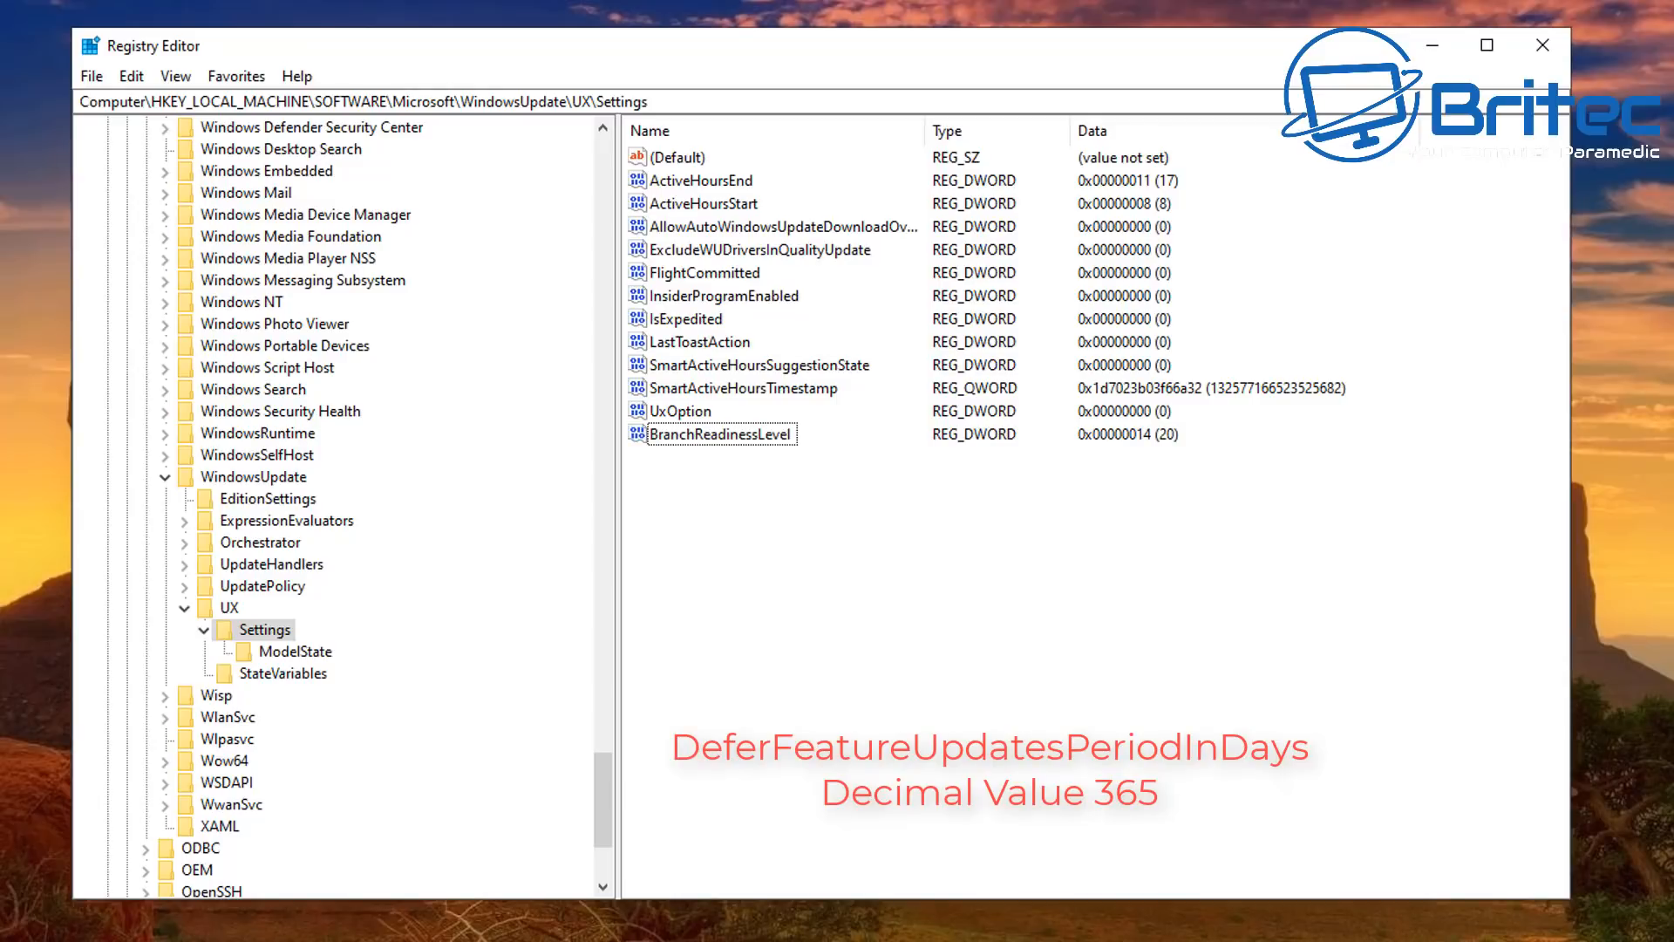
right_click(686, 542)
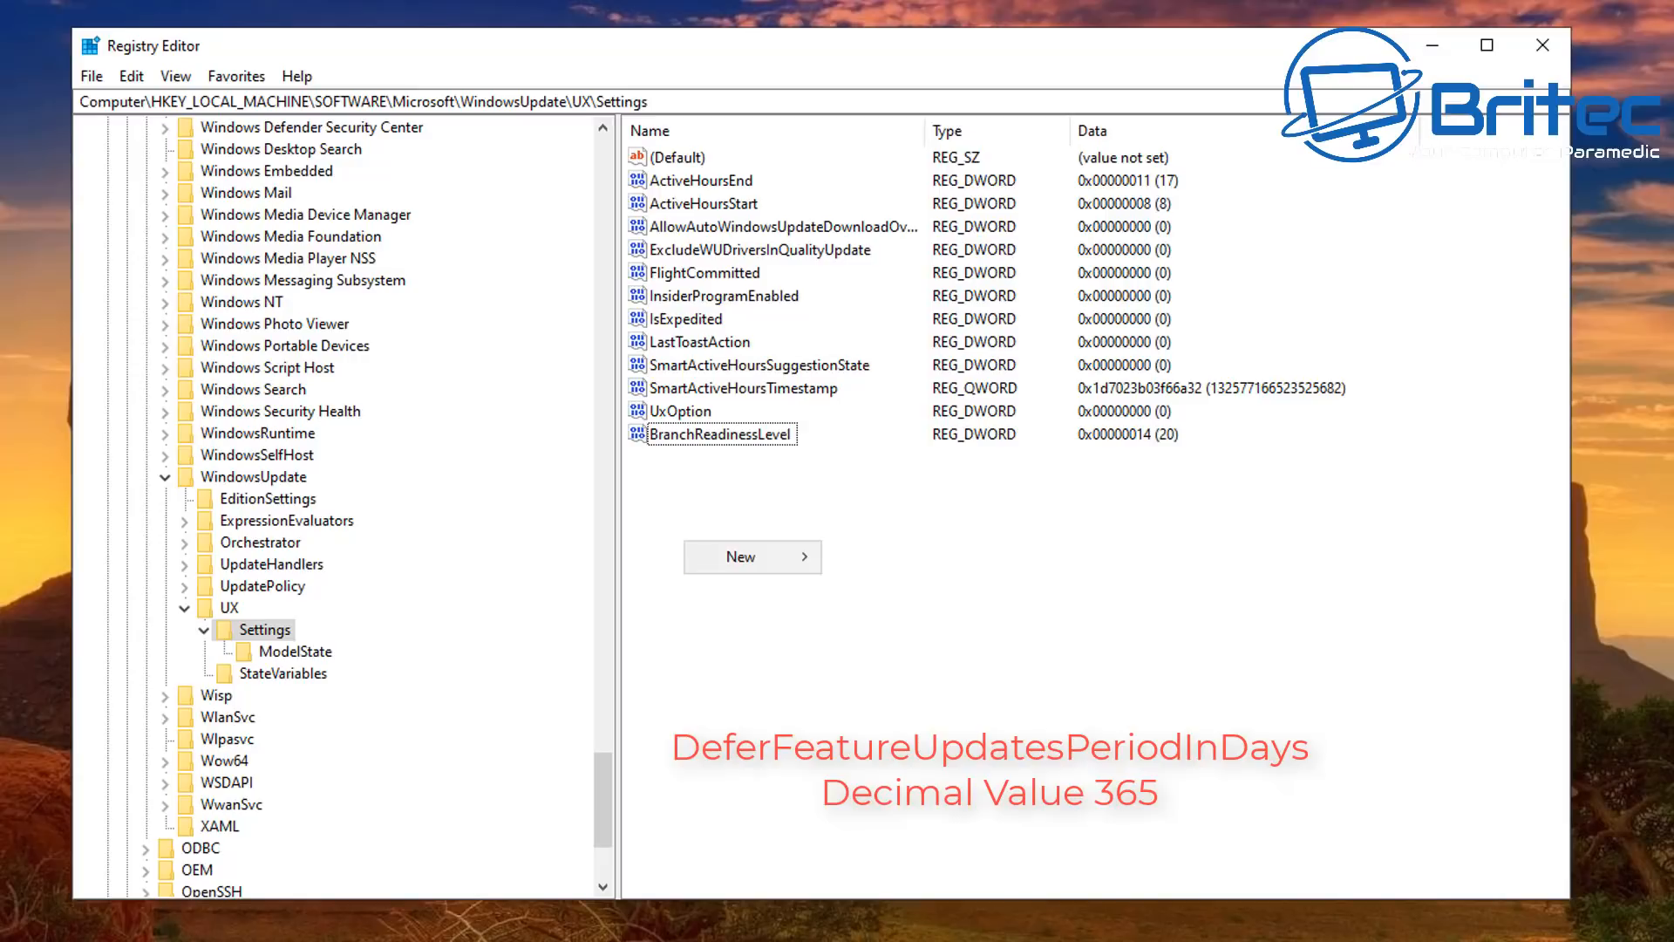
mouse_move(741, 557)
key(Up)
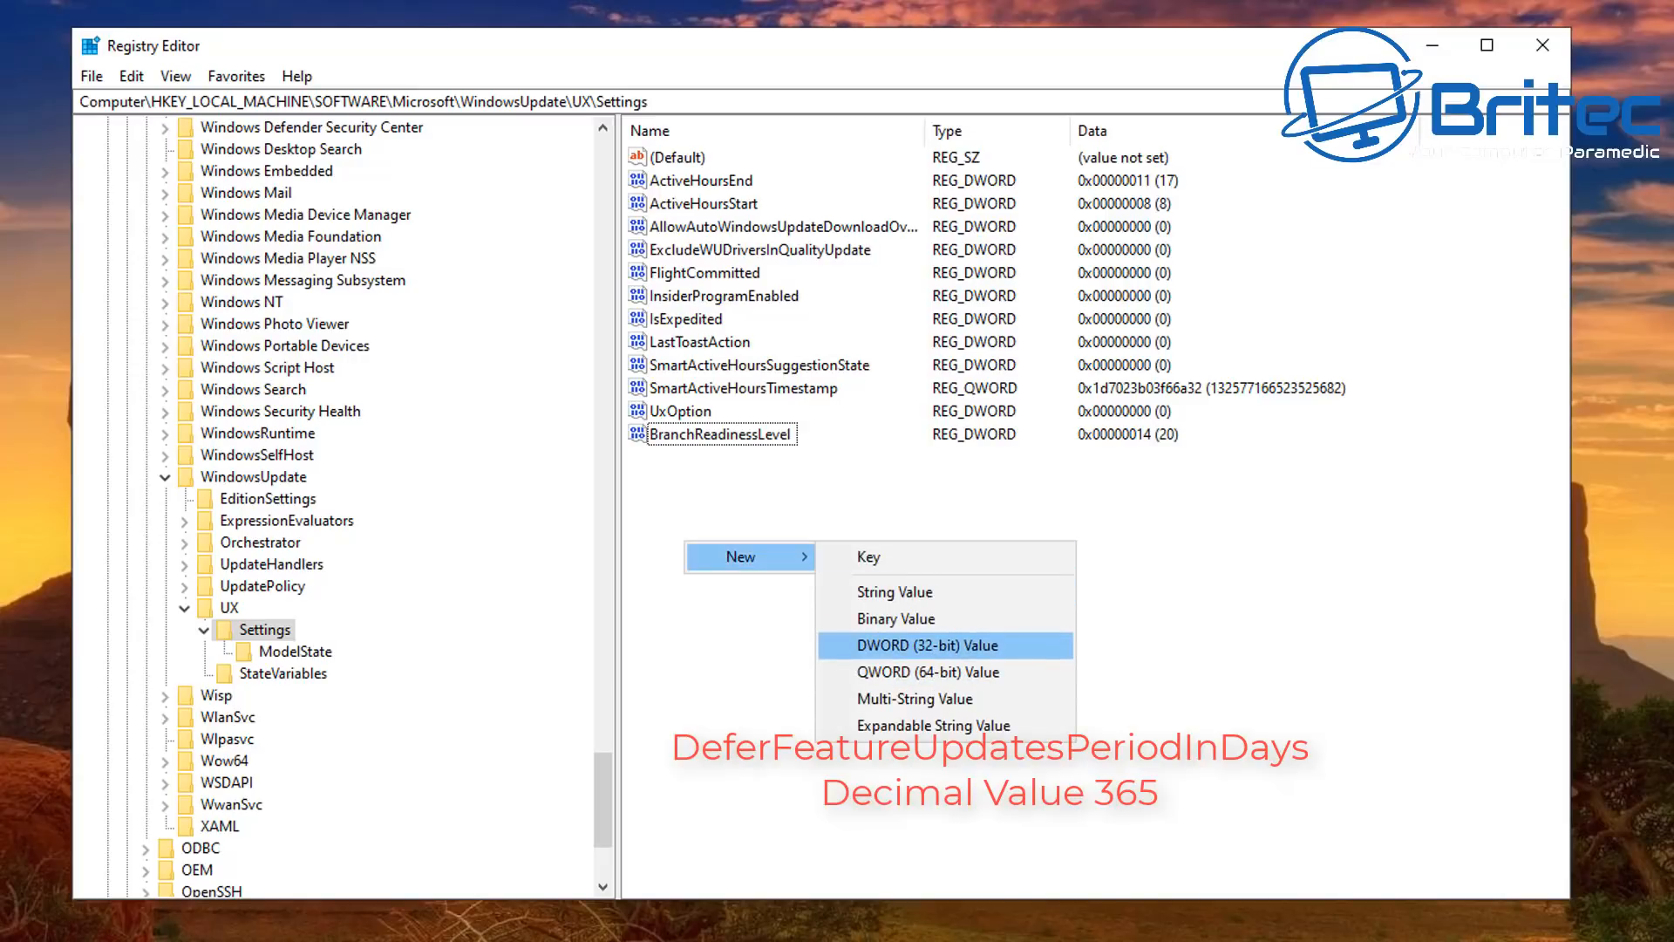
key(Return)
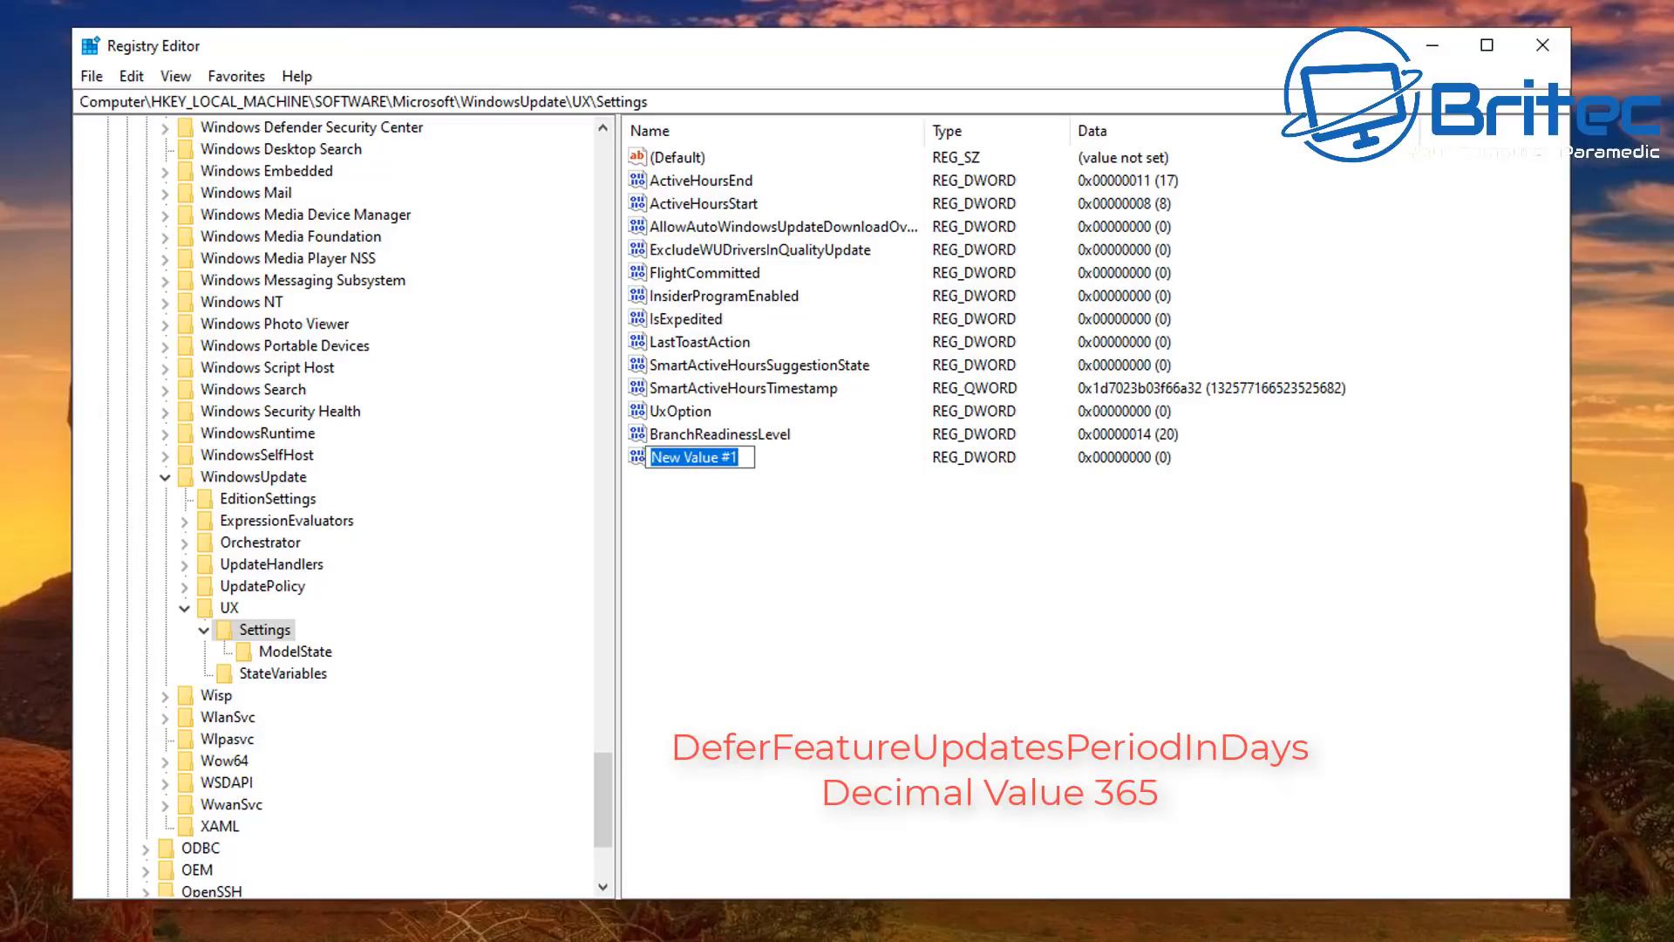
right_click(679, 450)
click(737, 553)
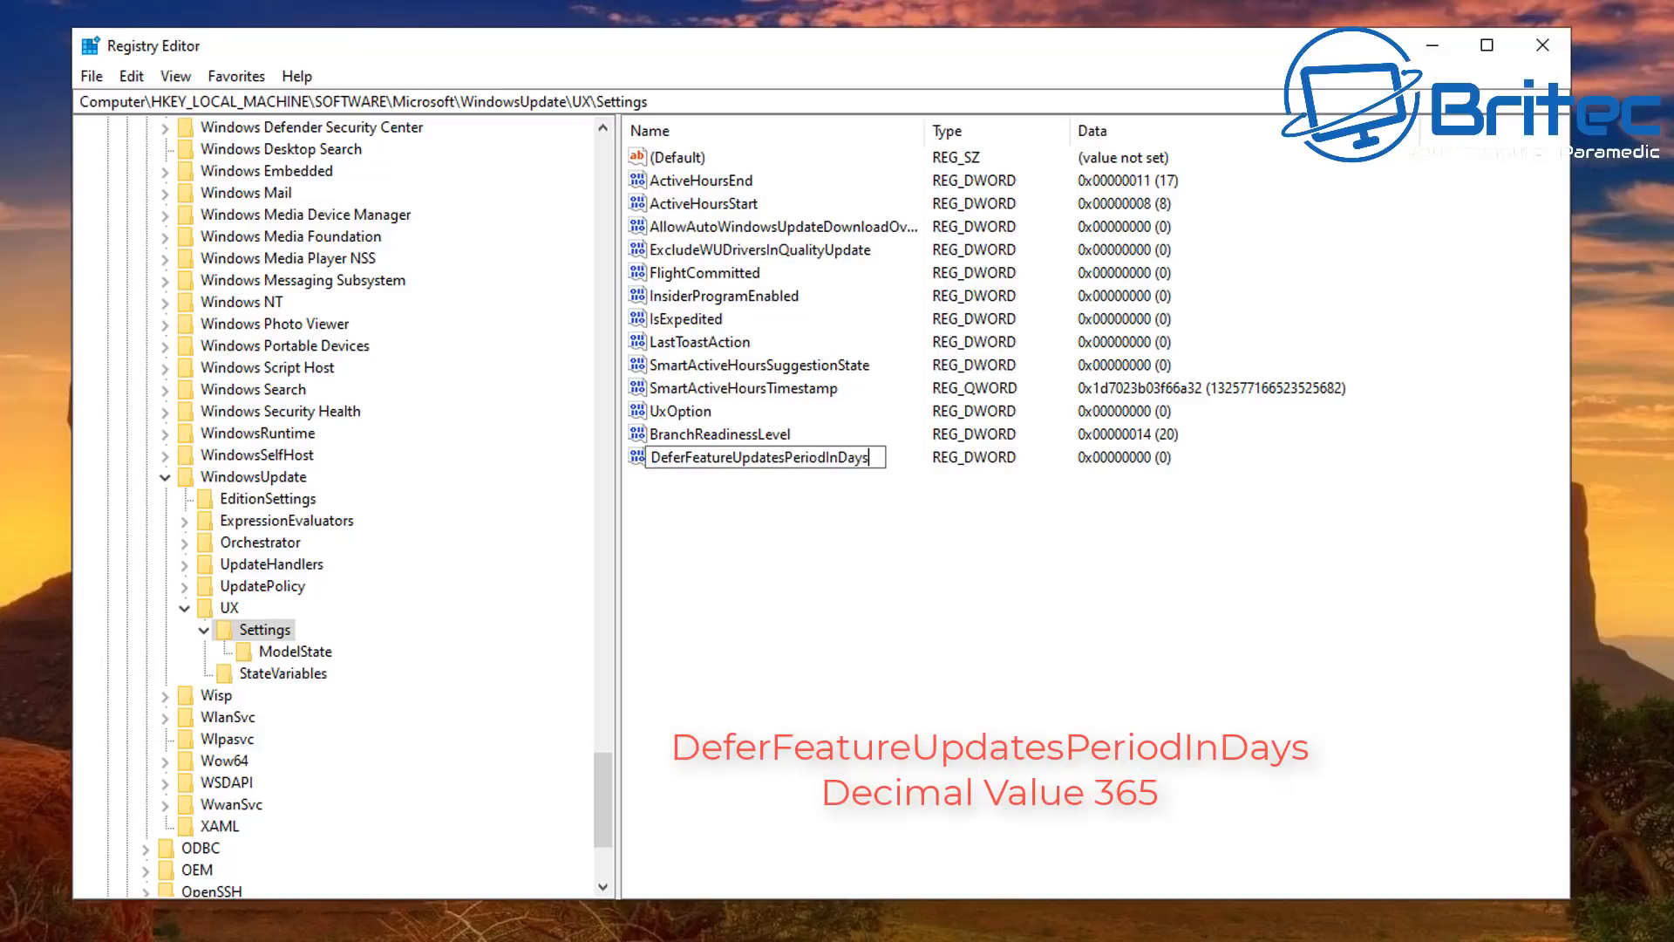
key(Return)
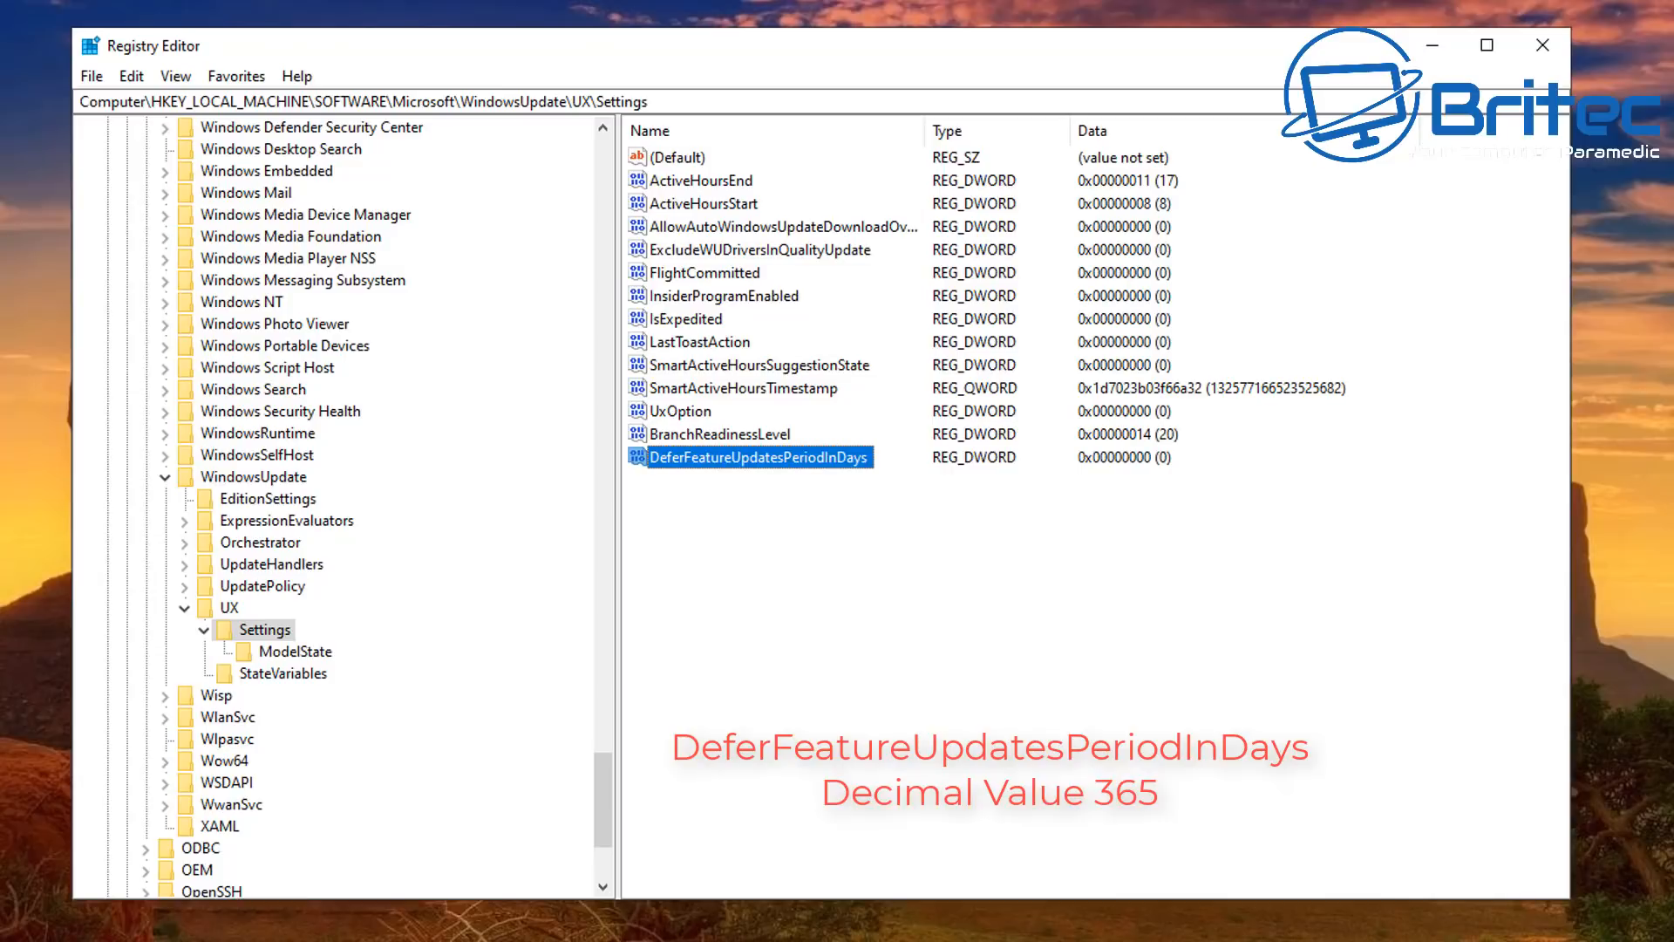
Set the data of DeferFeatureUpdatesPeriodInDays to 365 in decimal base
key(Return)
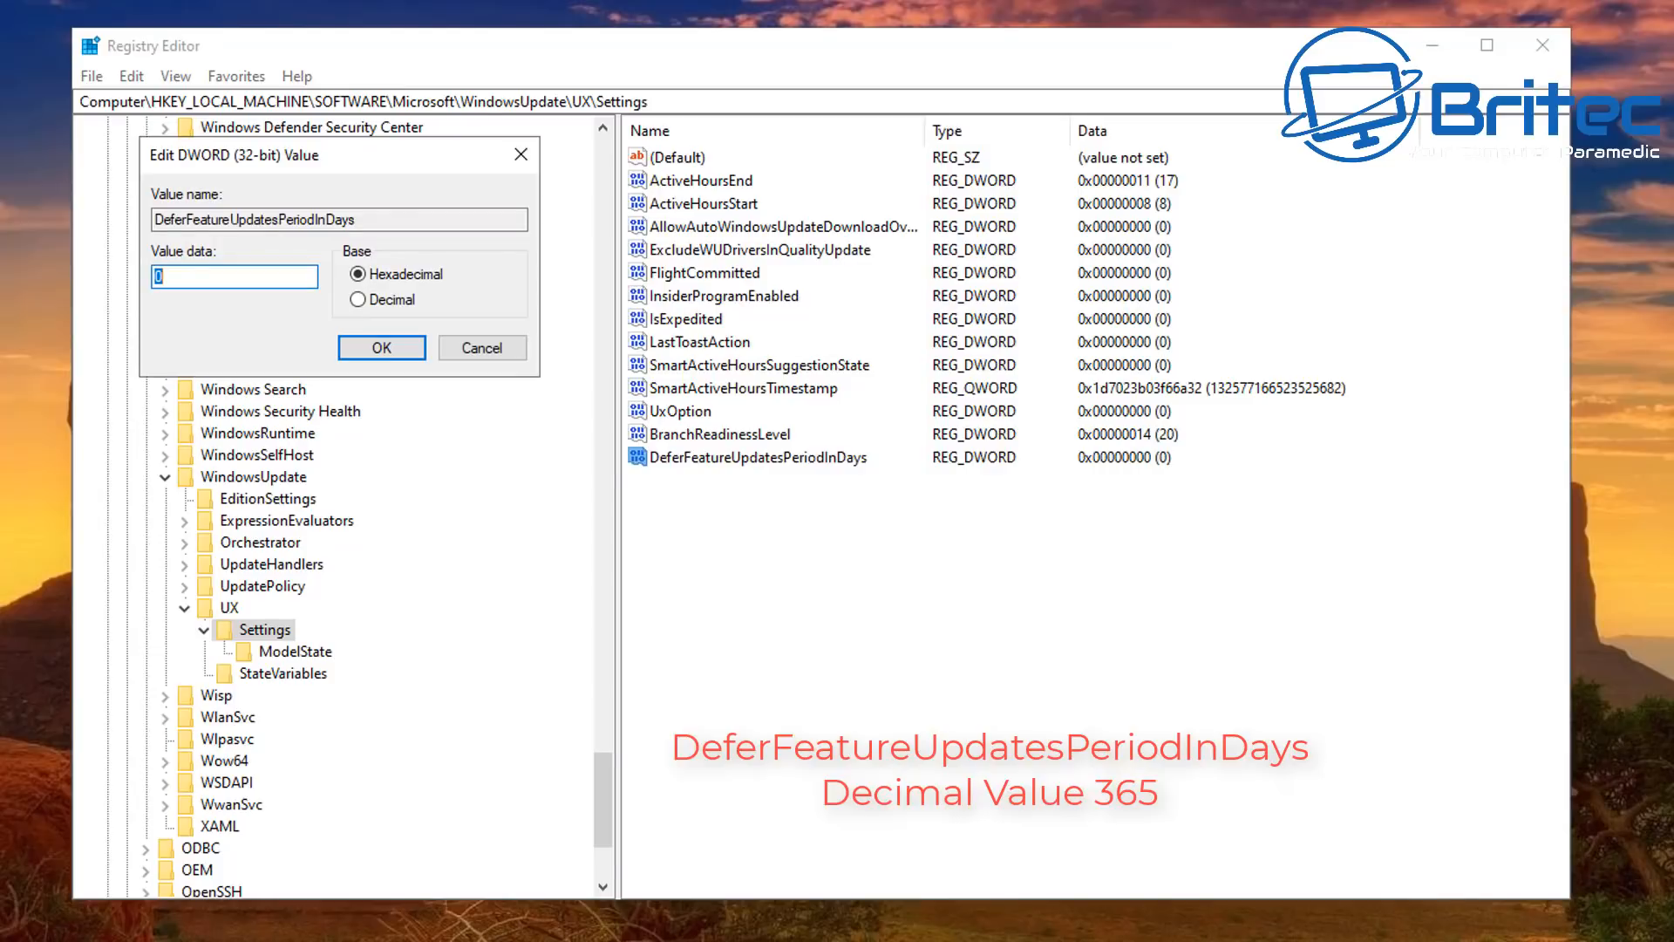
drag(465, 156, 968, 506)
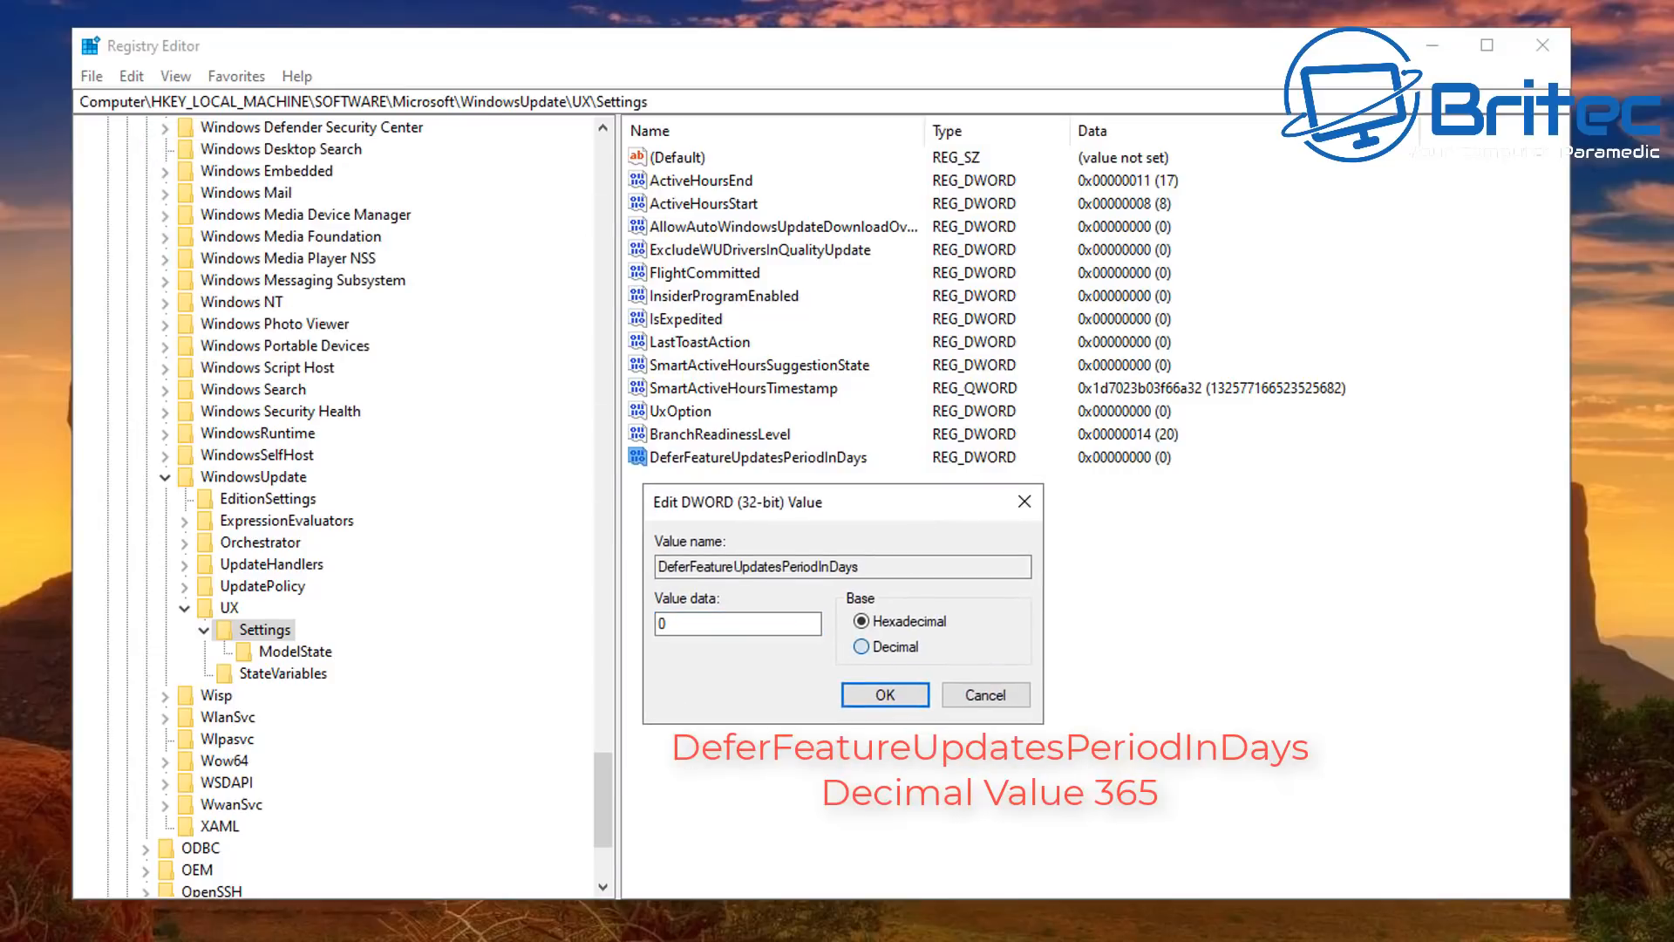
click(862, 646)
double_click(664, 624)
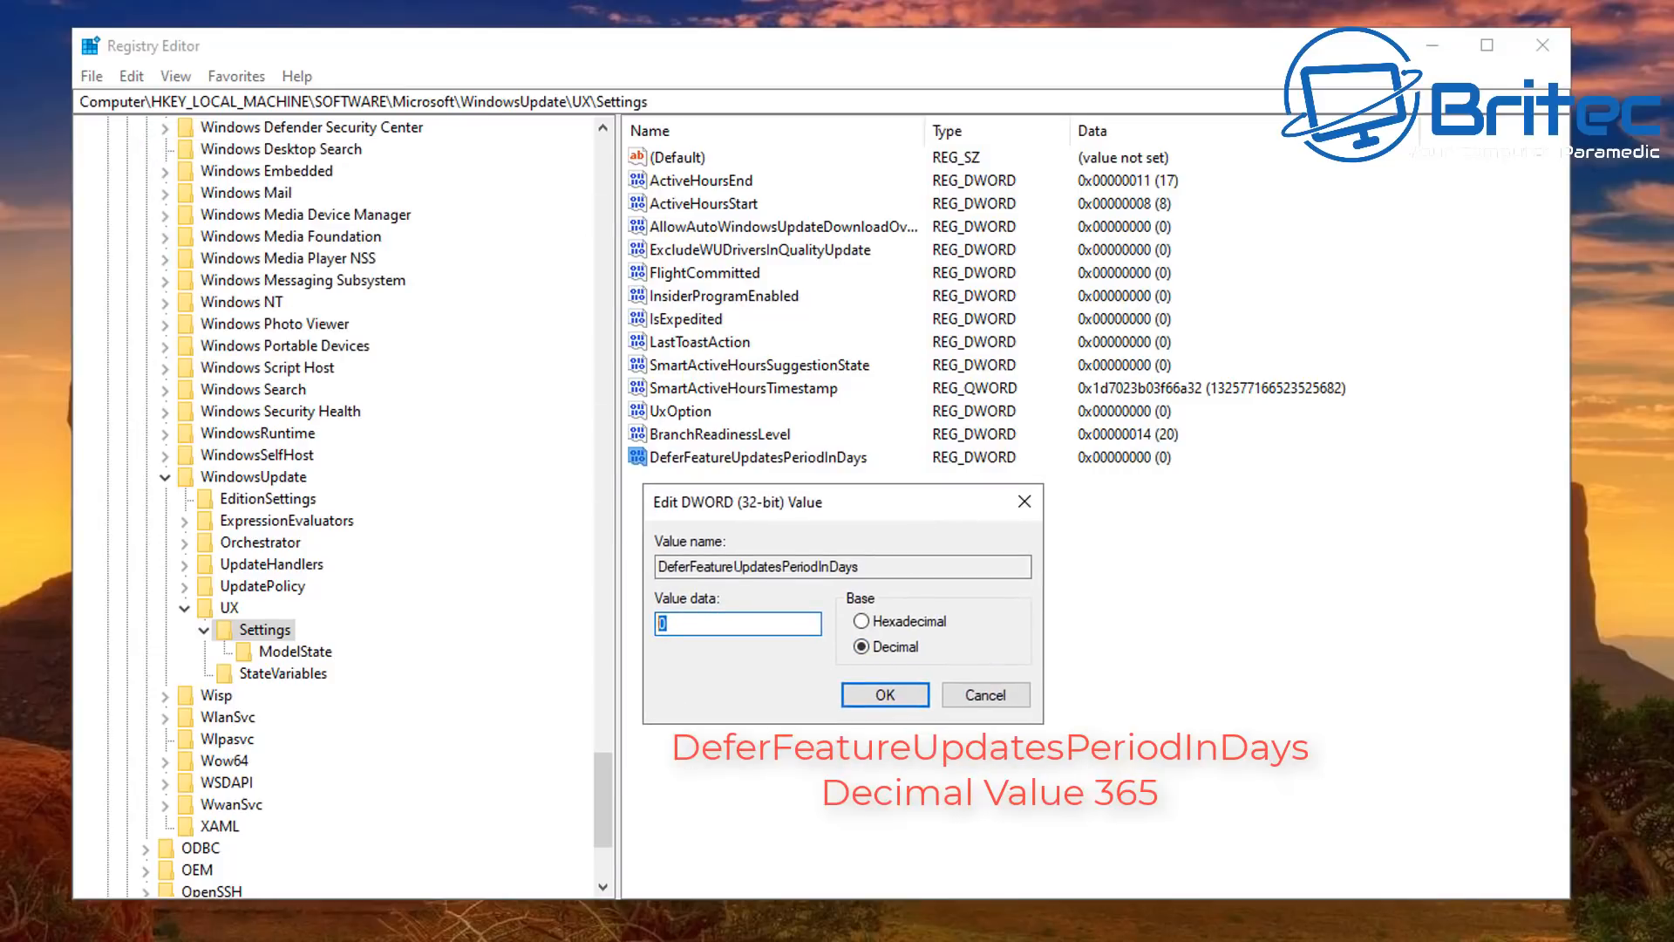
text(365)
double_click(669, 624)
text(40)
double_click(666, 624)
text(365)
key(Return)
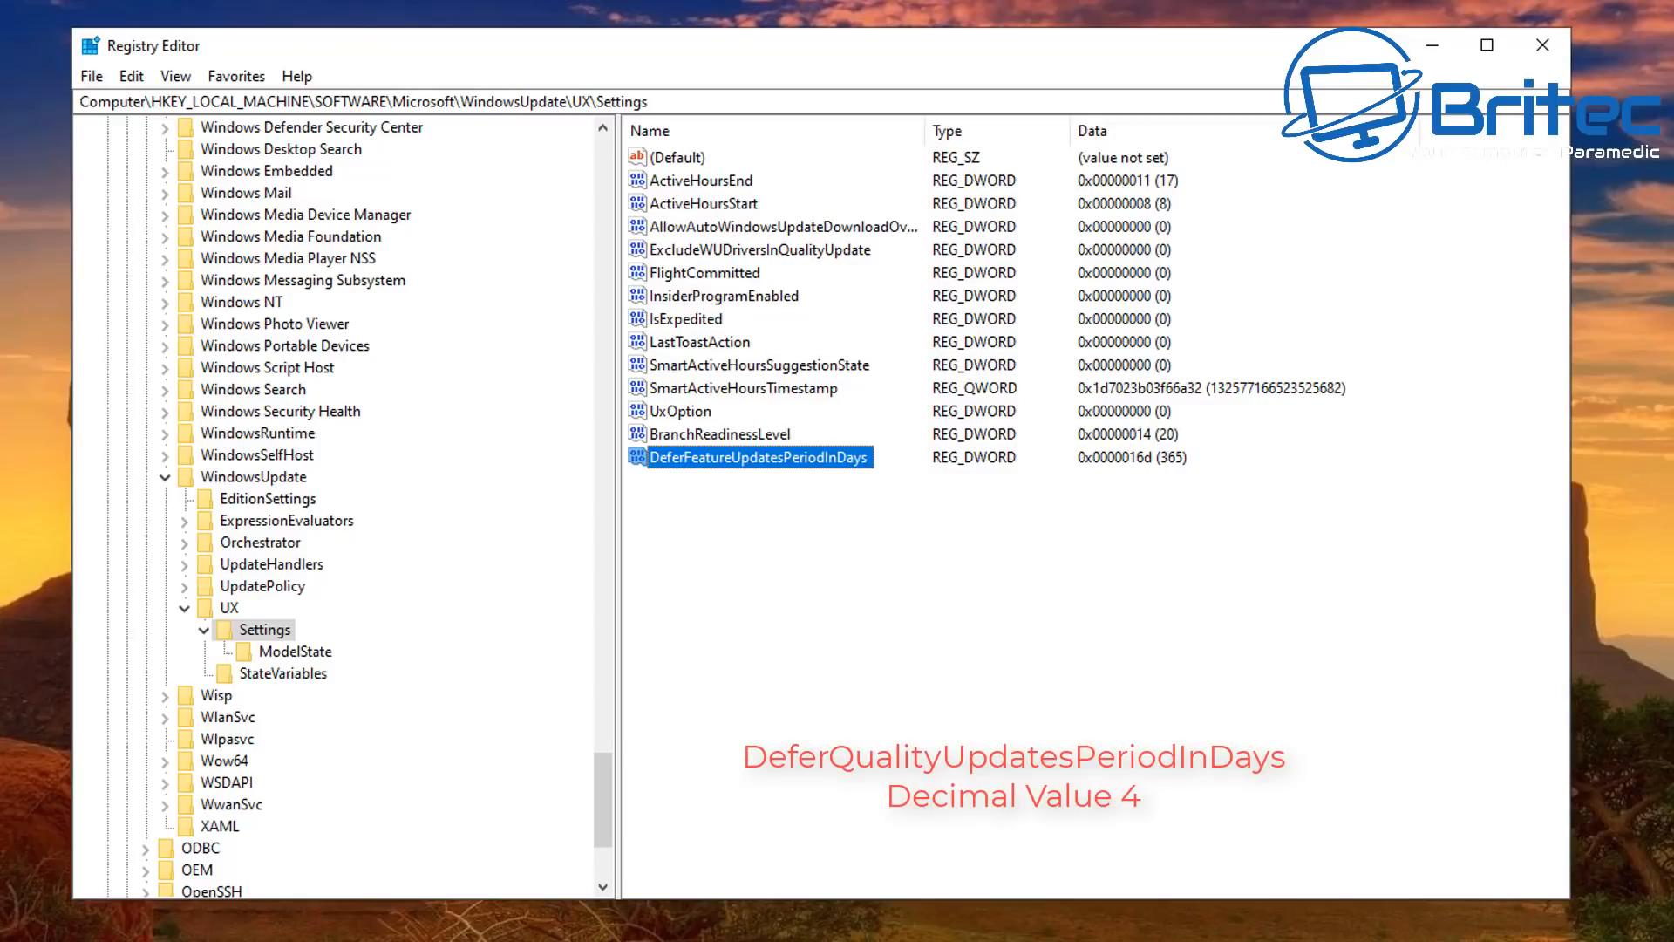
Create a DWORD (32-bit) value named DeferQualityUpdatesPeriodInDays in the Settings key
click(872, 593)
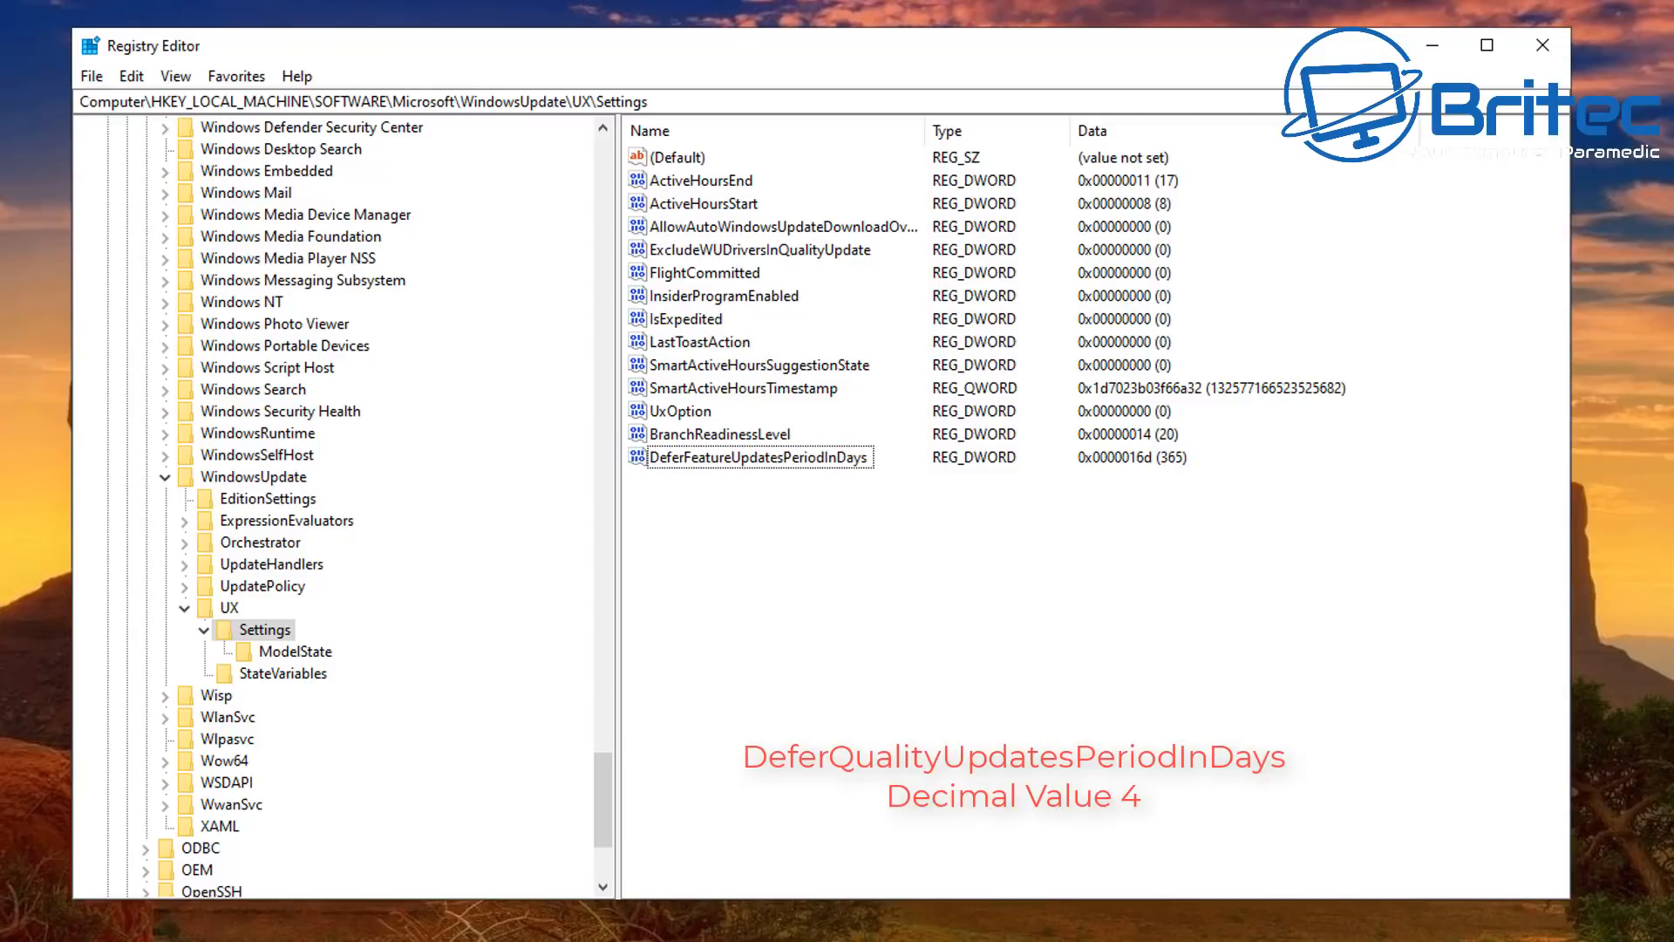
right_click(802, 526)
mouse_move(857, 542)
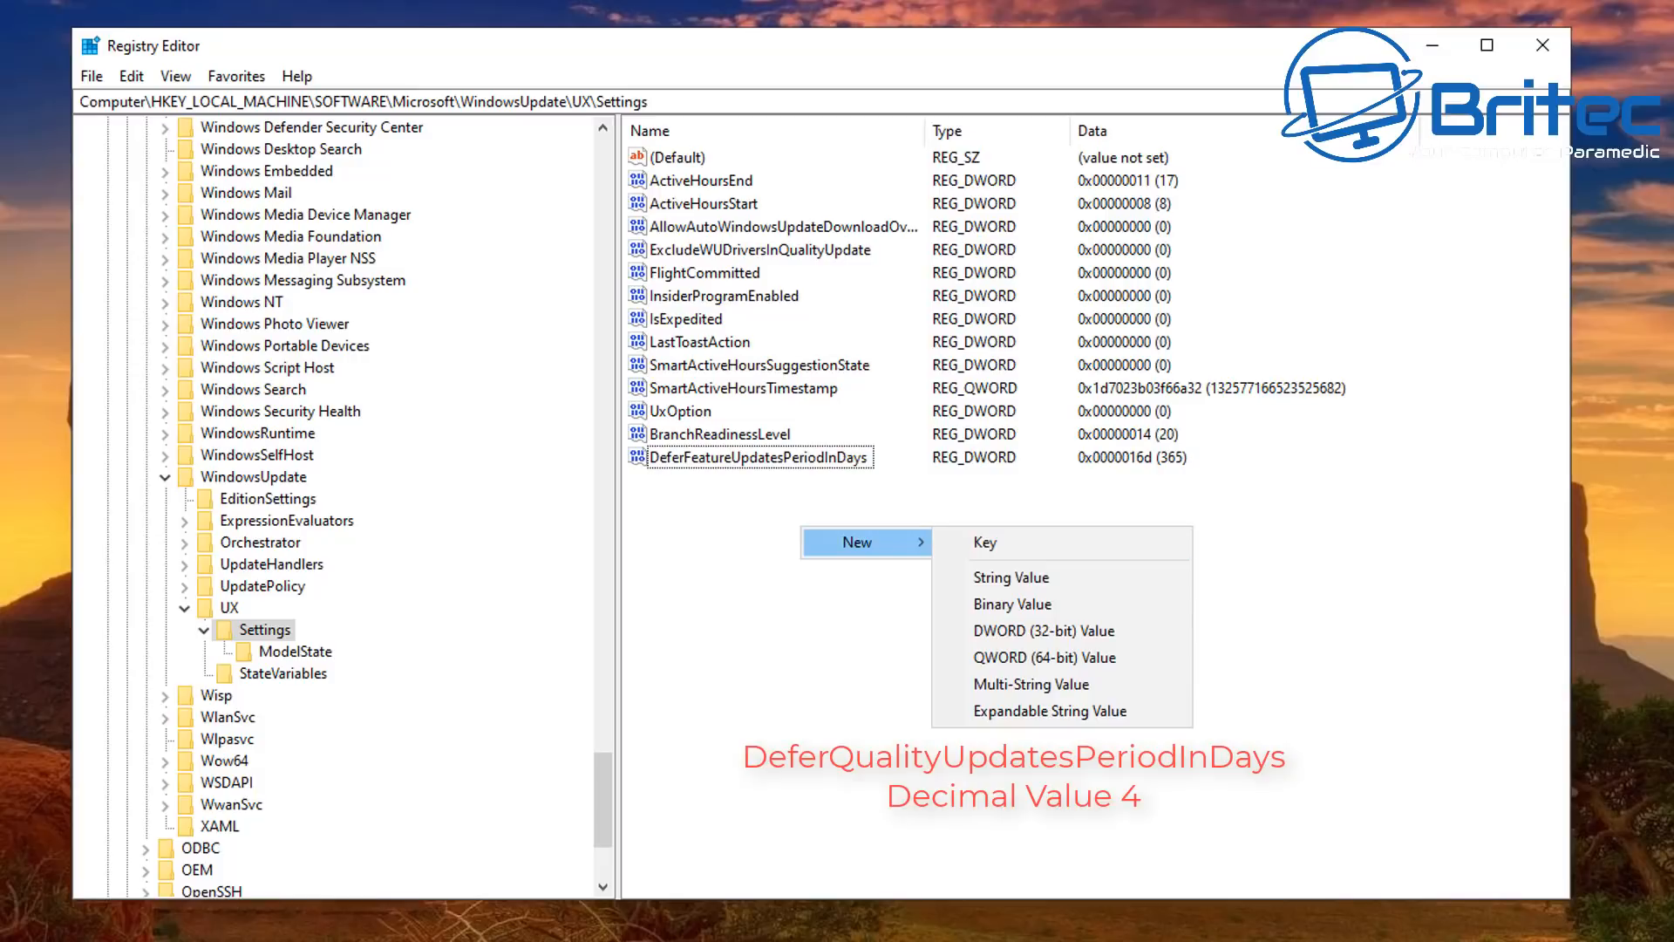
click(1044, 630)
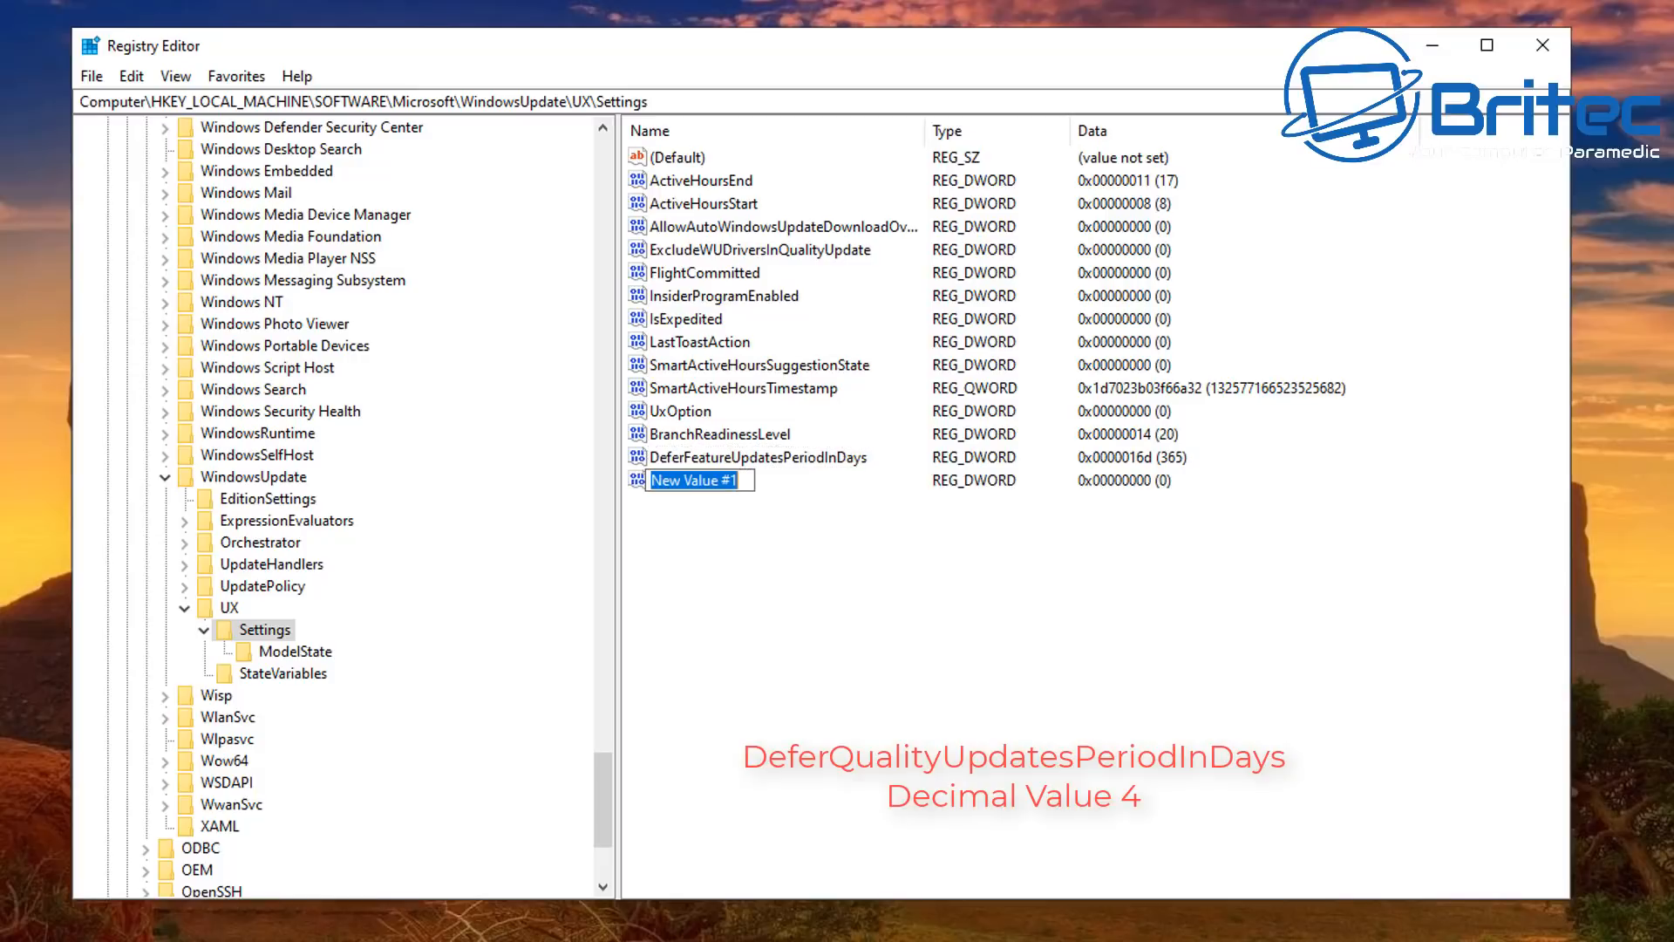
right_click(687, 479)
click(723, 584)
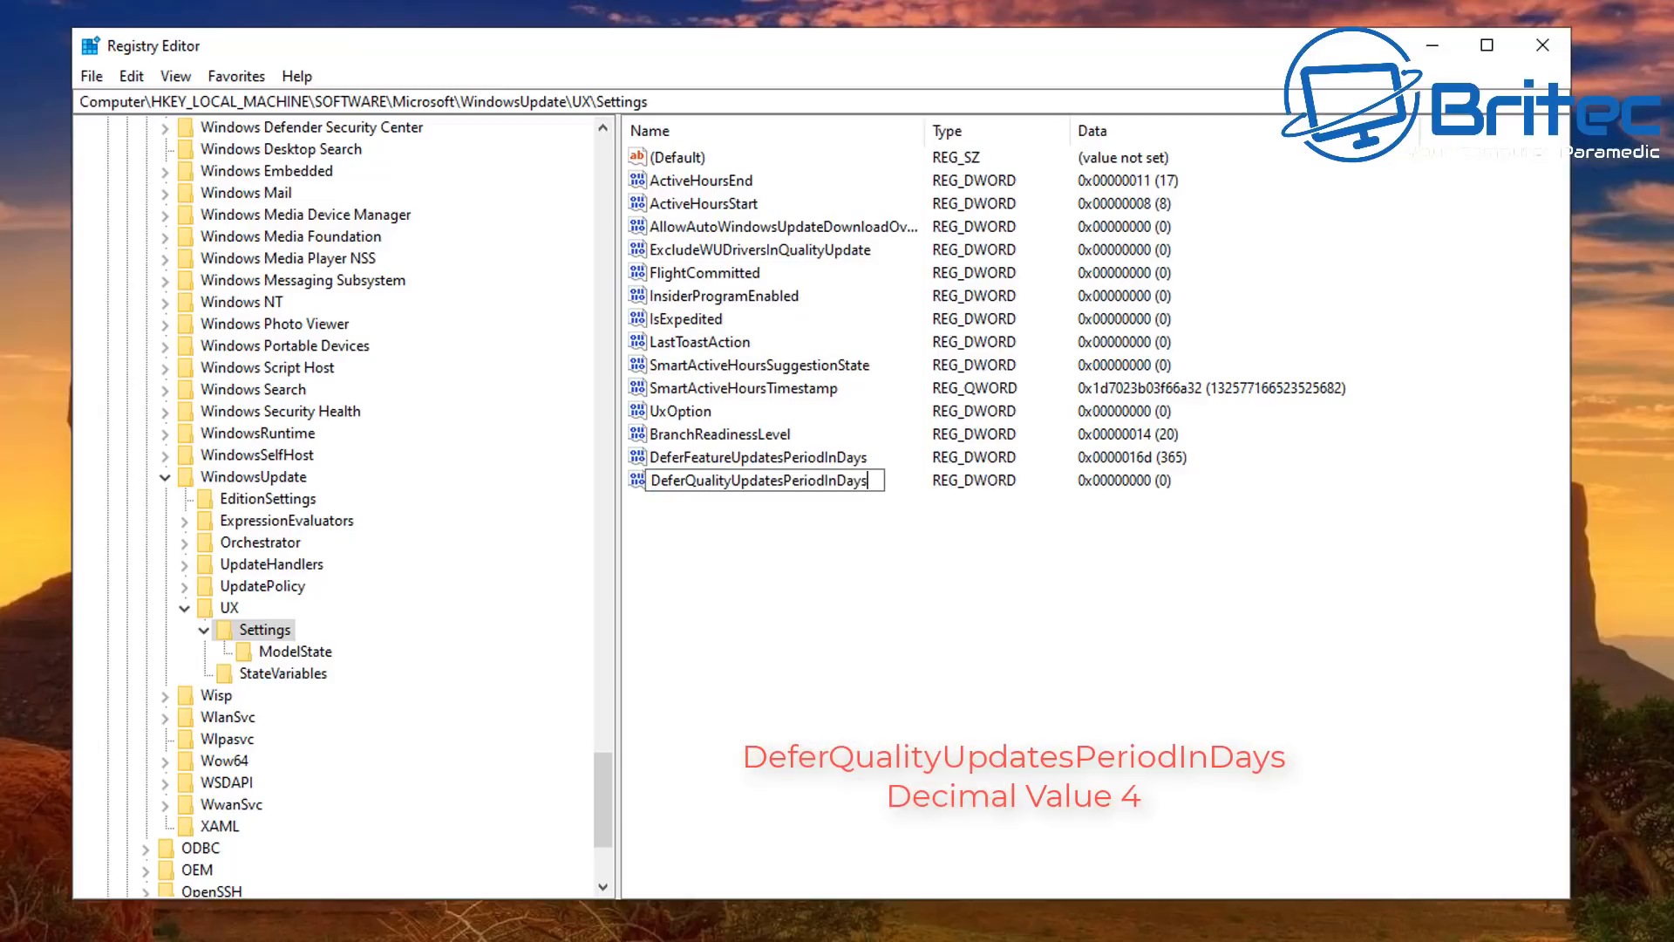
key(Return)
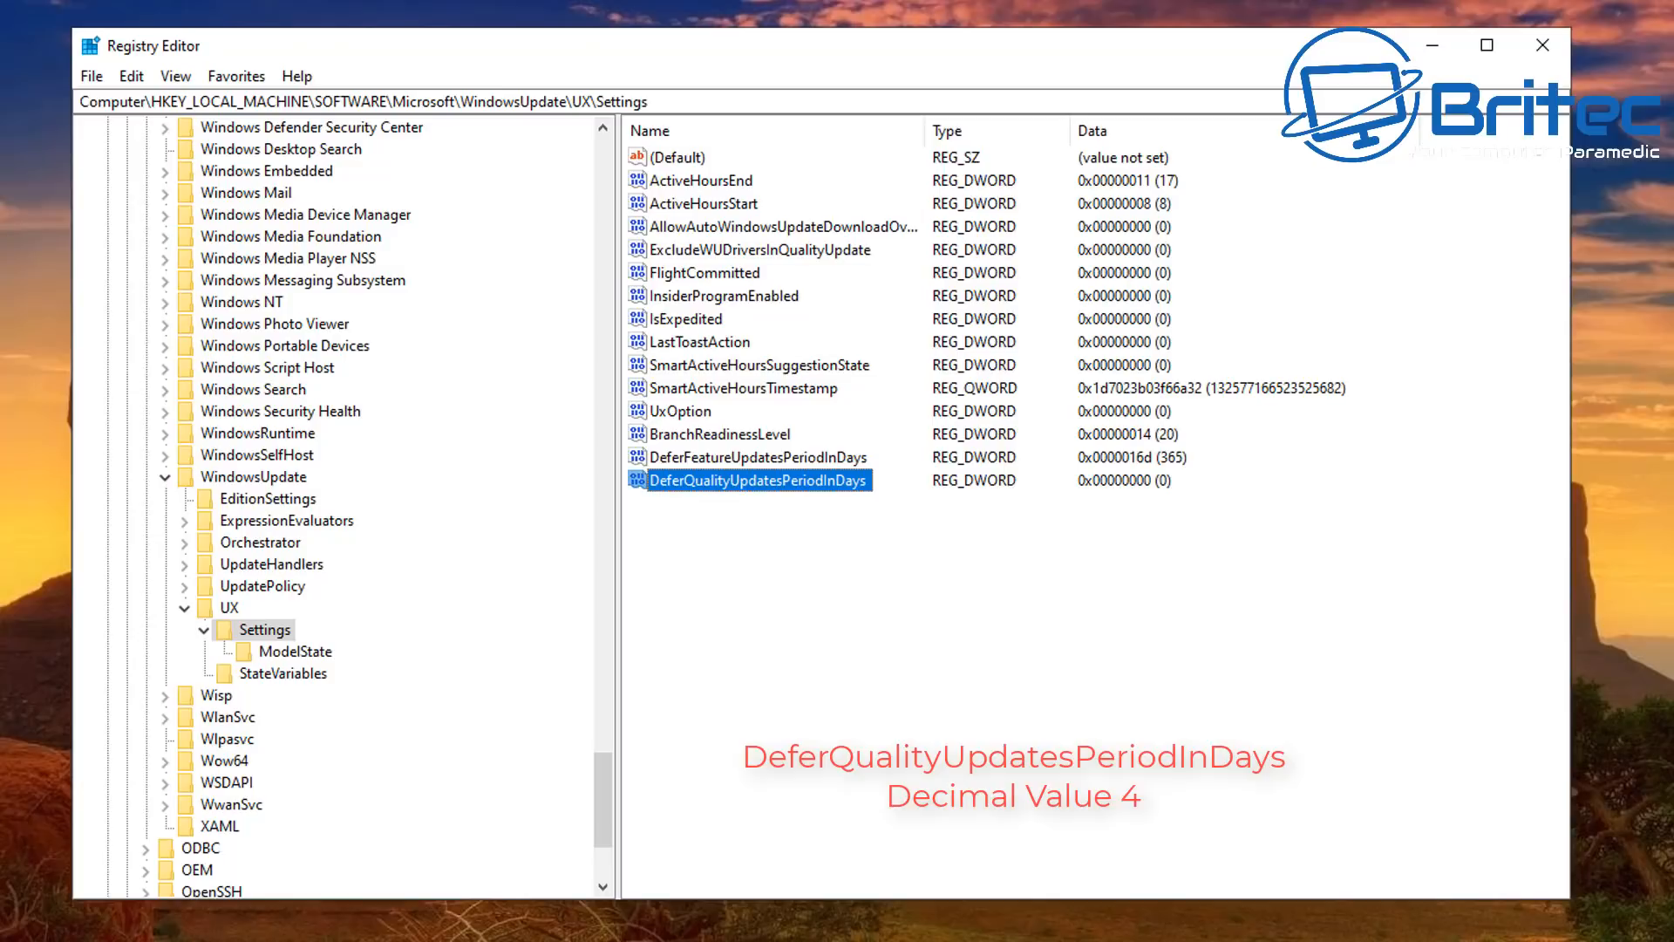
Set the data of DeferQualityUpdatesPeriodInDays to 4 in decimal base
key(Return)
drag(411, 157, 904, 528)
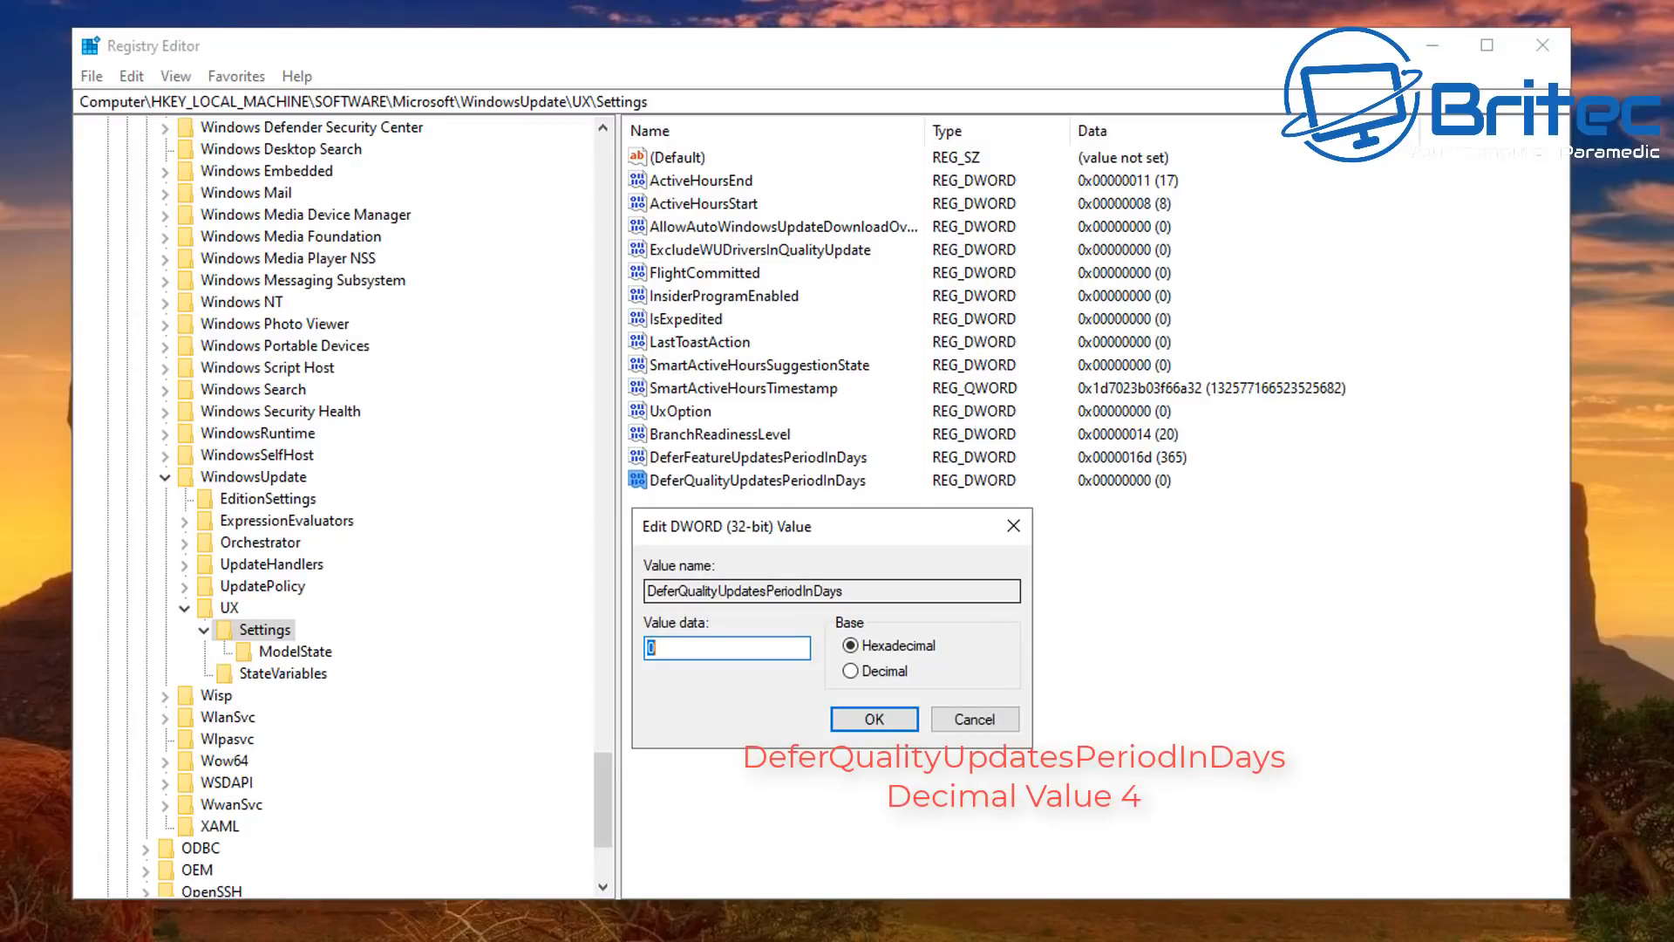
click(851, 671)
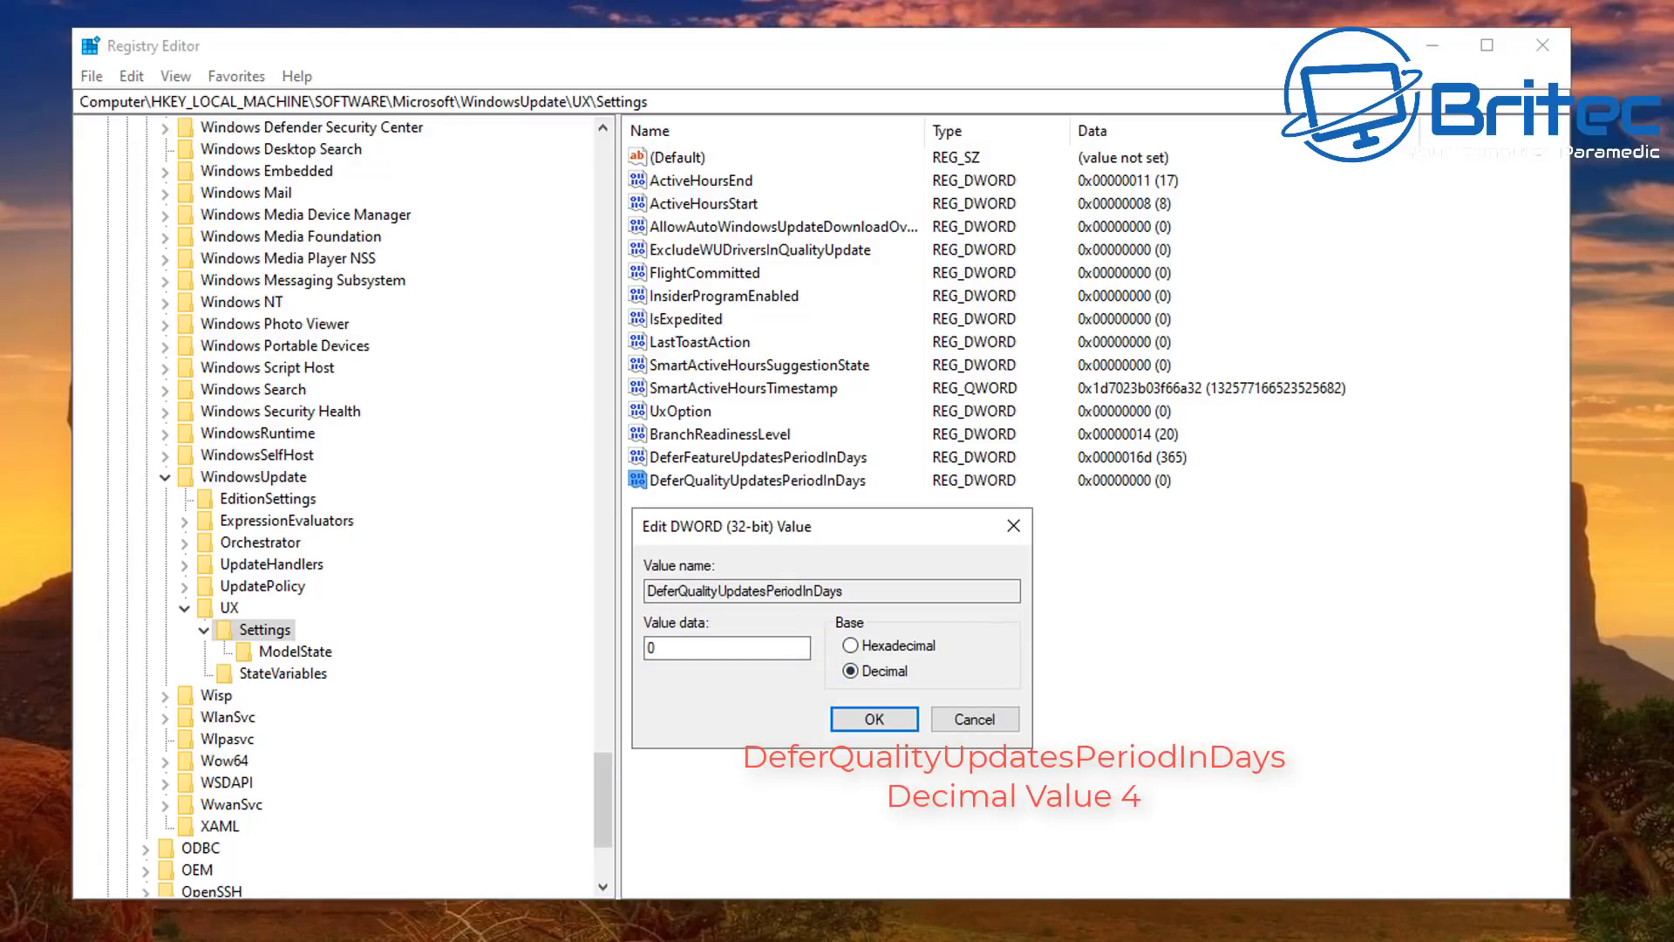
drag(662, 648, 646, 647)
text(3)
key(ctrl+a)
text(4)
key(ctrl+a)
text(1)
key(ctrl+a)
text(4)
key(Return)
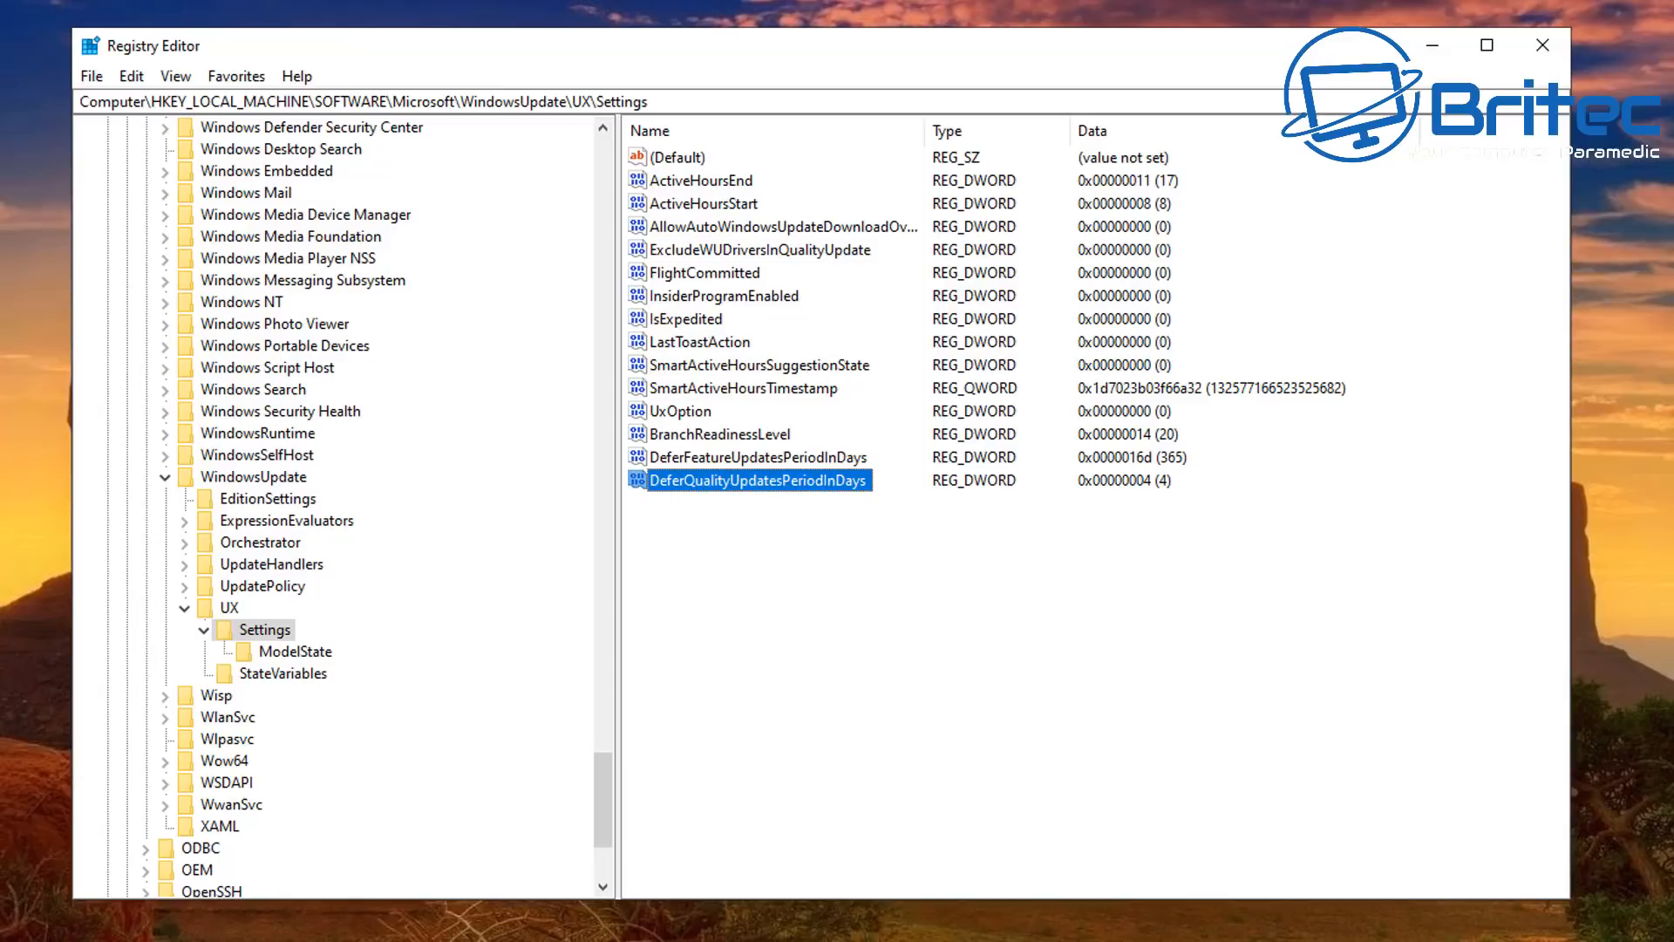
click(872, 611)
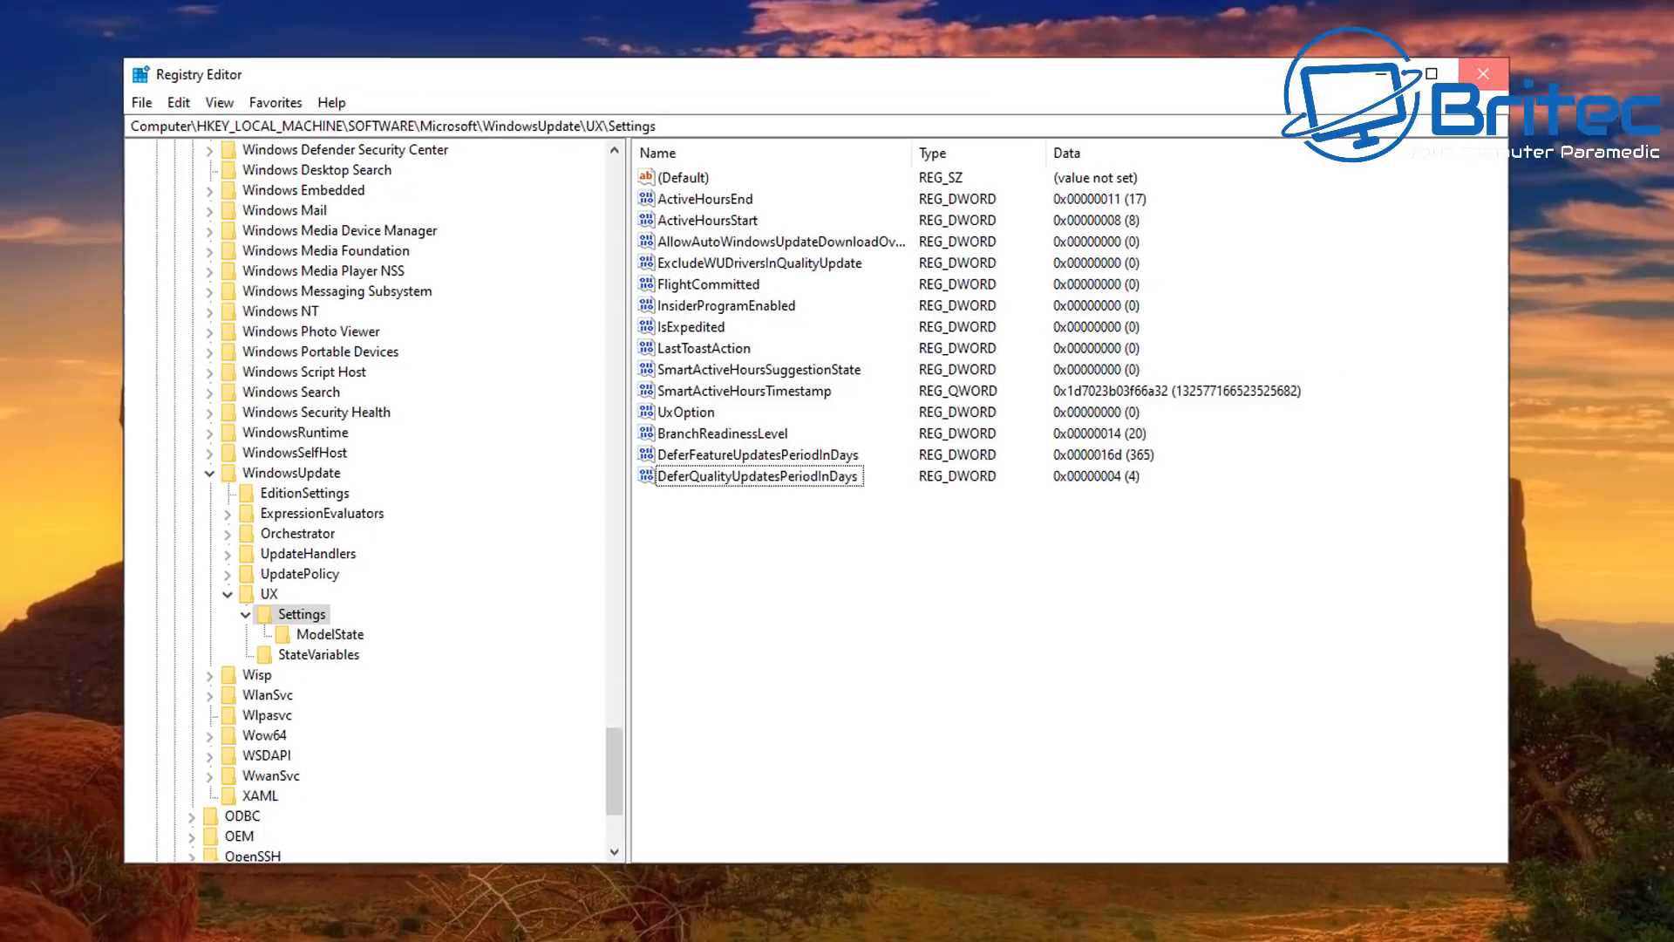
Close the Registry Editor and open the Change active hours page of Windows Update in the Windows Settings app
click(1542, 46)
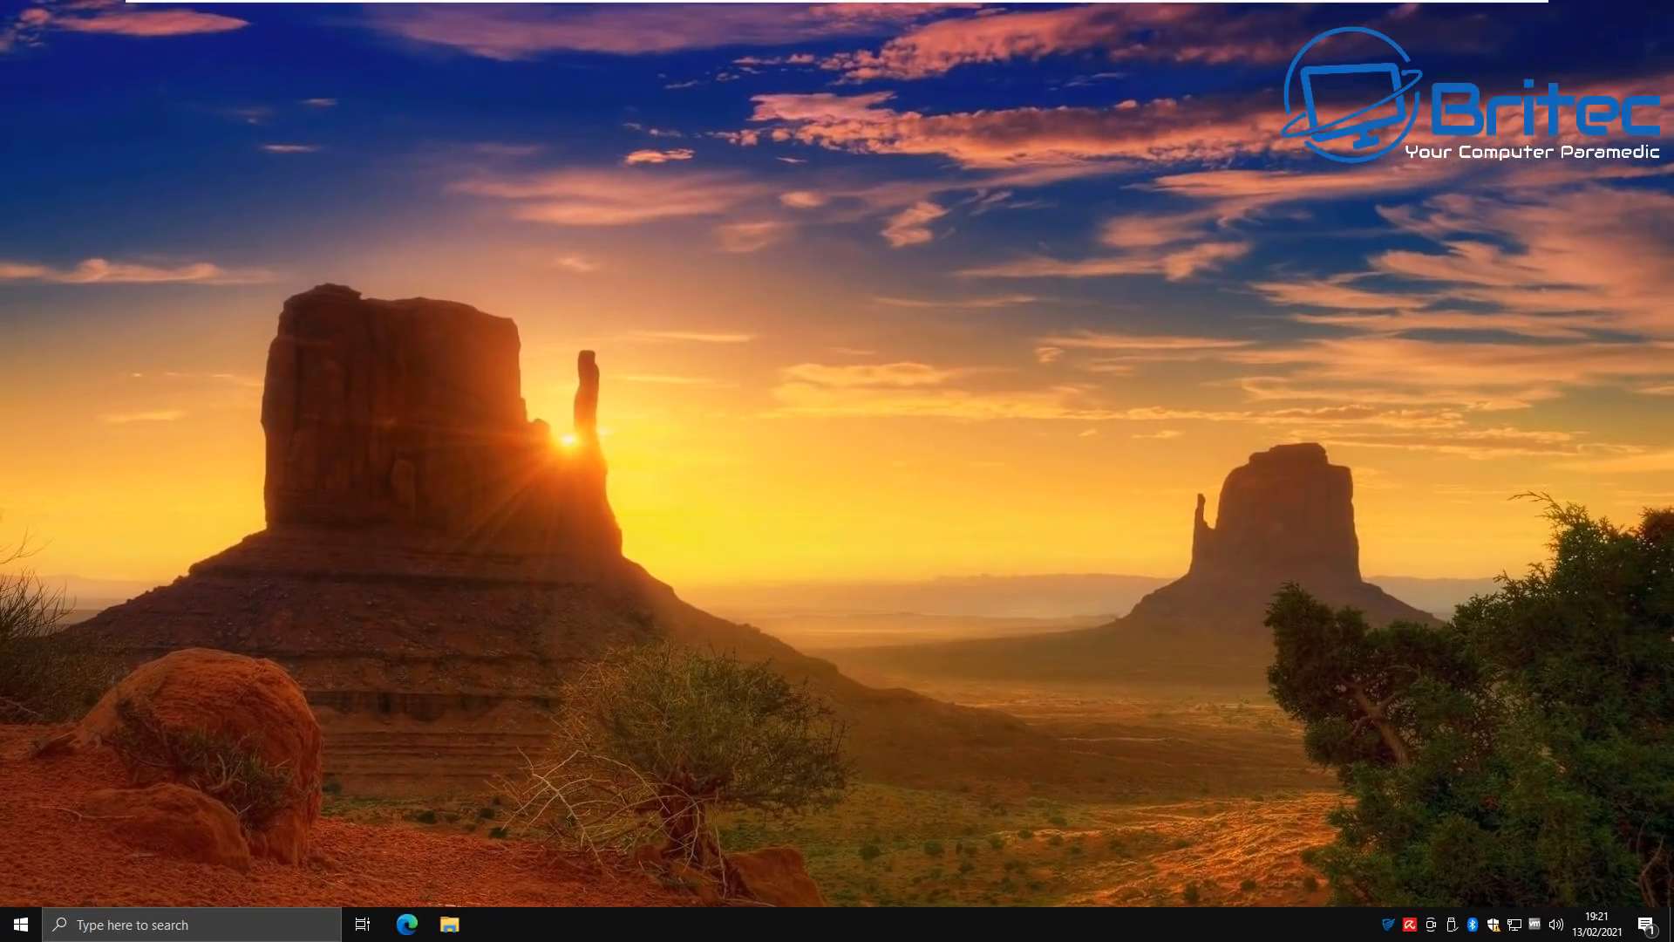
click(21, 924)
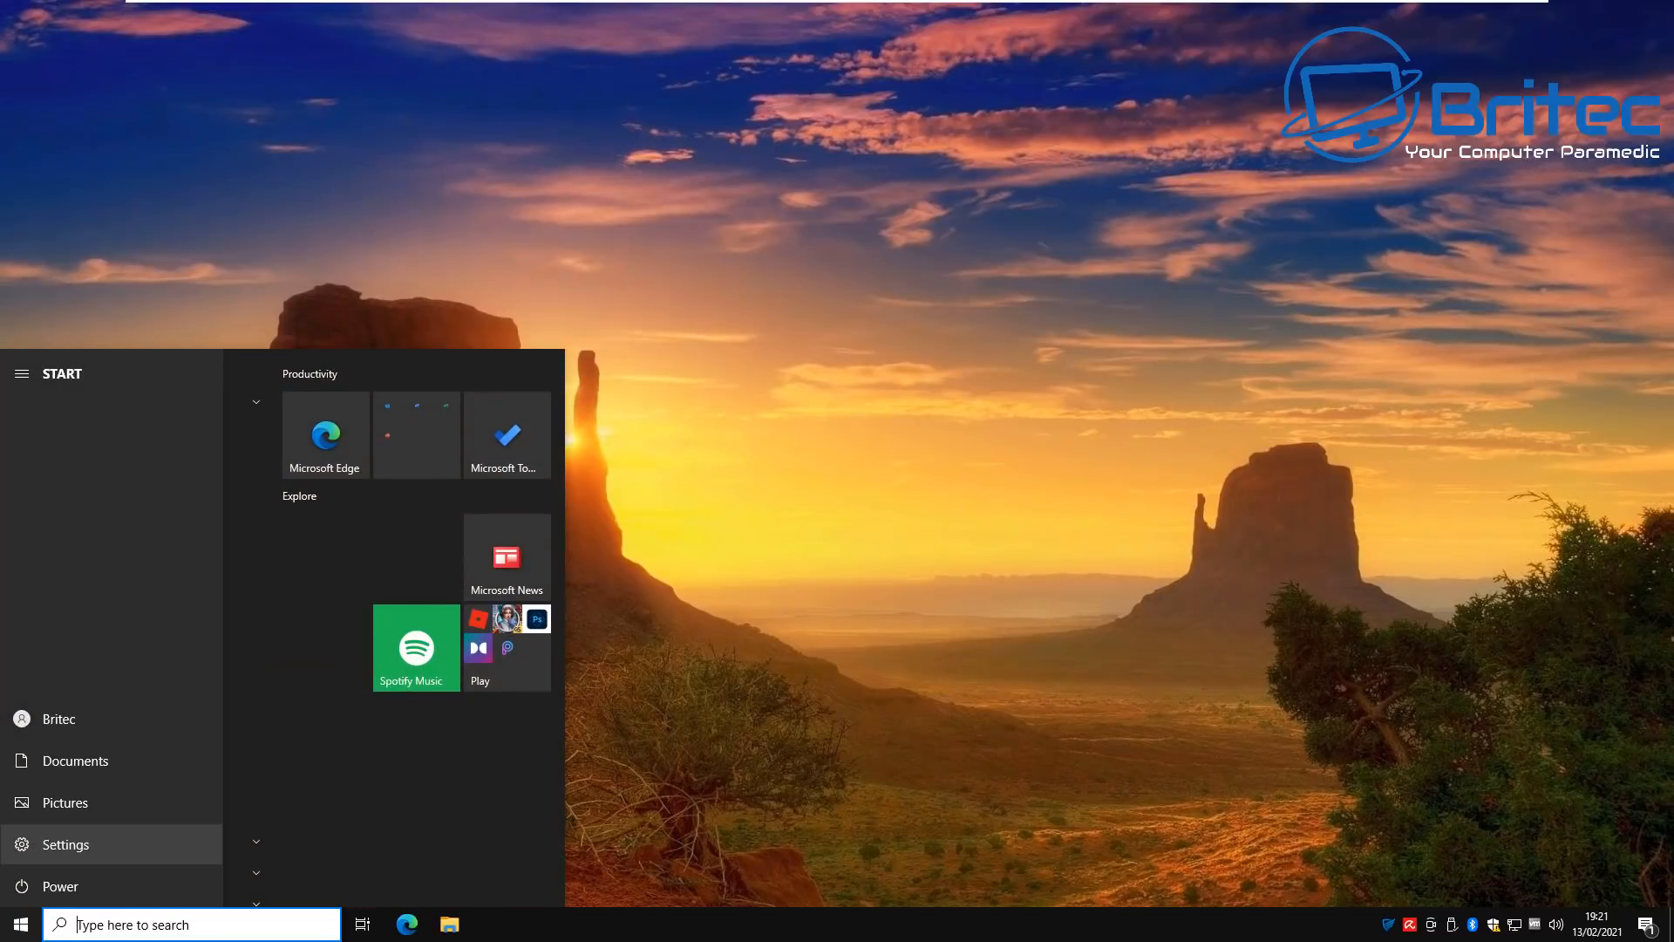
click(21, 844)
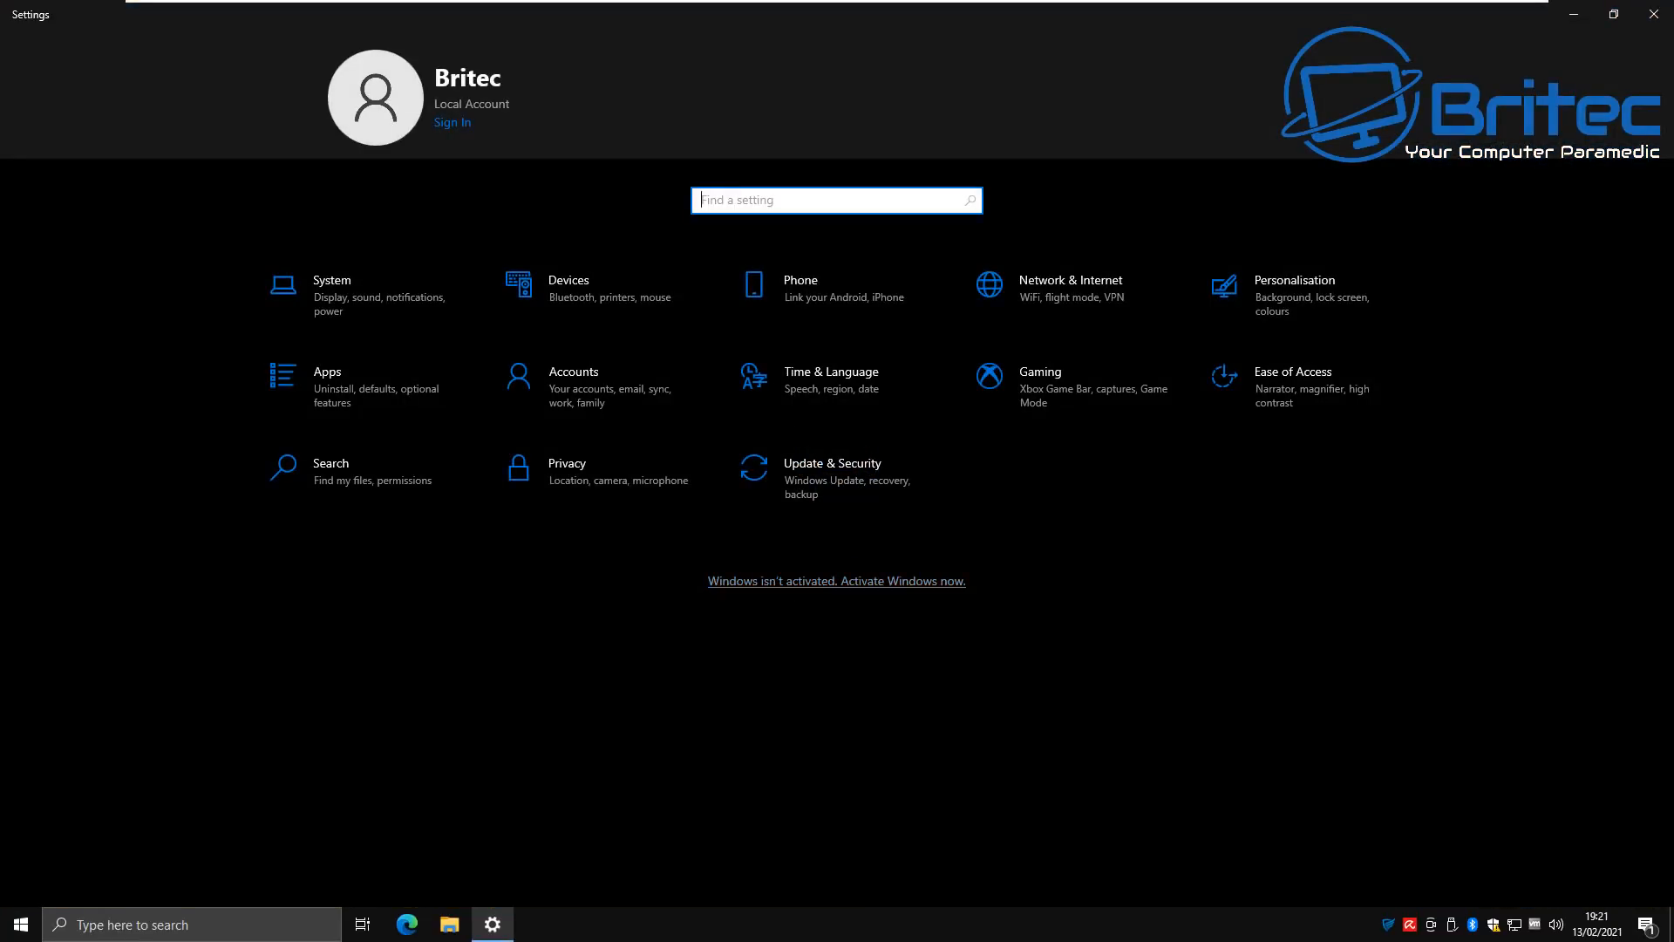
click(837, 478)
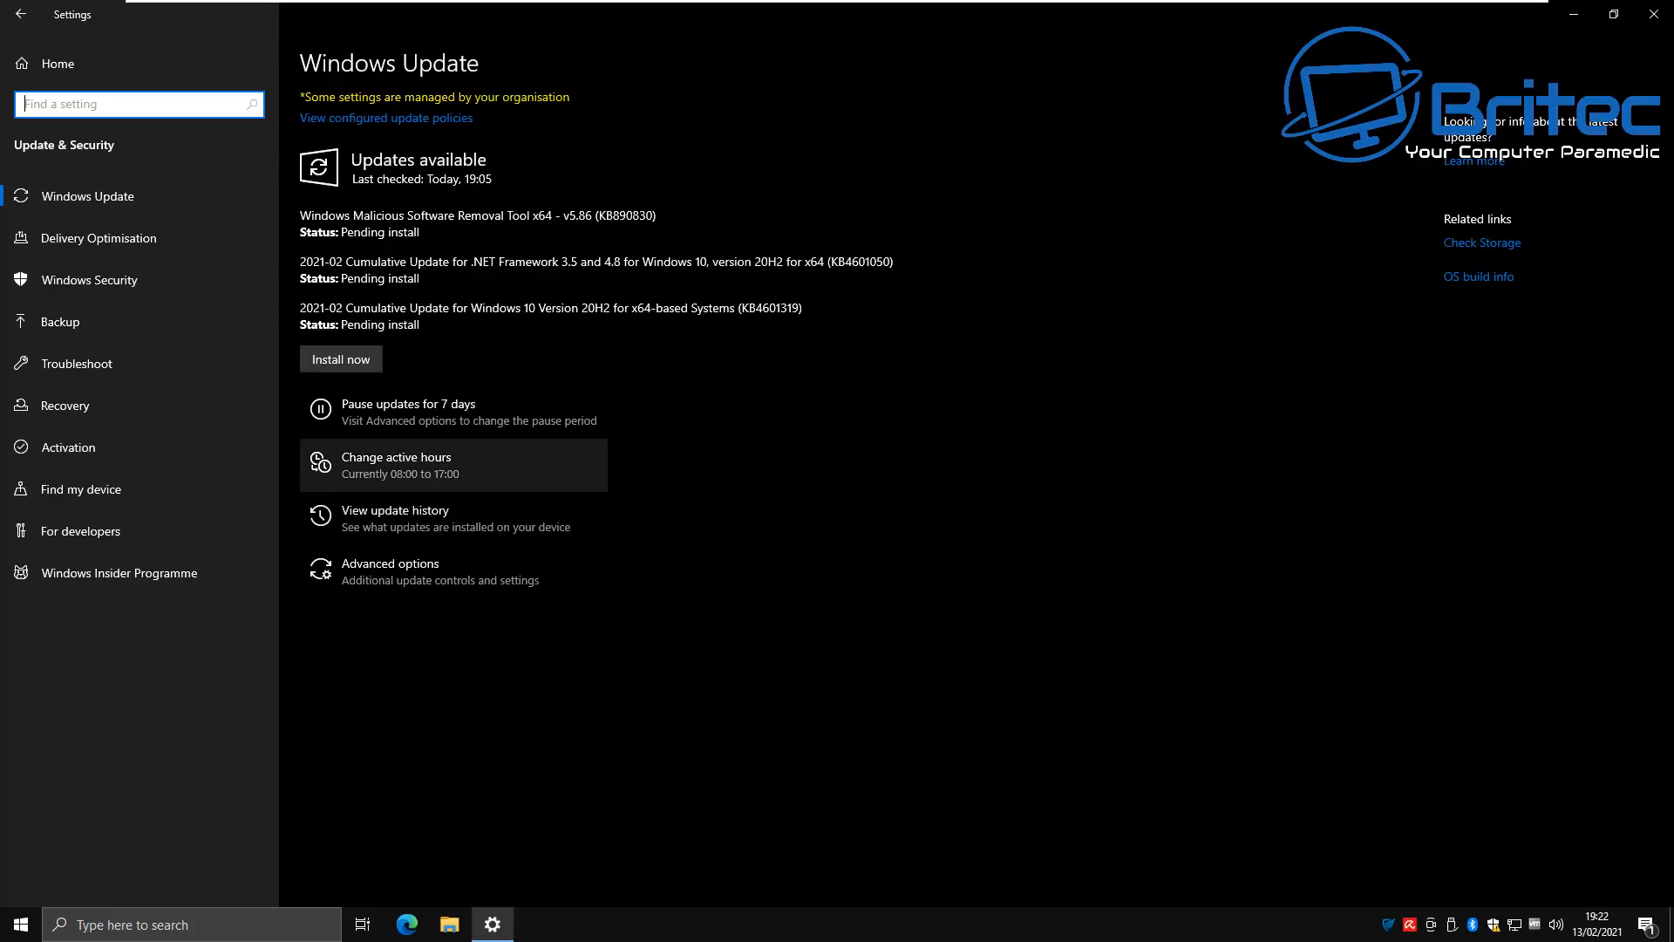
click(397, 465)
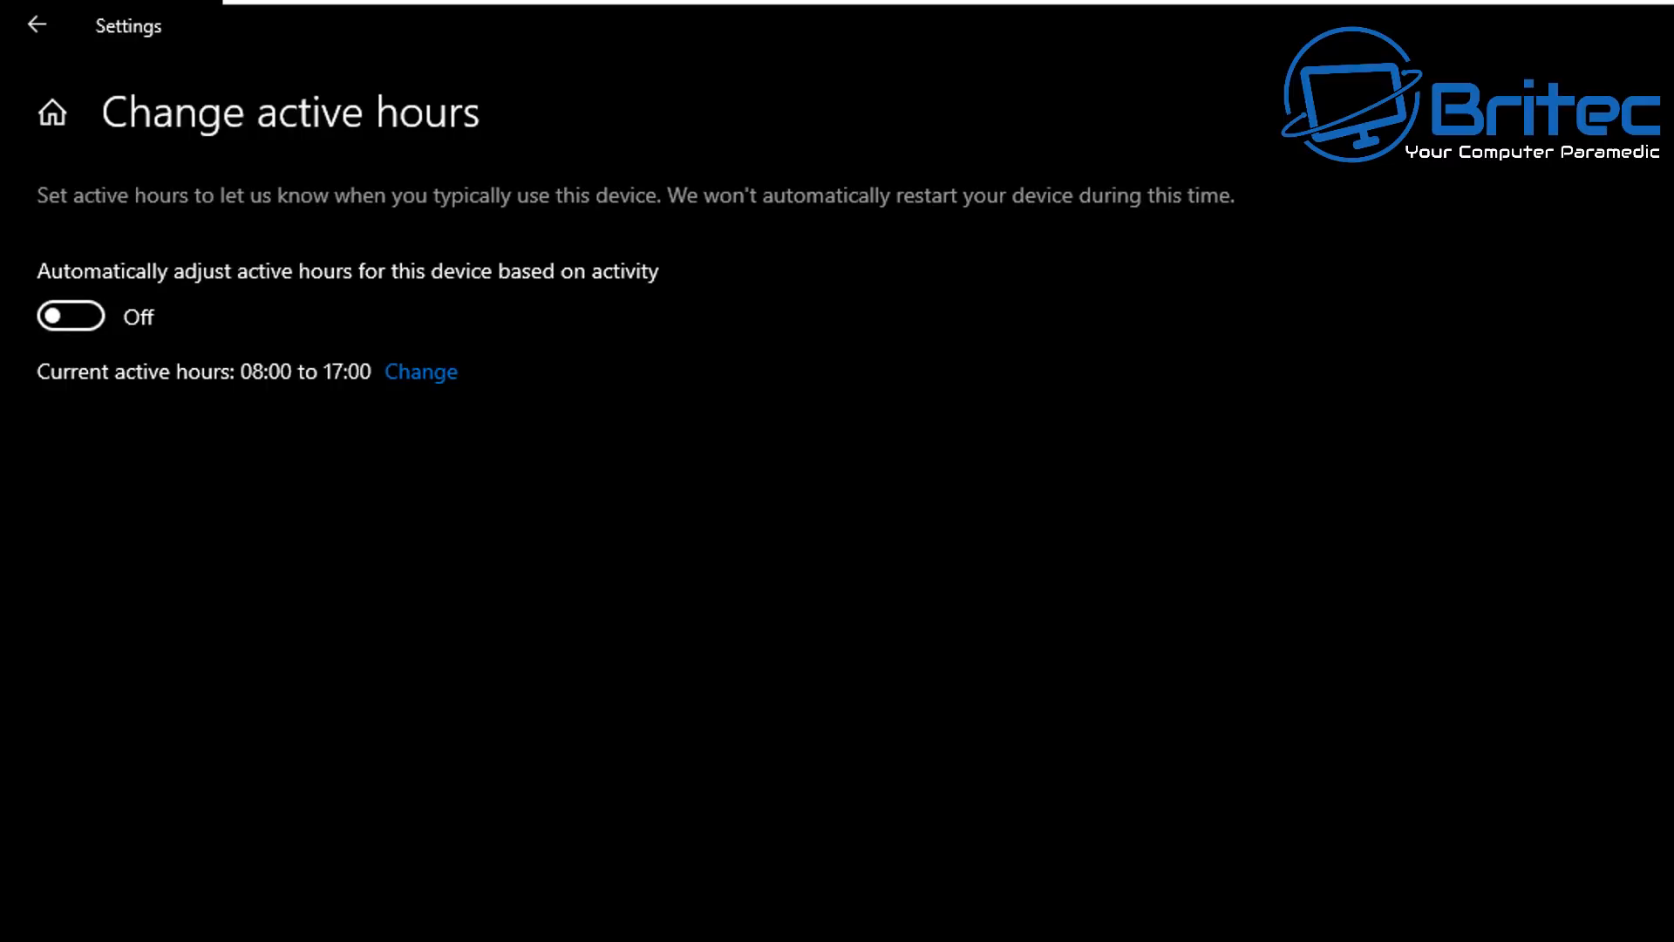
Switch automatic adjustment of active hours on and back off, and open the active hours for manual editing
click(71, 315)
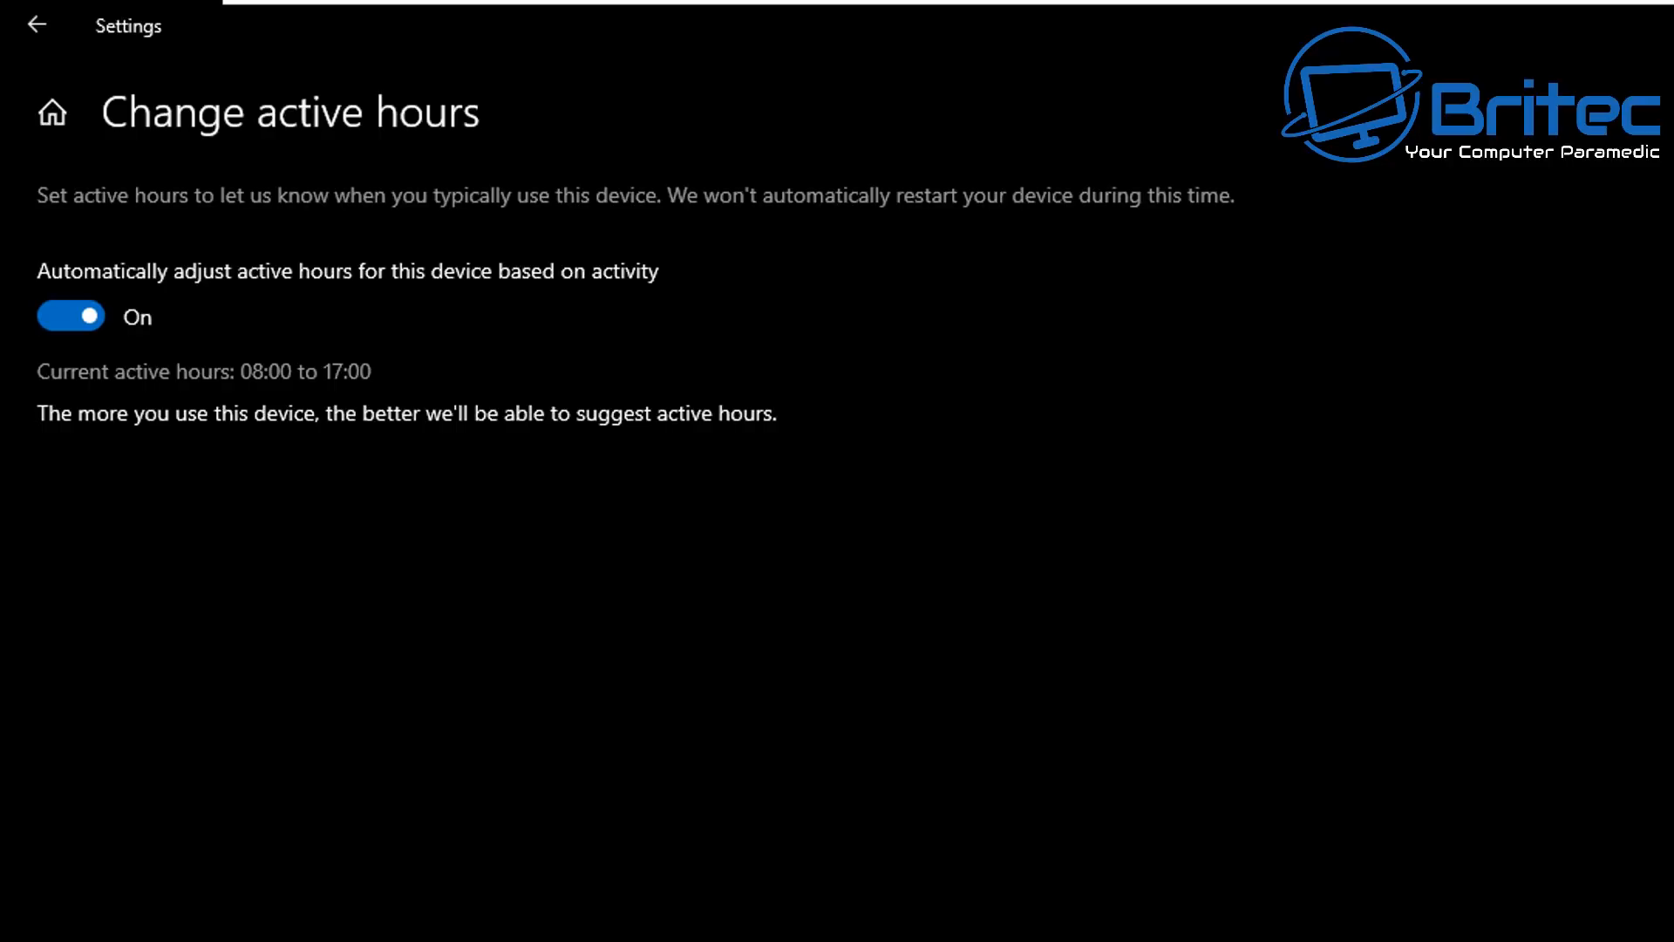
click(70, 315)
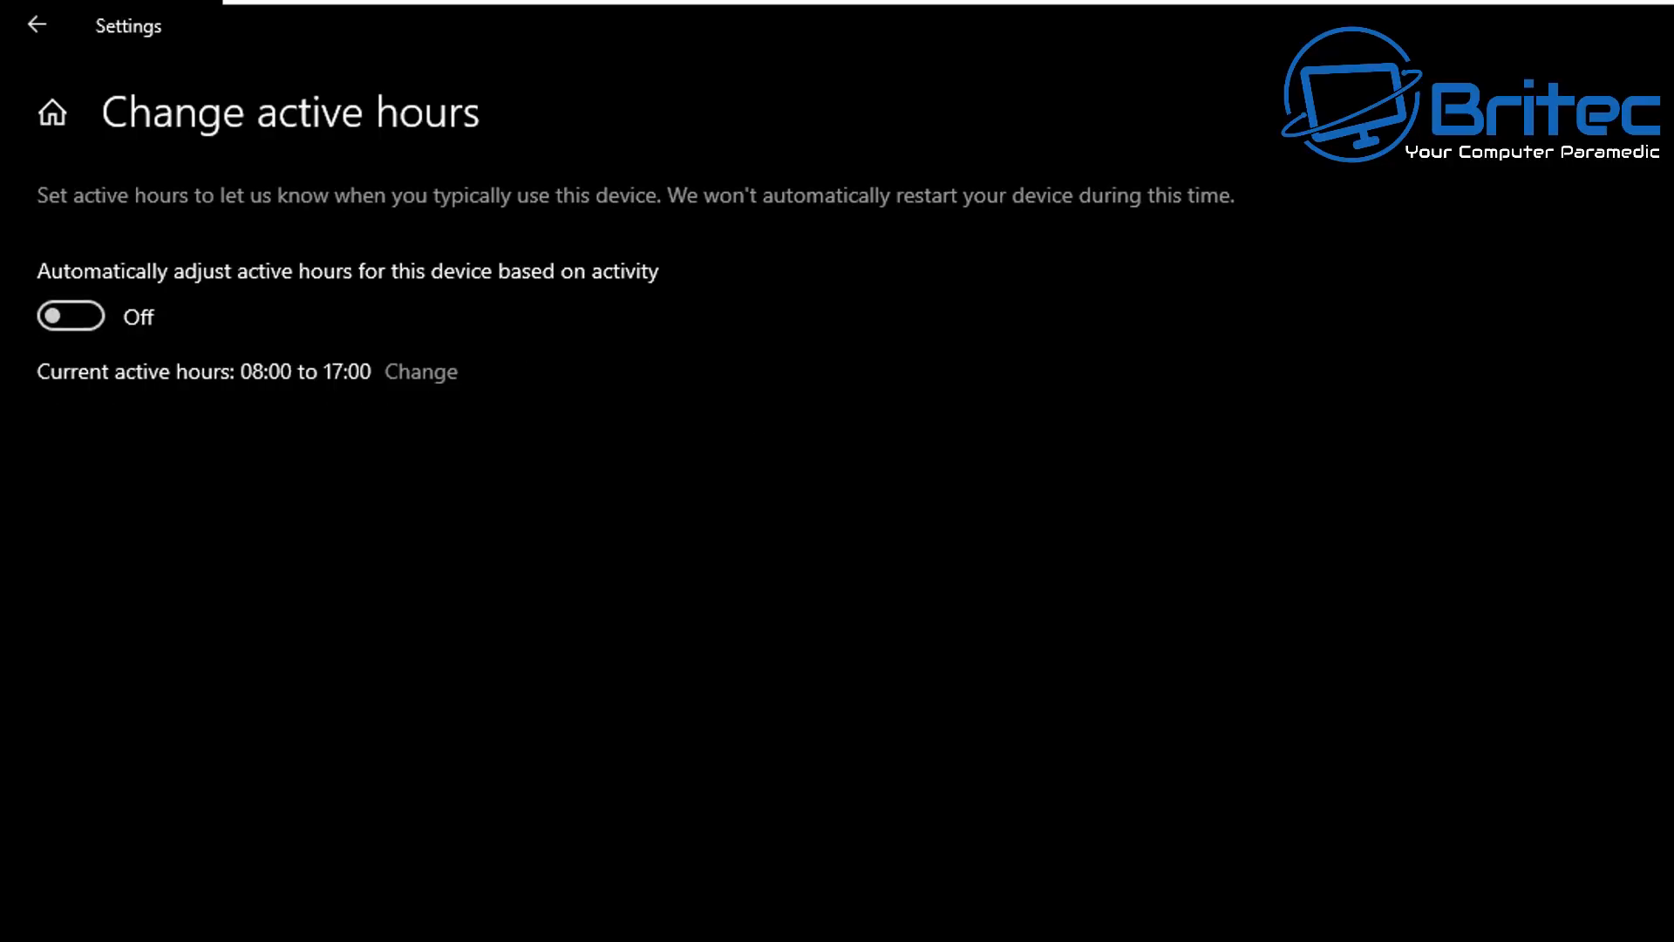
click(421, 373)
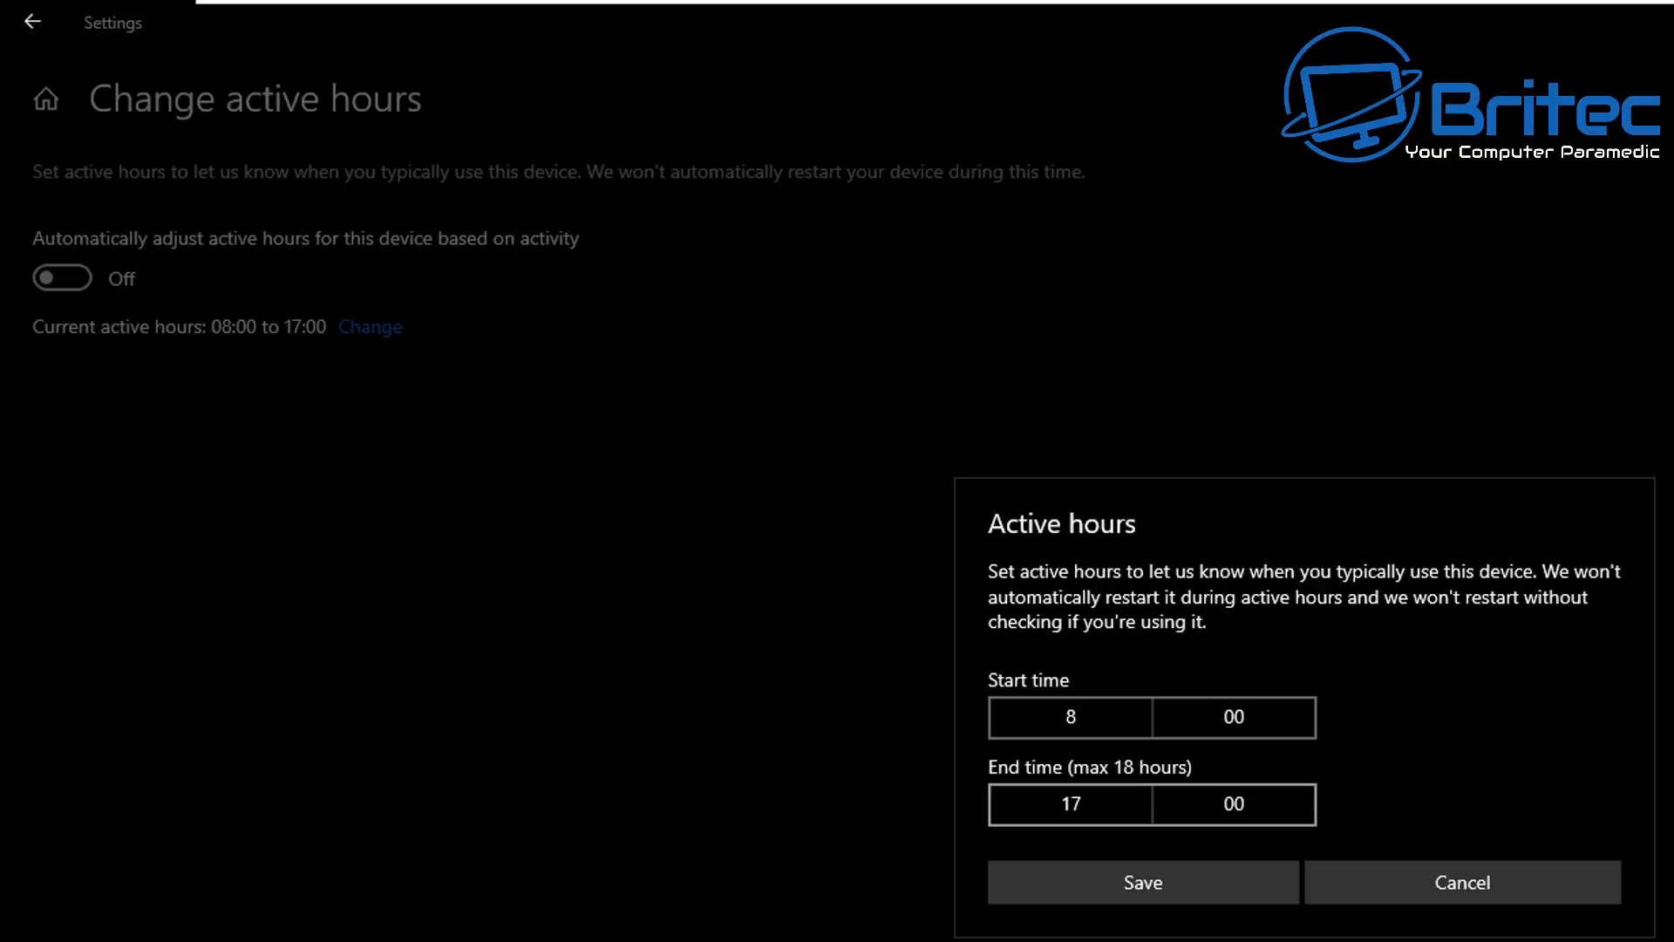
click(1071, 803)
scroll(1070, 912, down, 3)
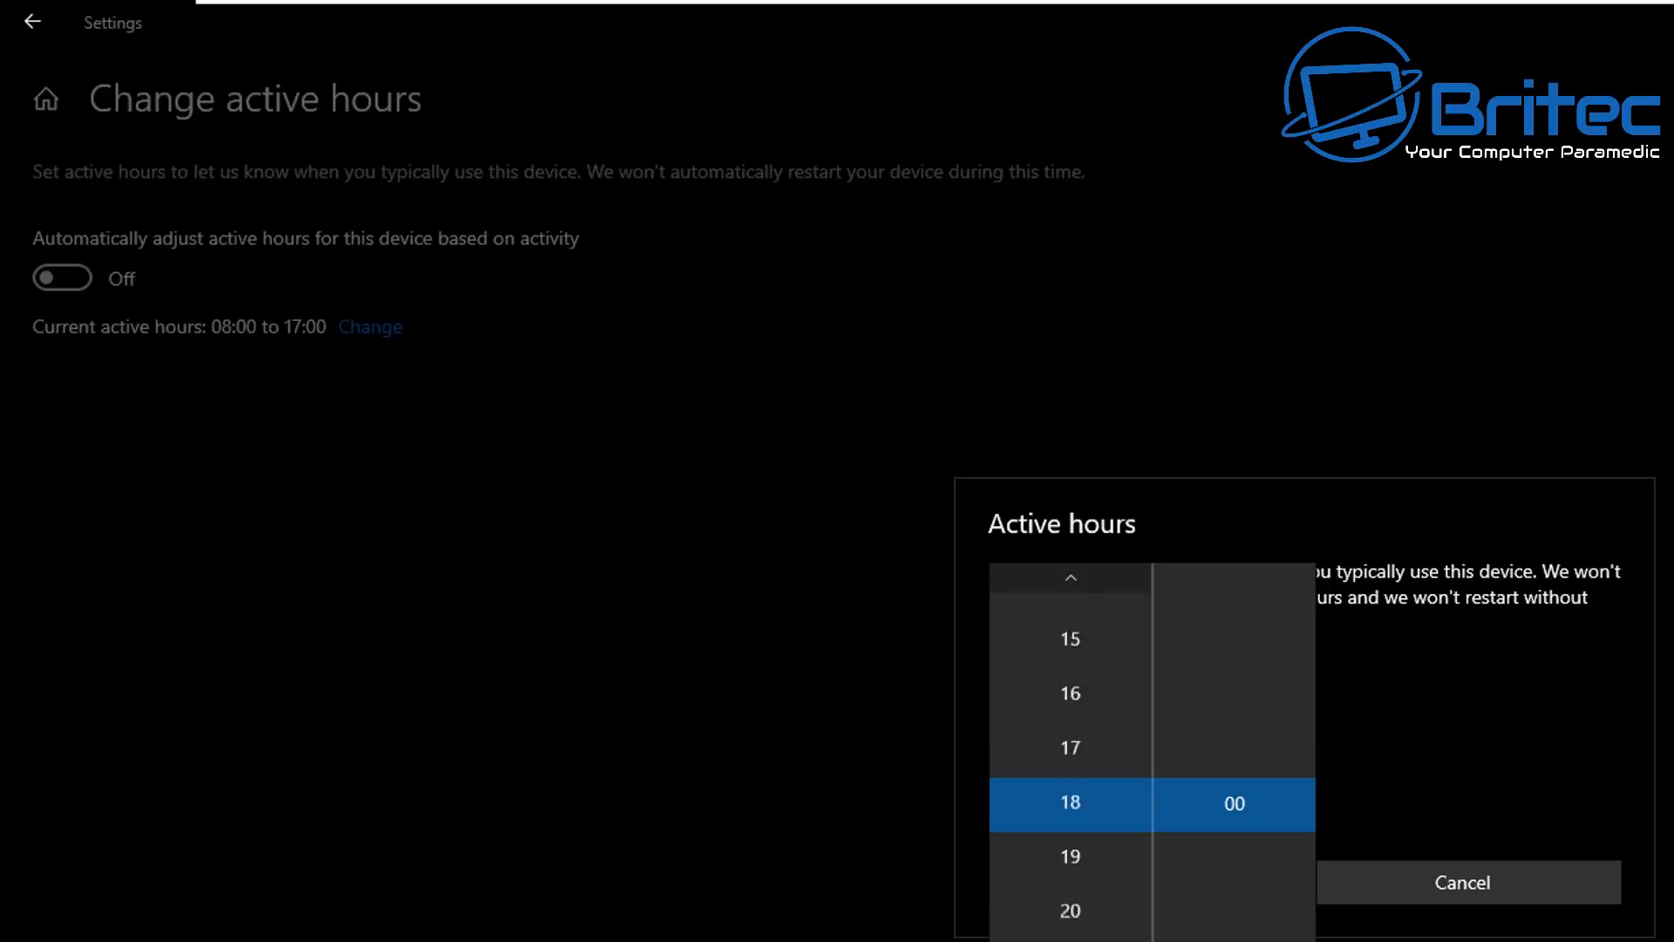
scroll(1071, 912, up, 12)
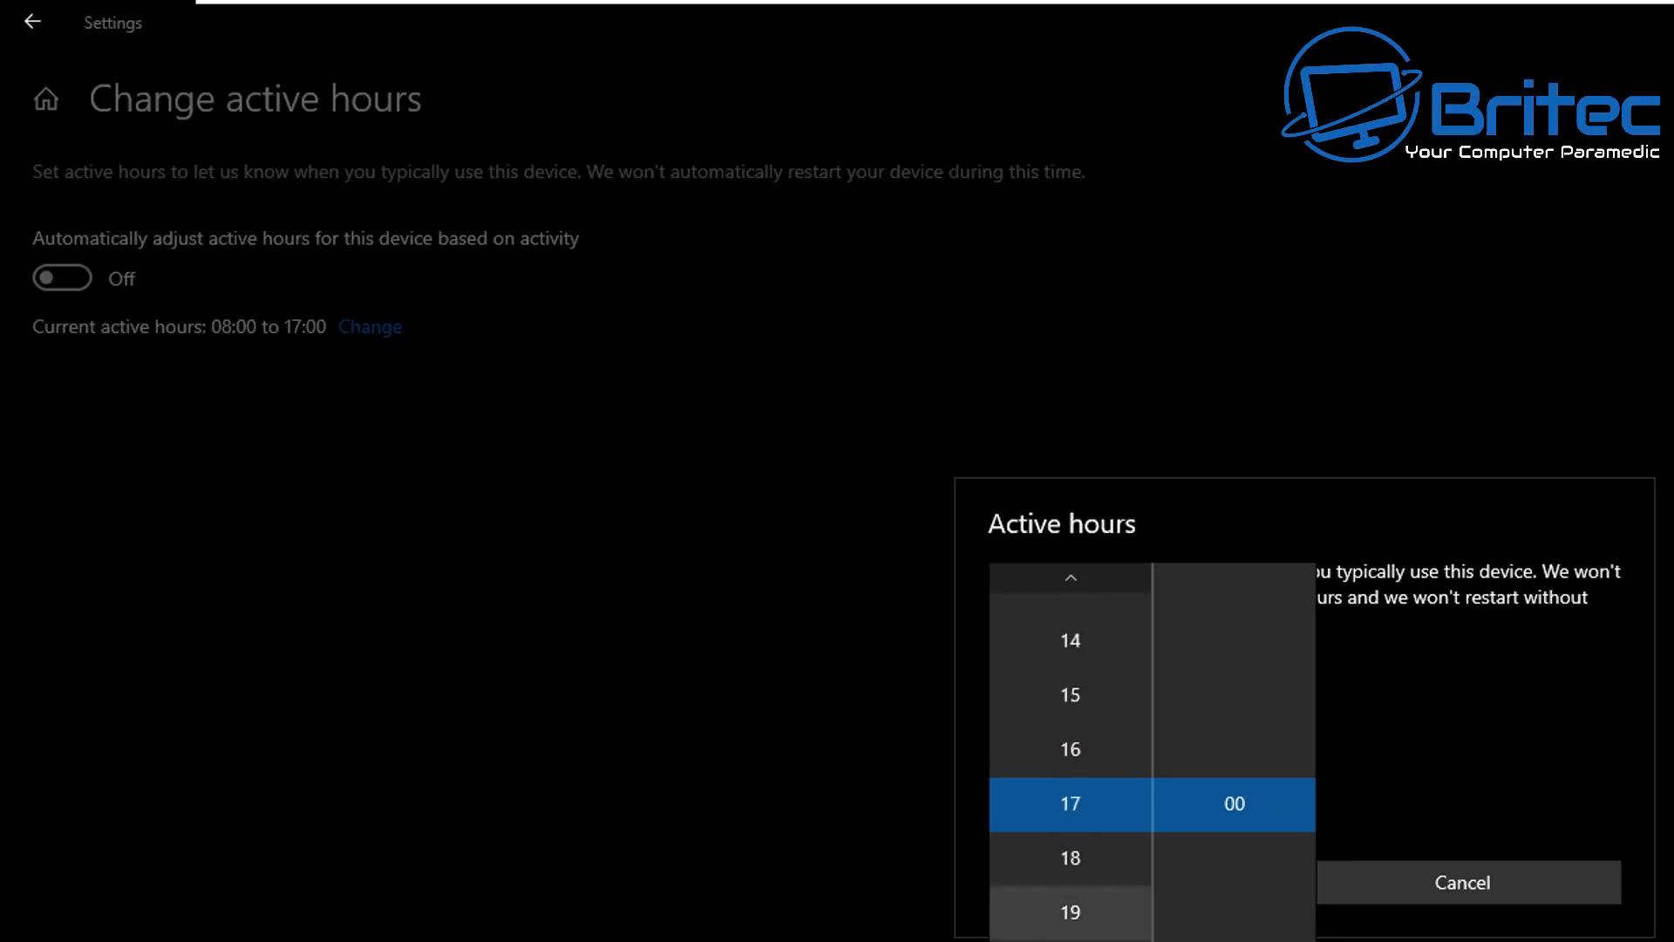
scroll(1071, 695, up, 4)
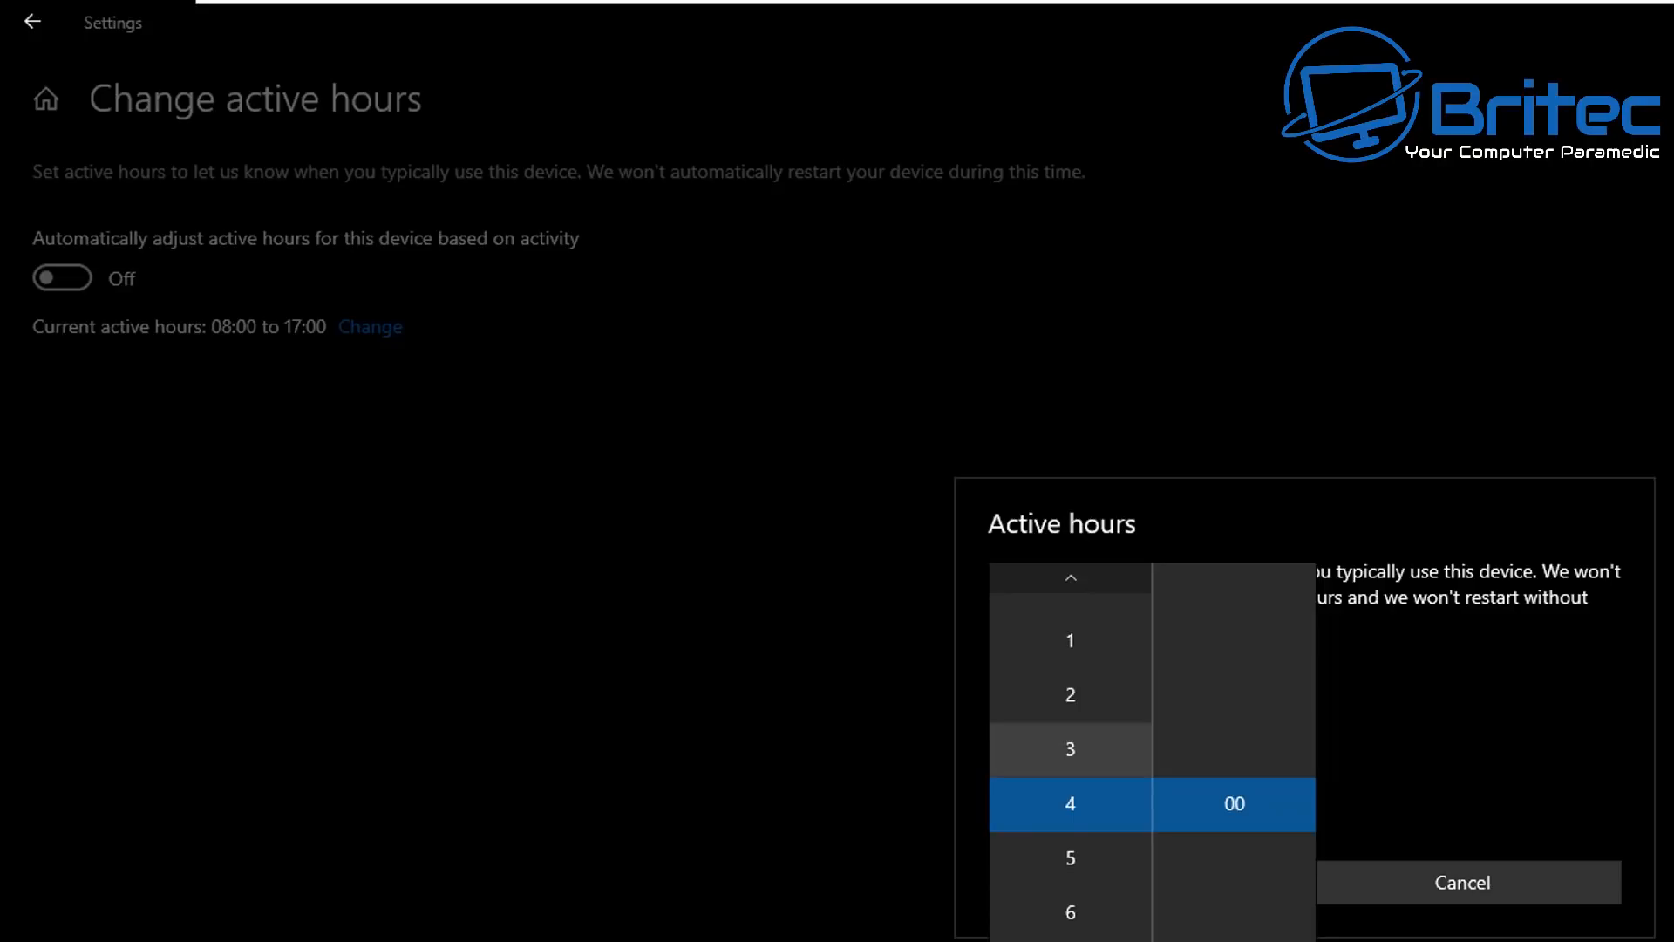
scroll(1071, 749, up, 1)
key(Escape)
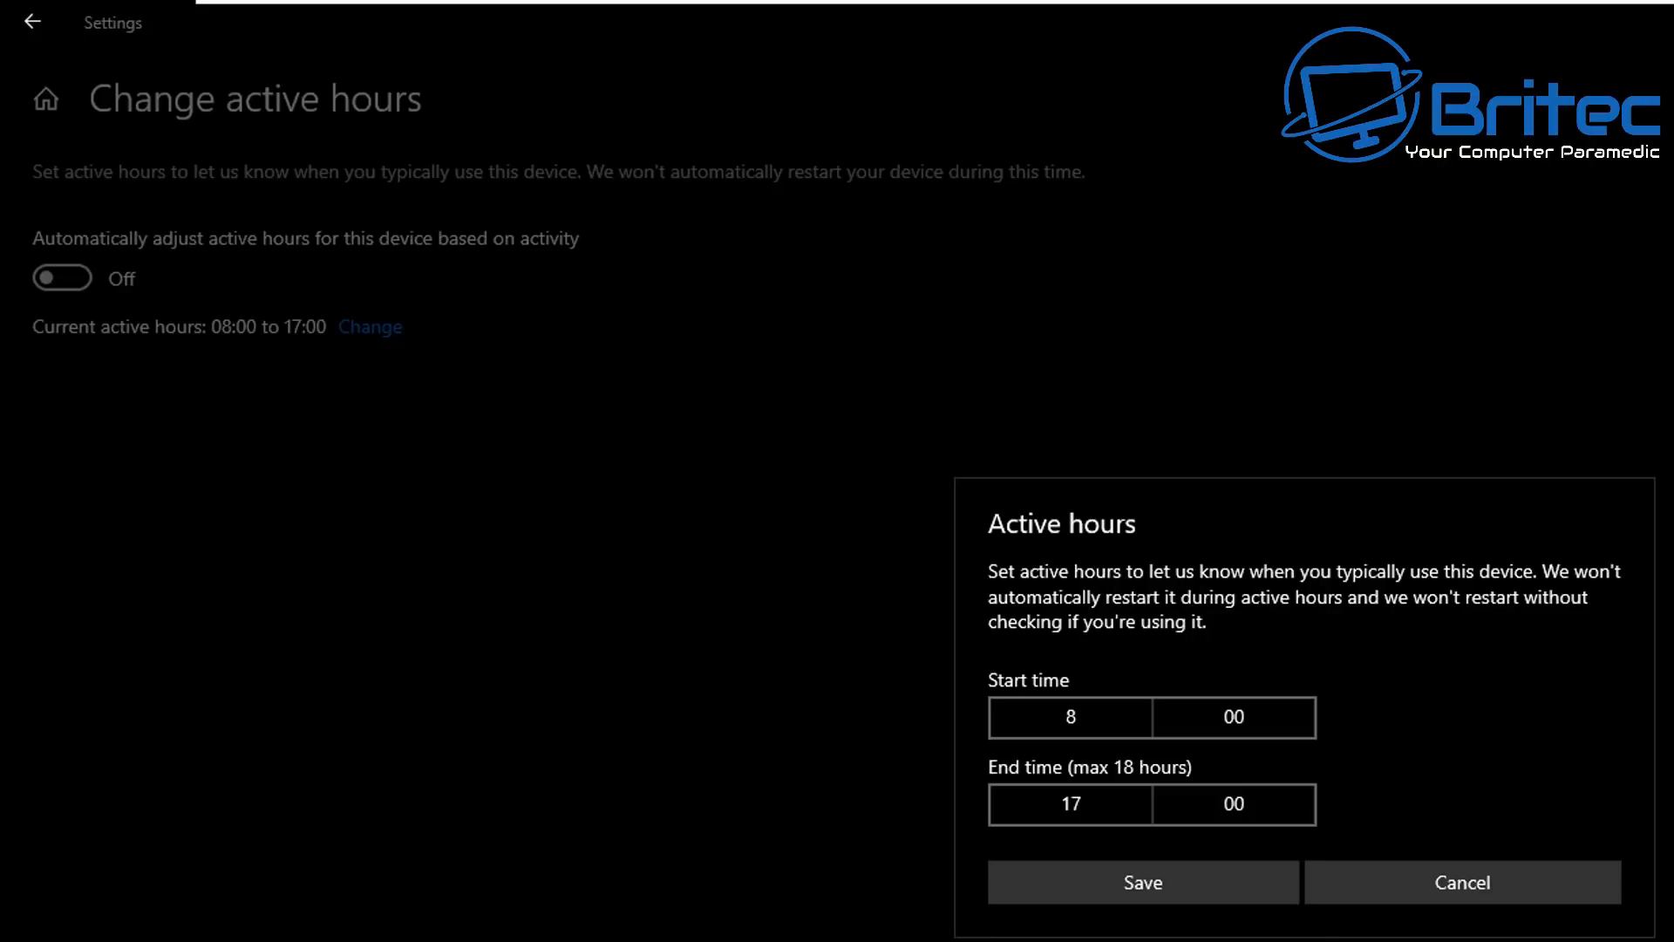
click(1143, 882)
Set the end time of the active hours to 1:00
click(1071, 803)
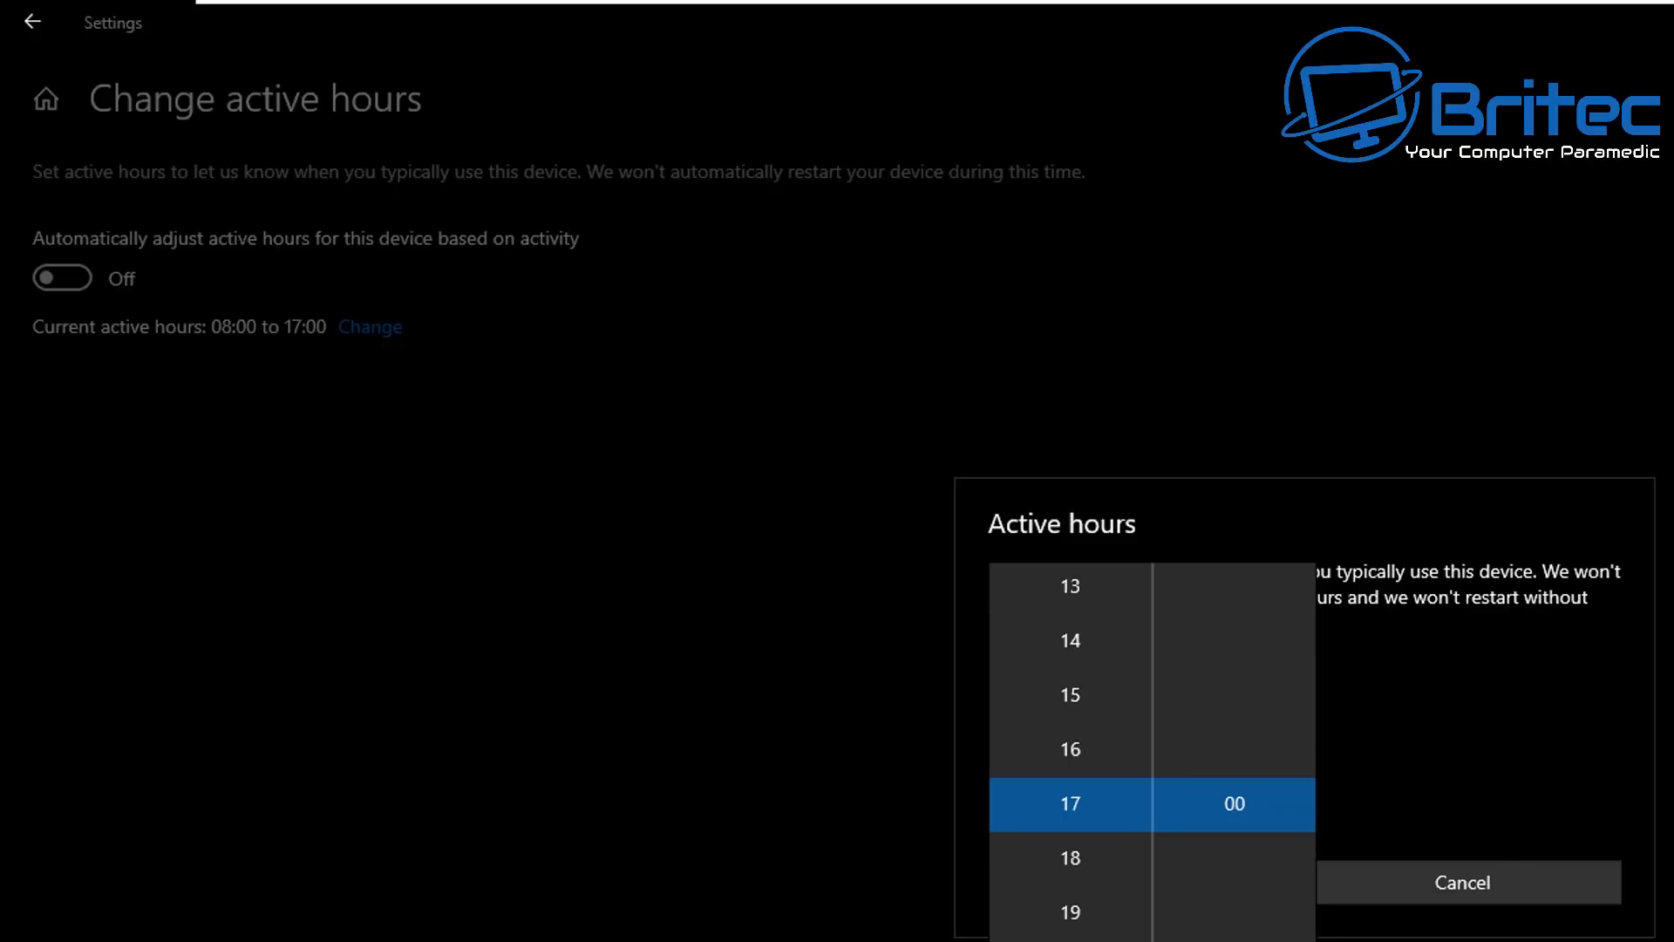
scroll(1071, 748, down, 10)
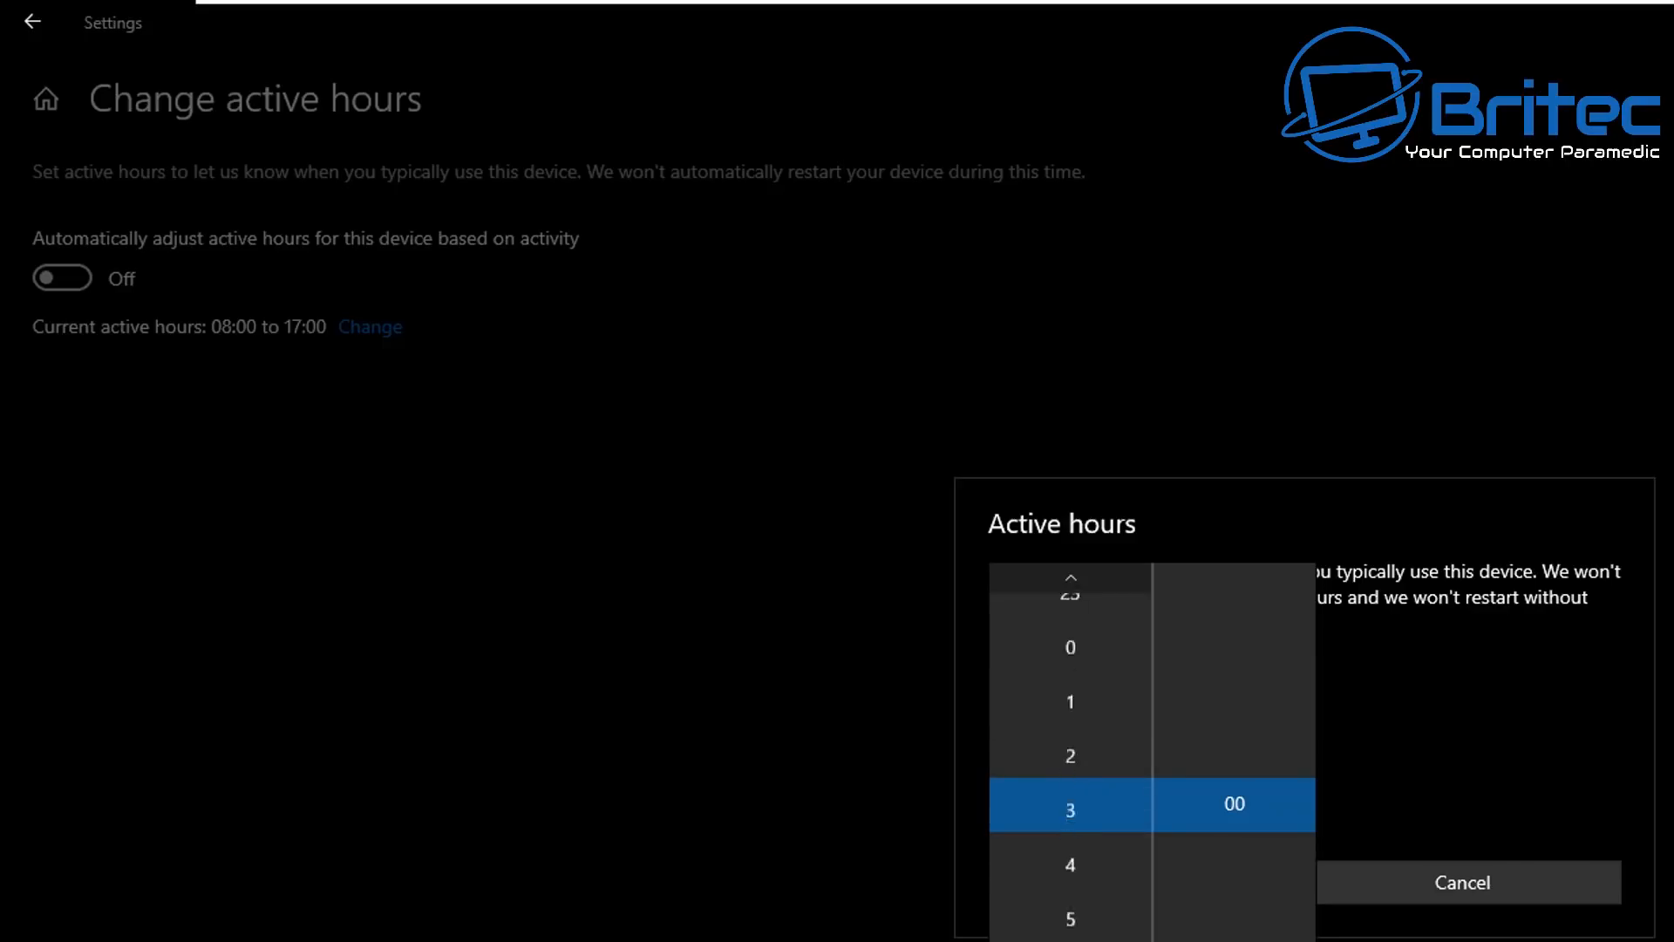
scroll(1071, 748, up, 2)
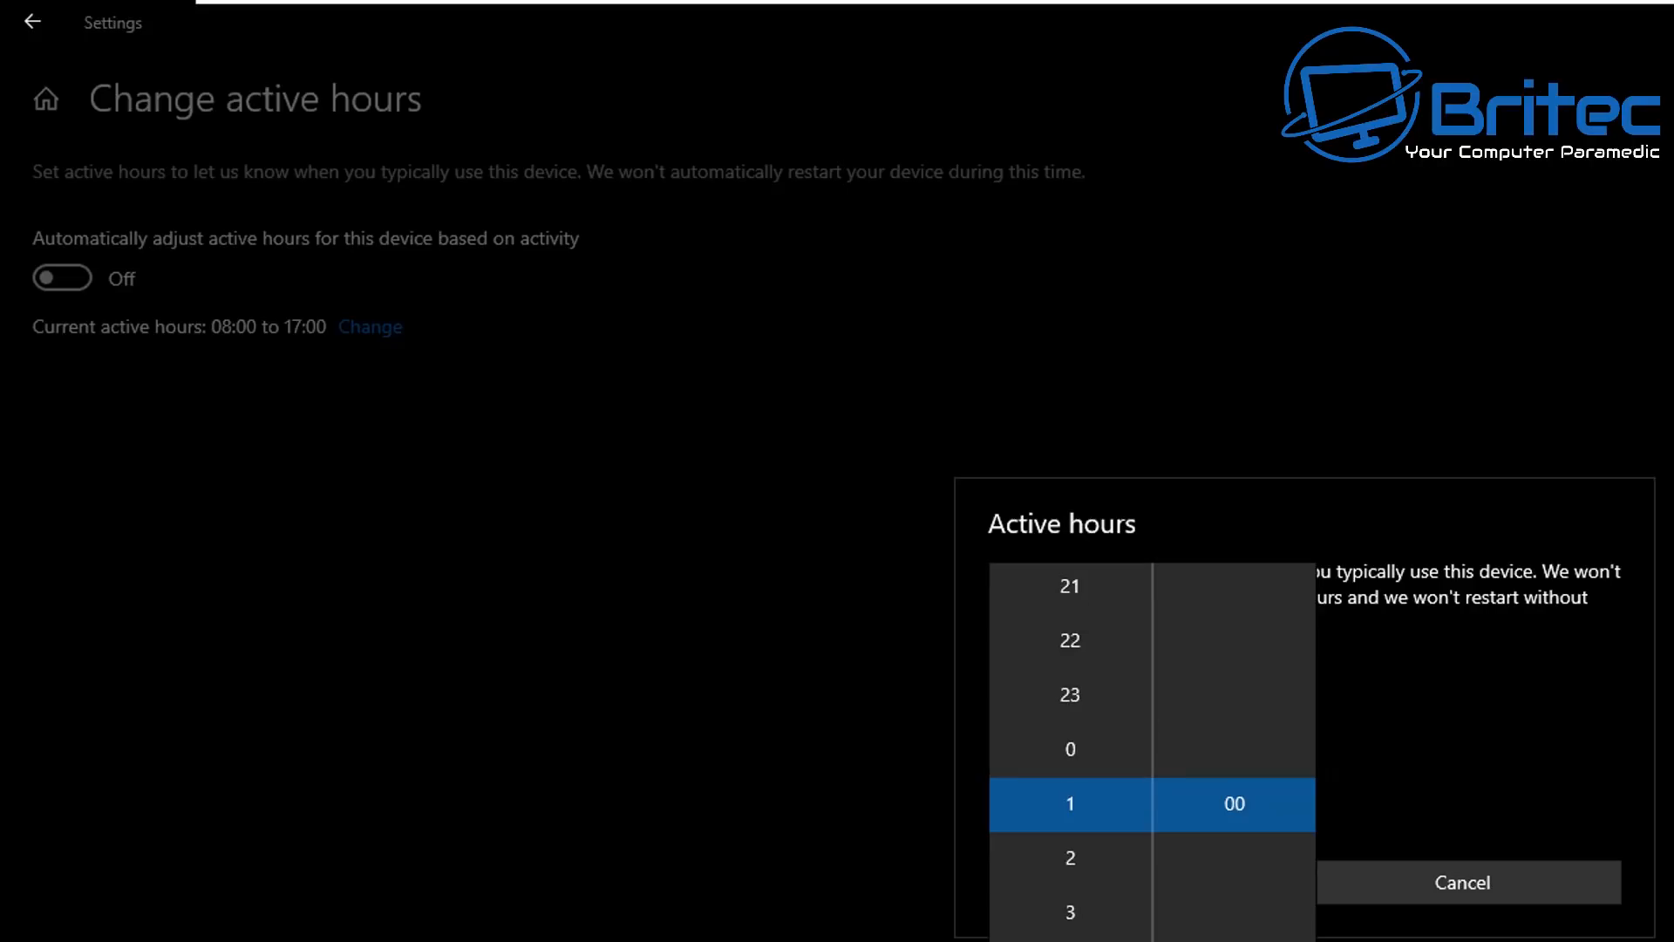
key(Return)
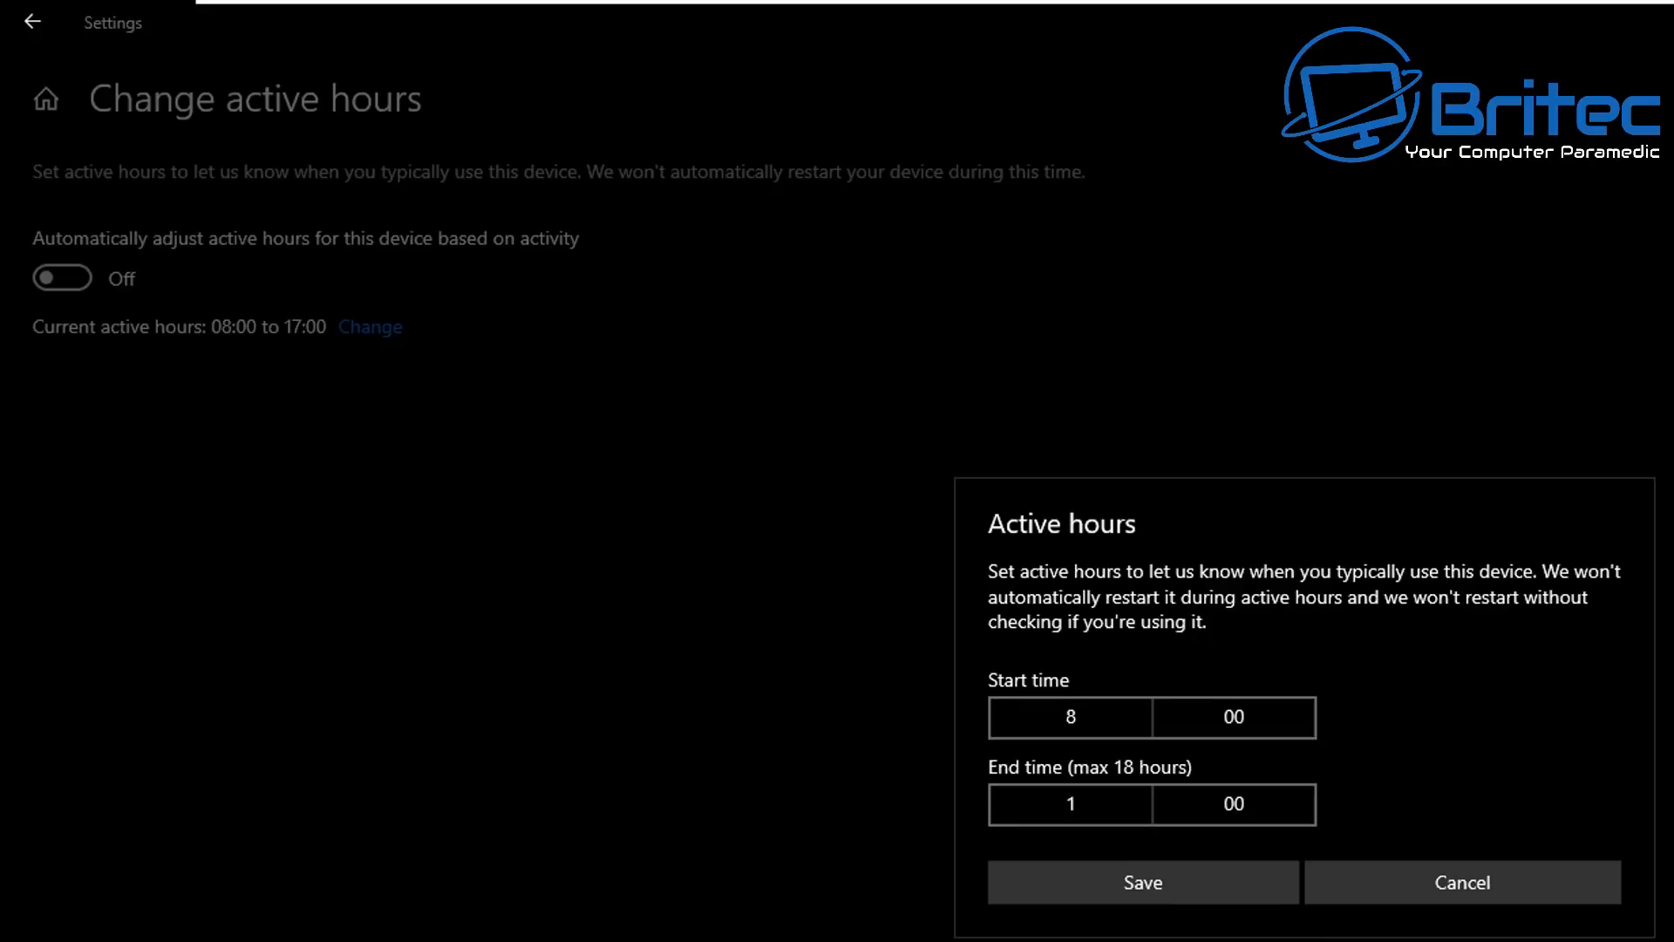
Change the end time of the active hours to 2:00
click(1071, 803)
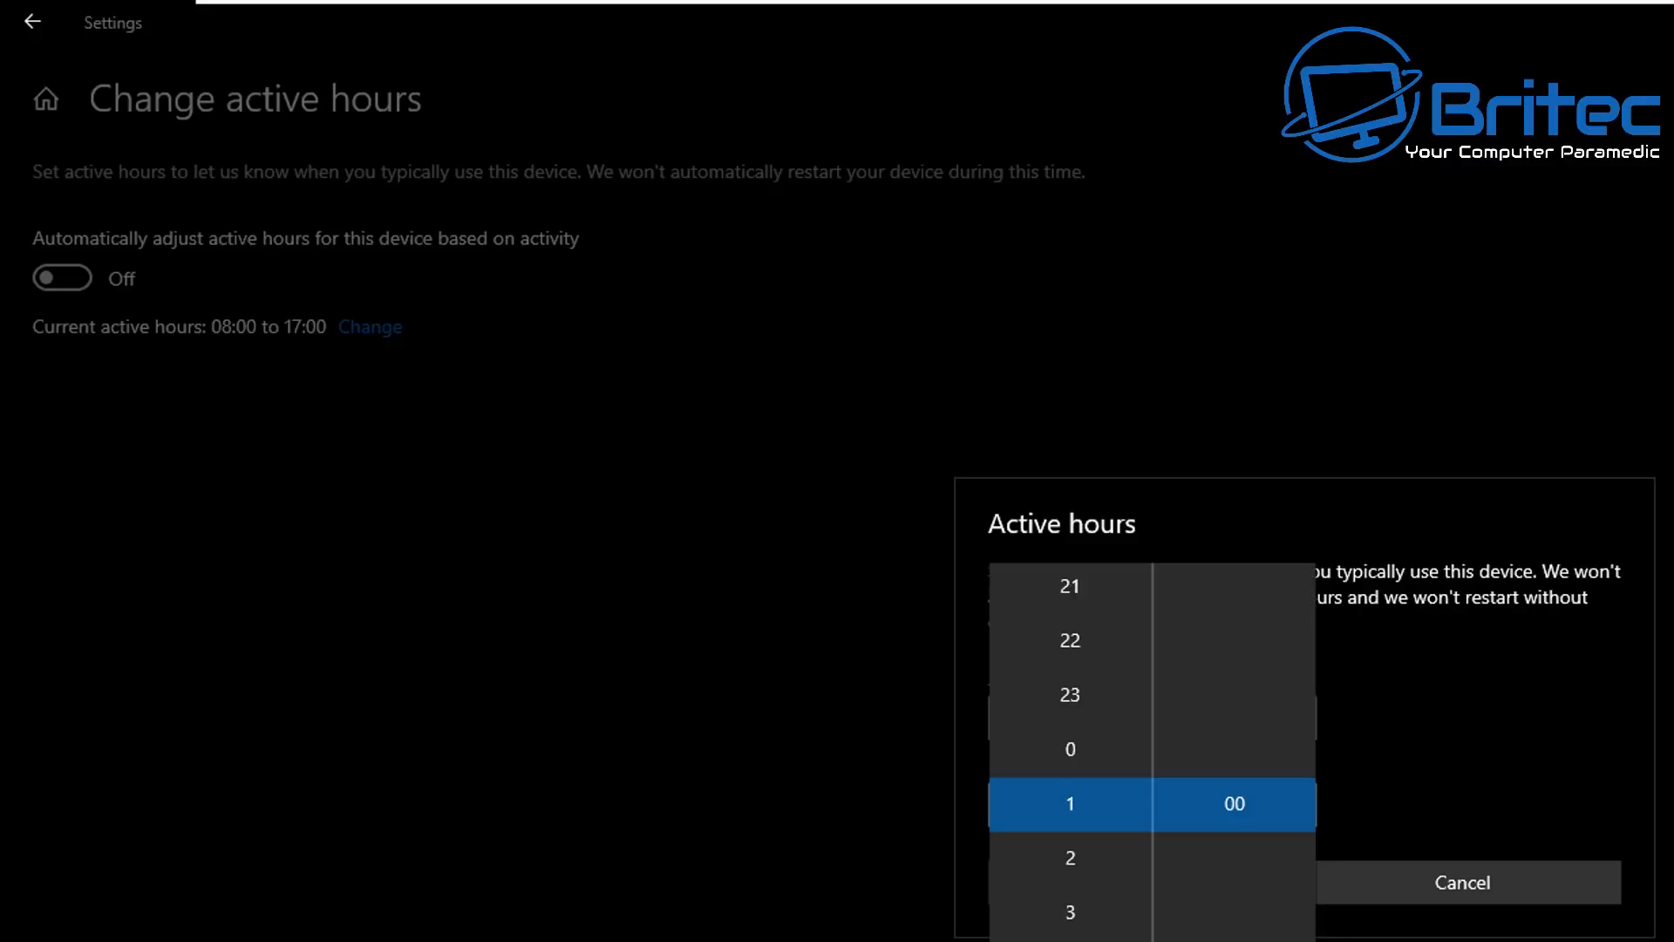
click(1071, 857)
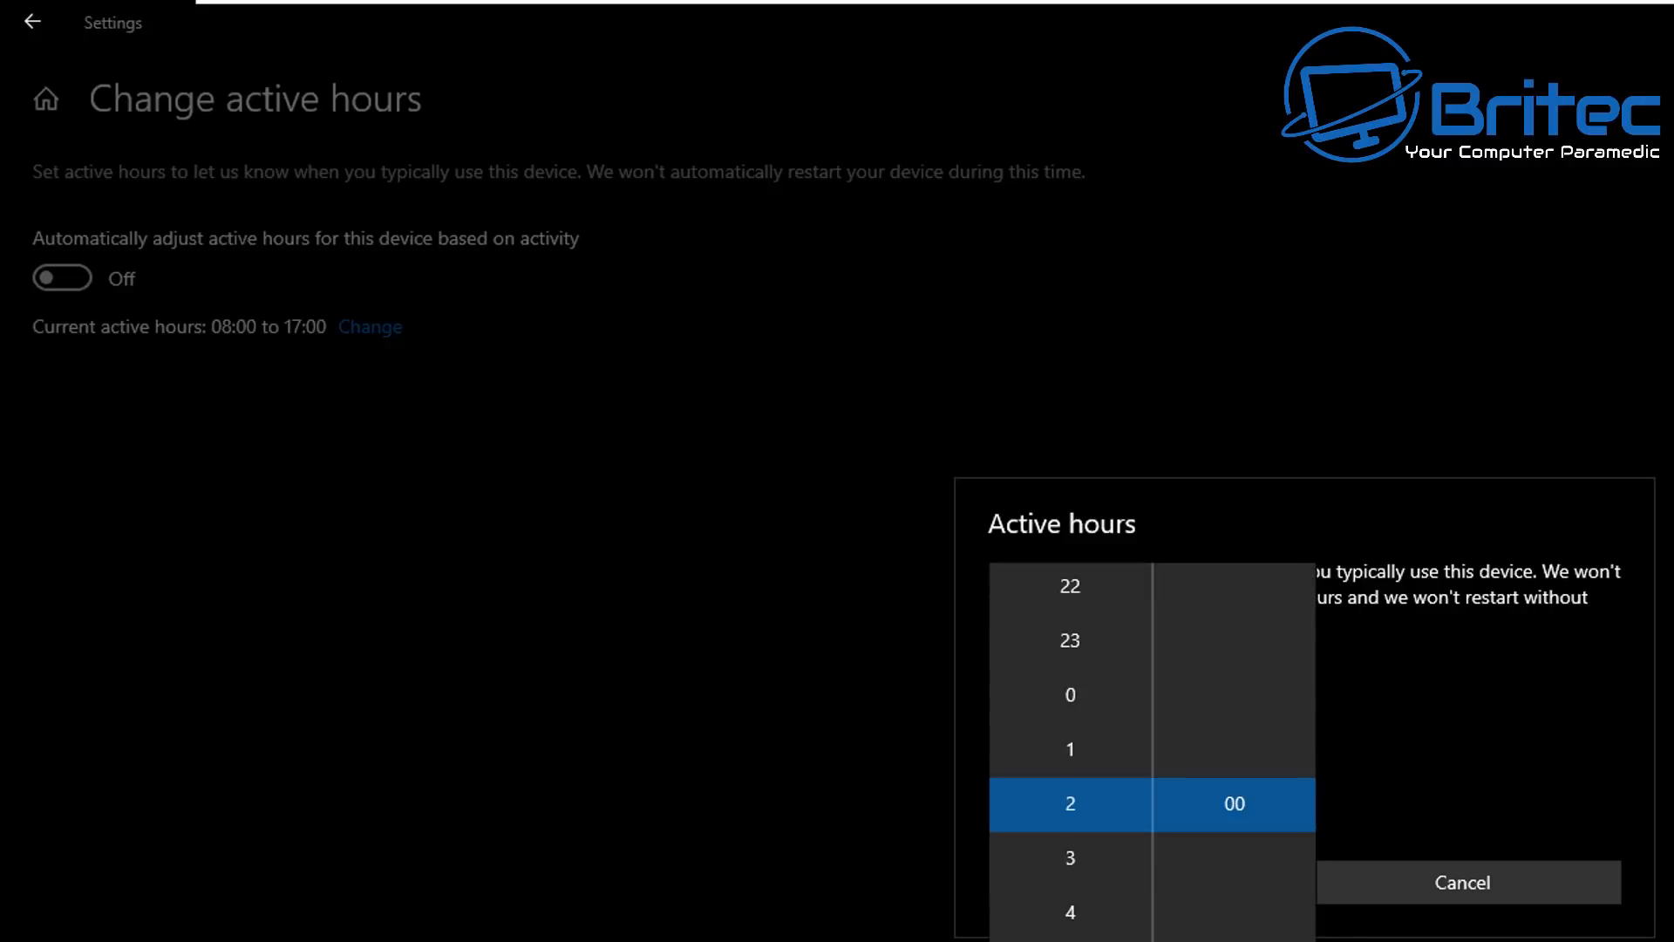
key(Return)
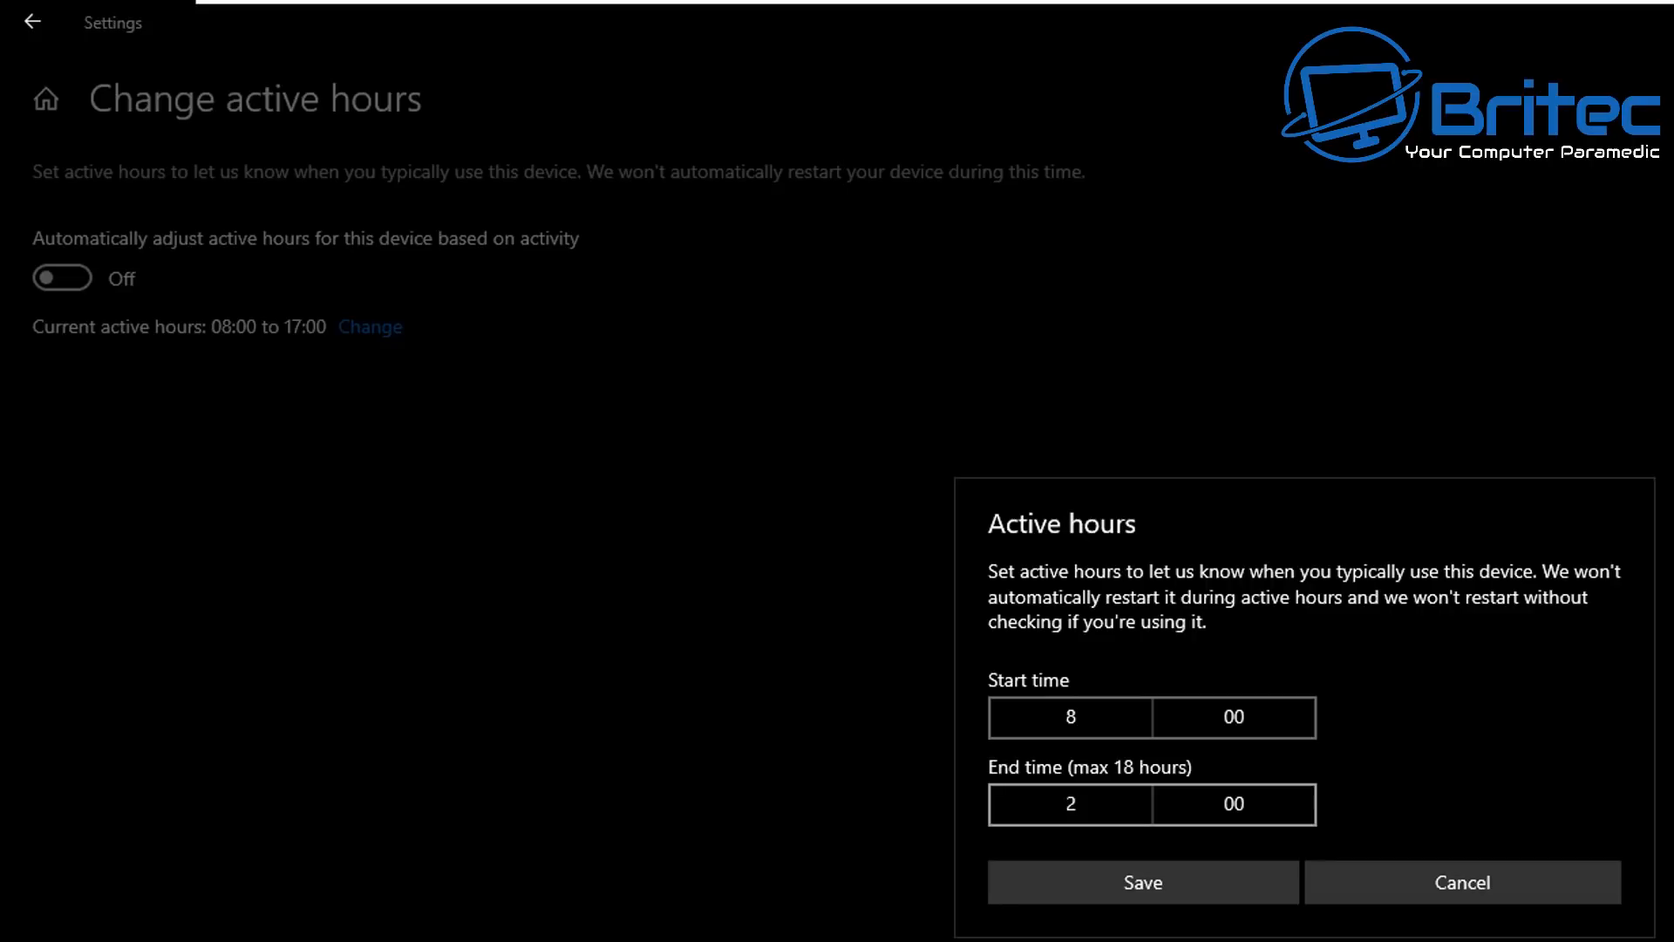
click(1070, 803)
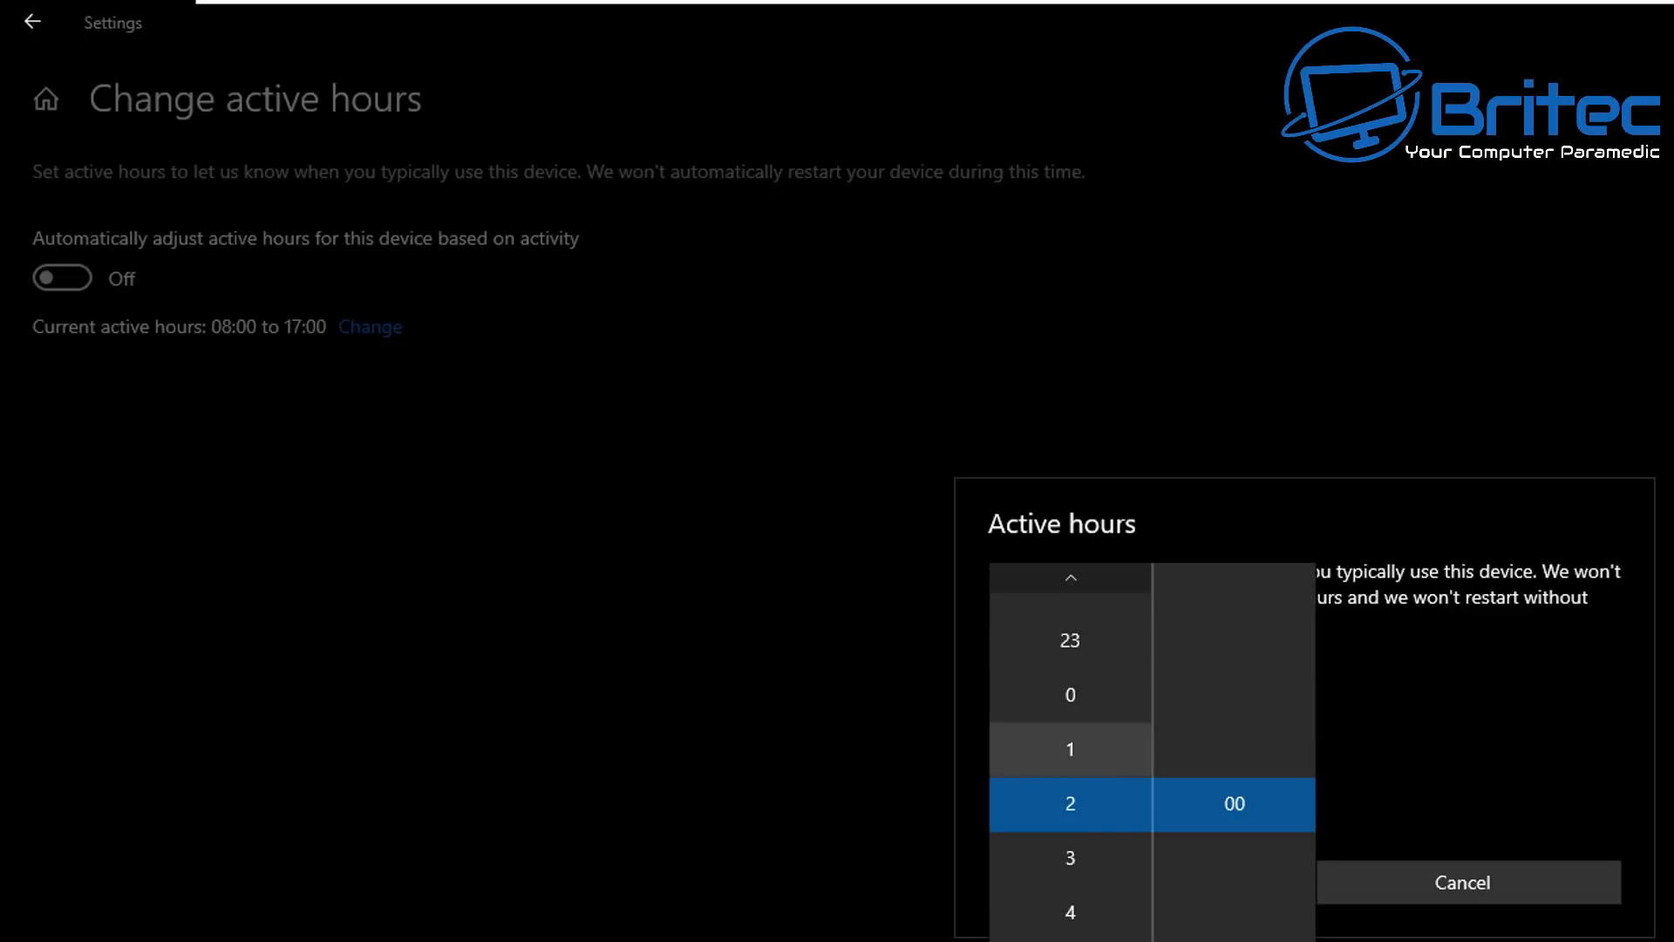
click(1071, 749)
key(Escape)
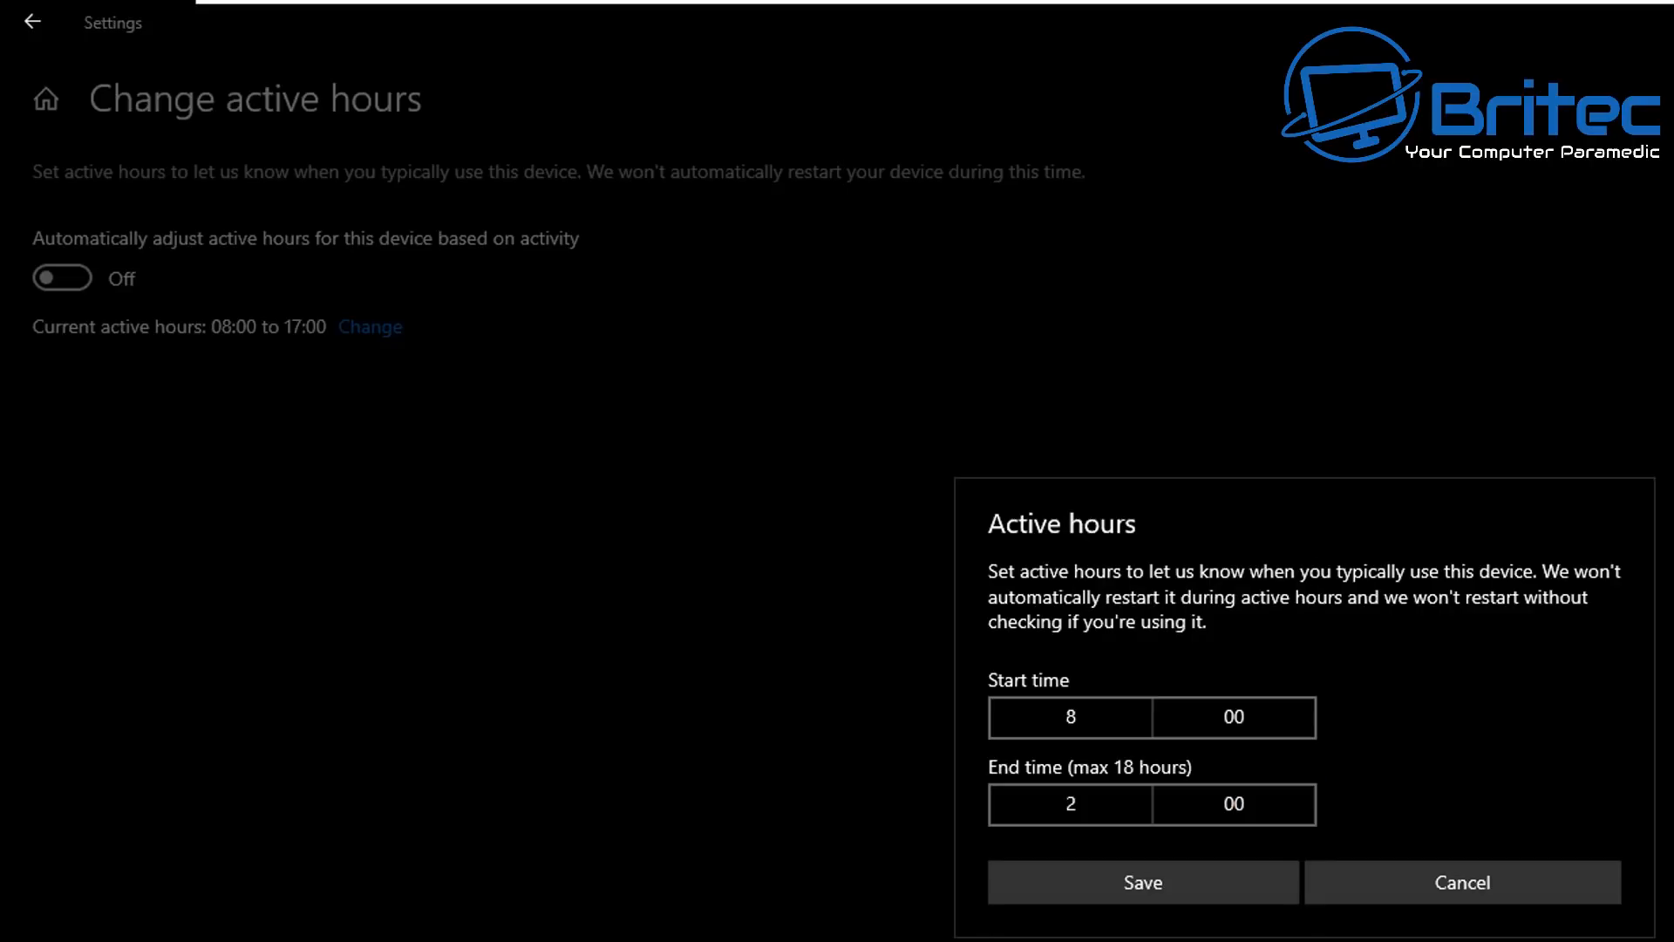
Set the active hours' end time back to 1:00 and save the active hours
click(1070, 803)
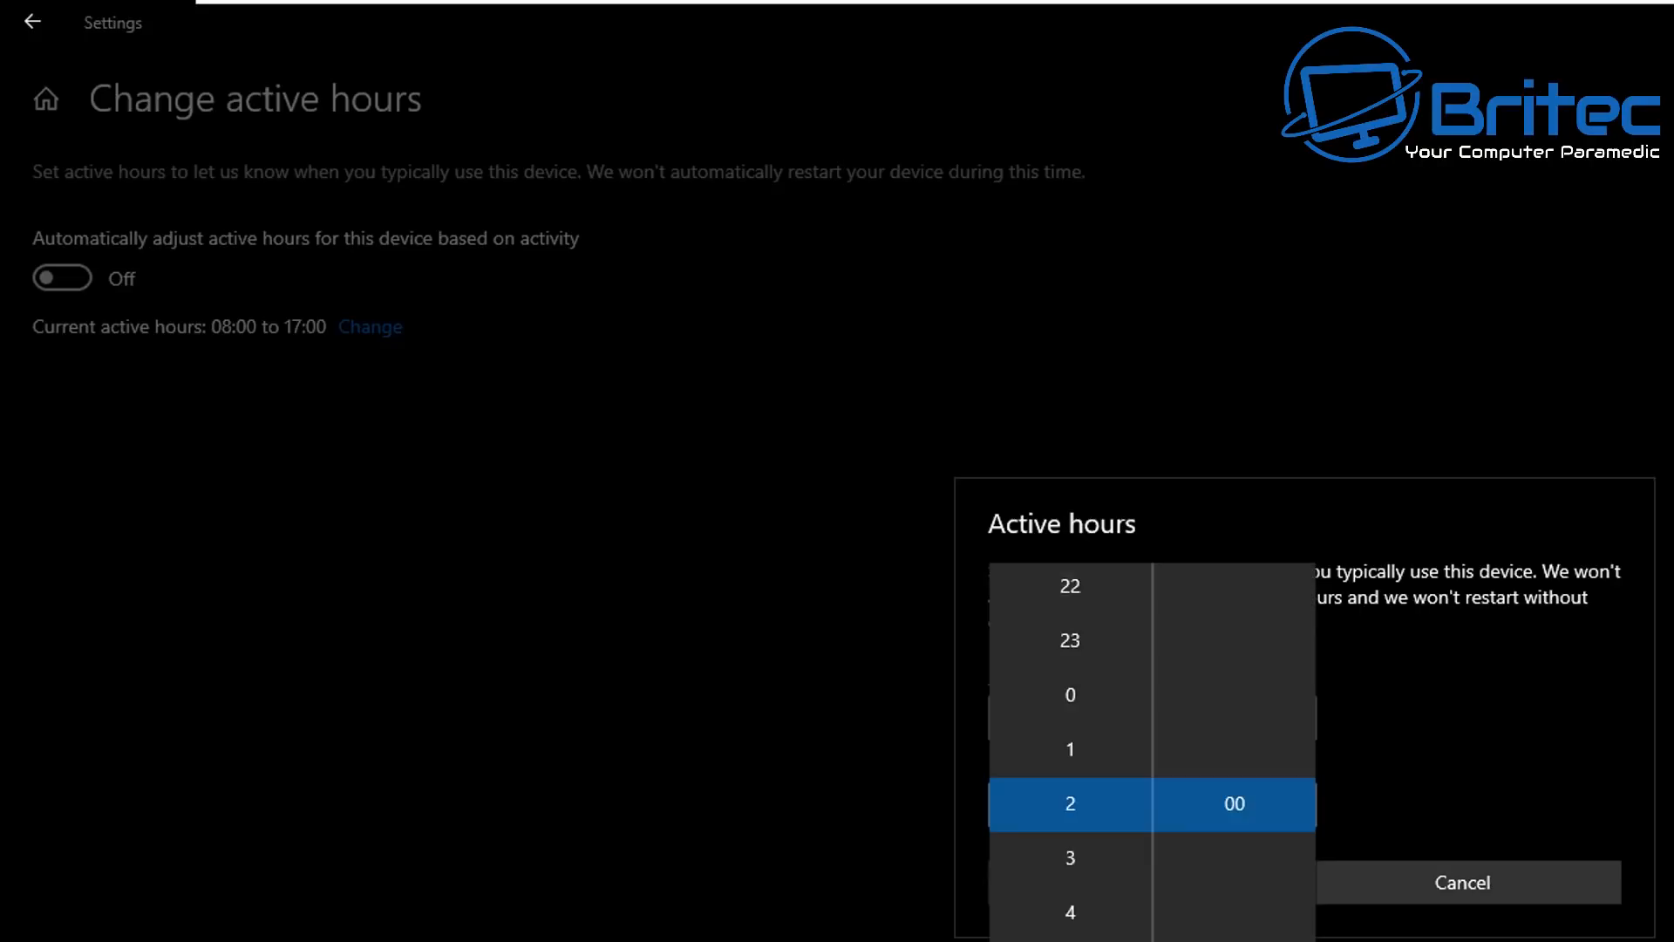
click(1070, 749)
key(Return)
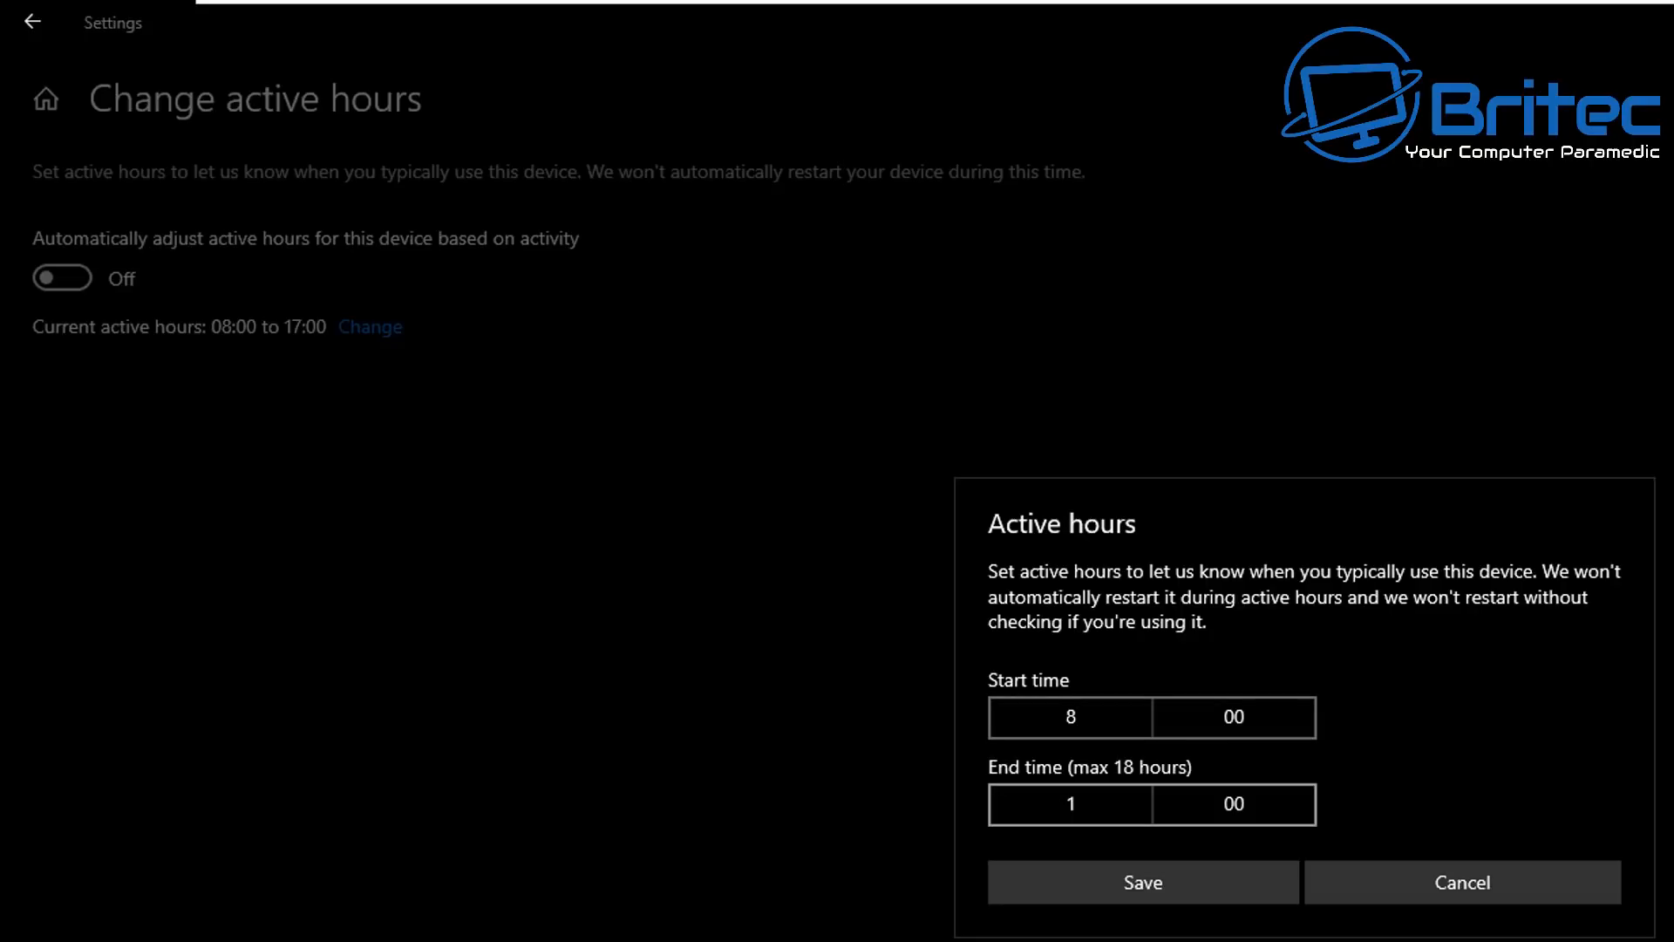
click(1143, 882)
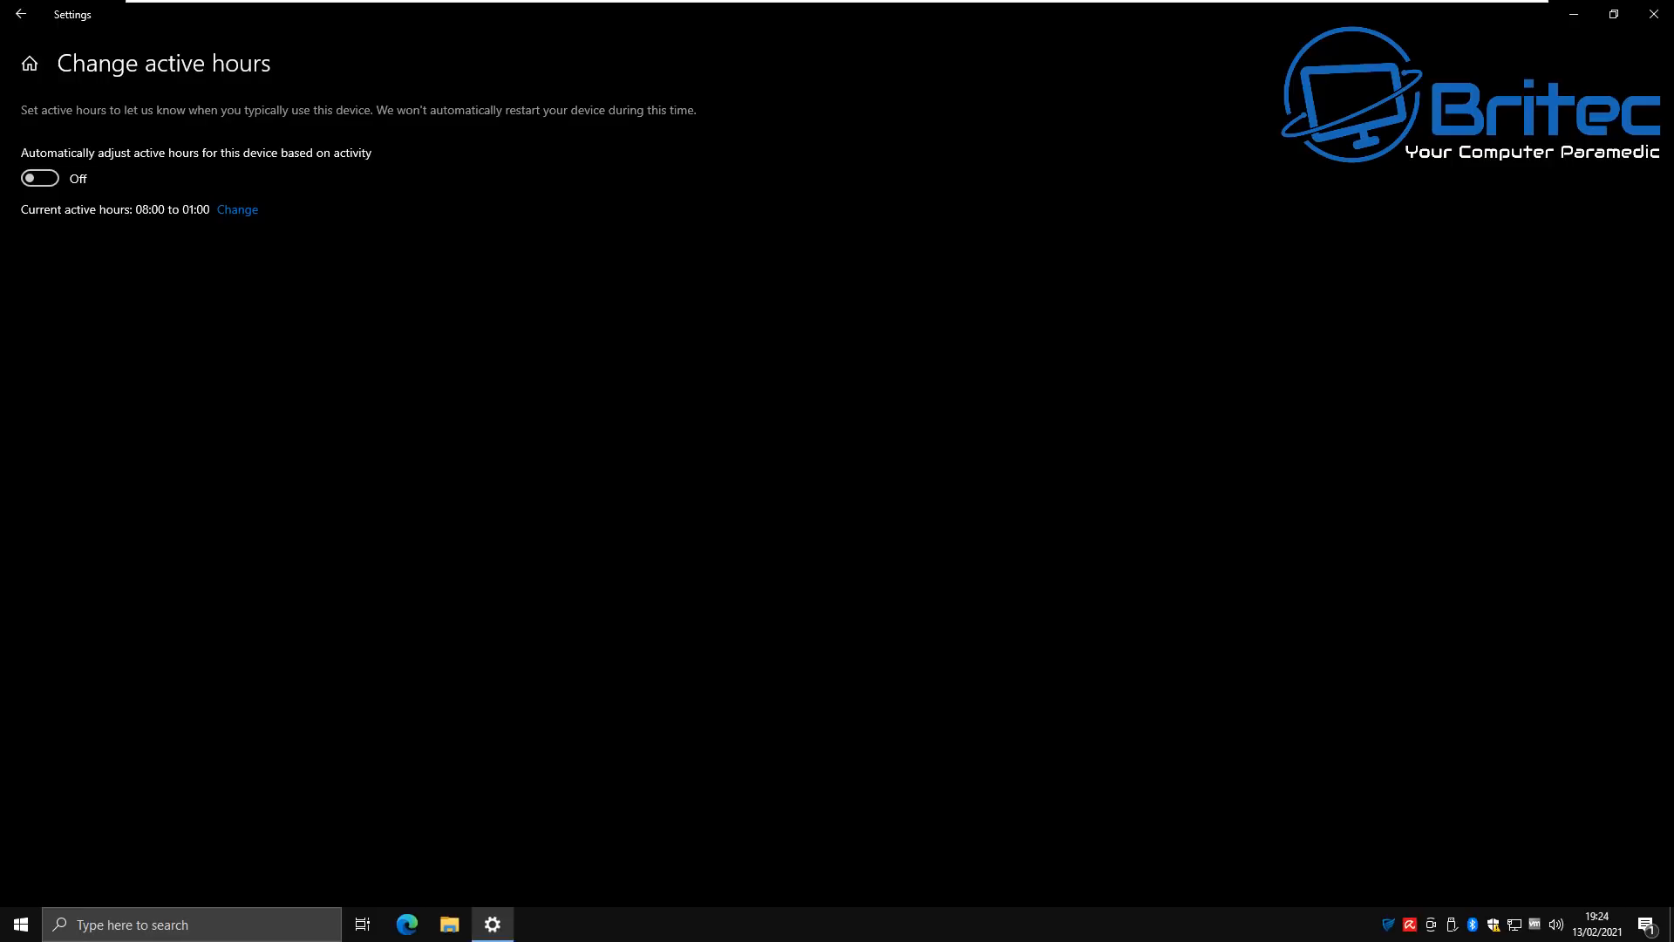
Switch automatic adjustment of active hours on and off again, and close the Settings window
click(40, 178)
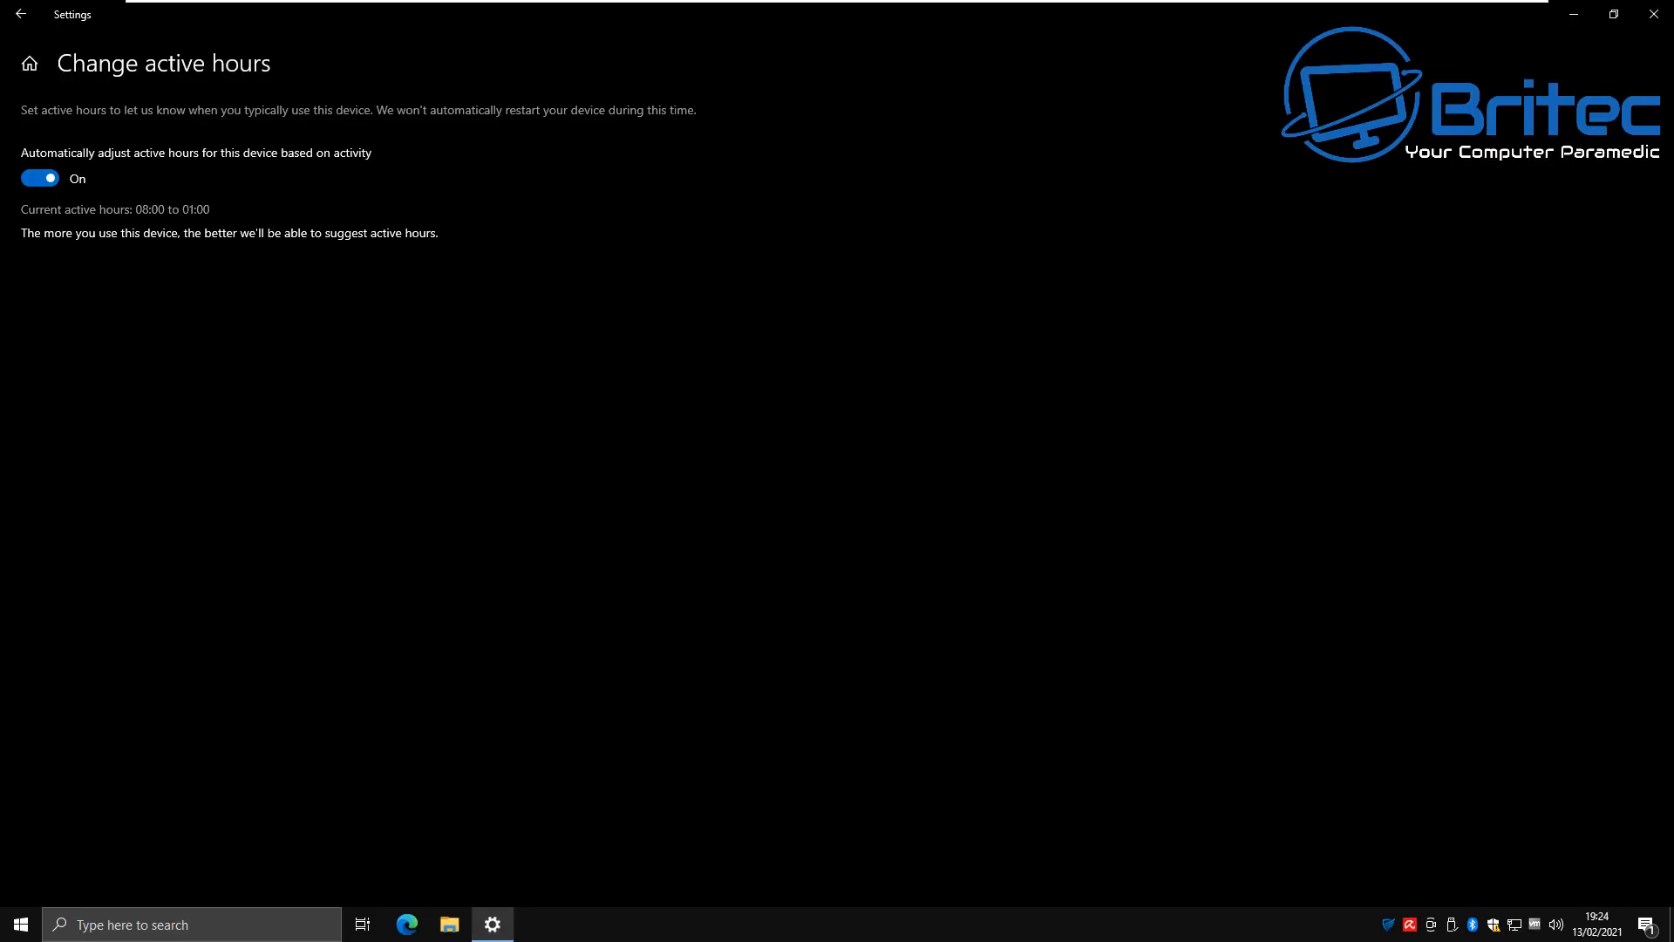
click(40, 178)
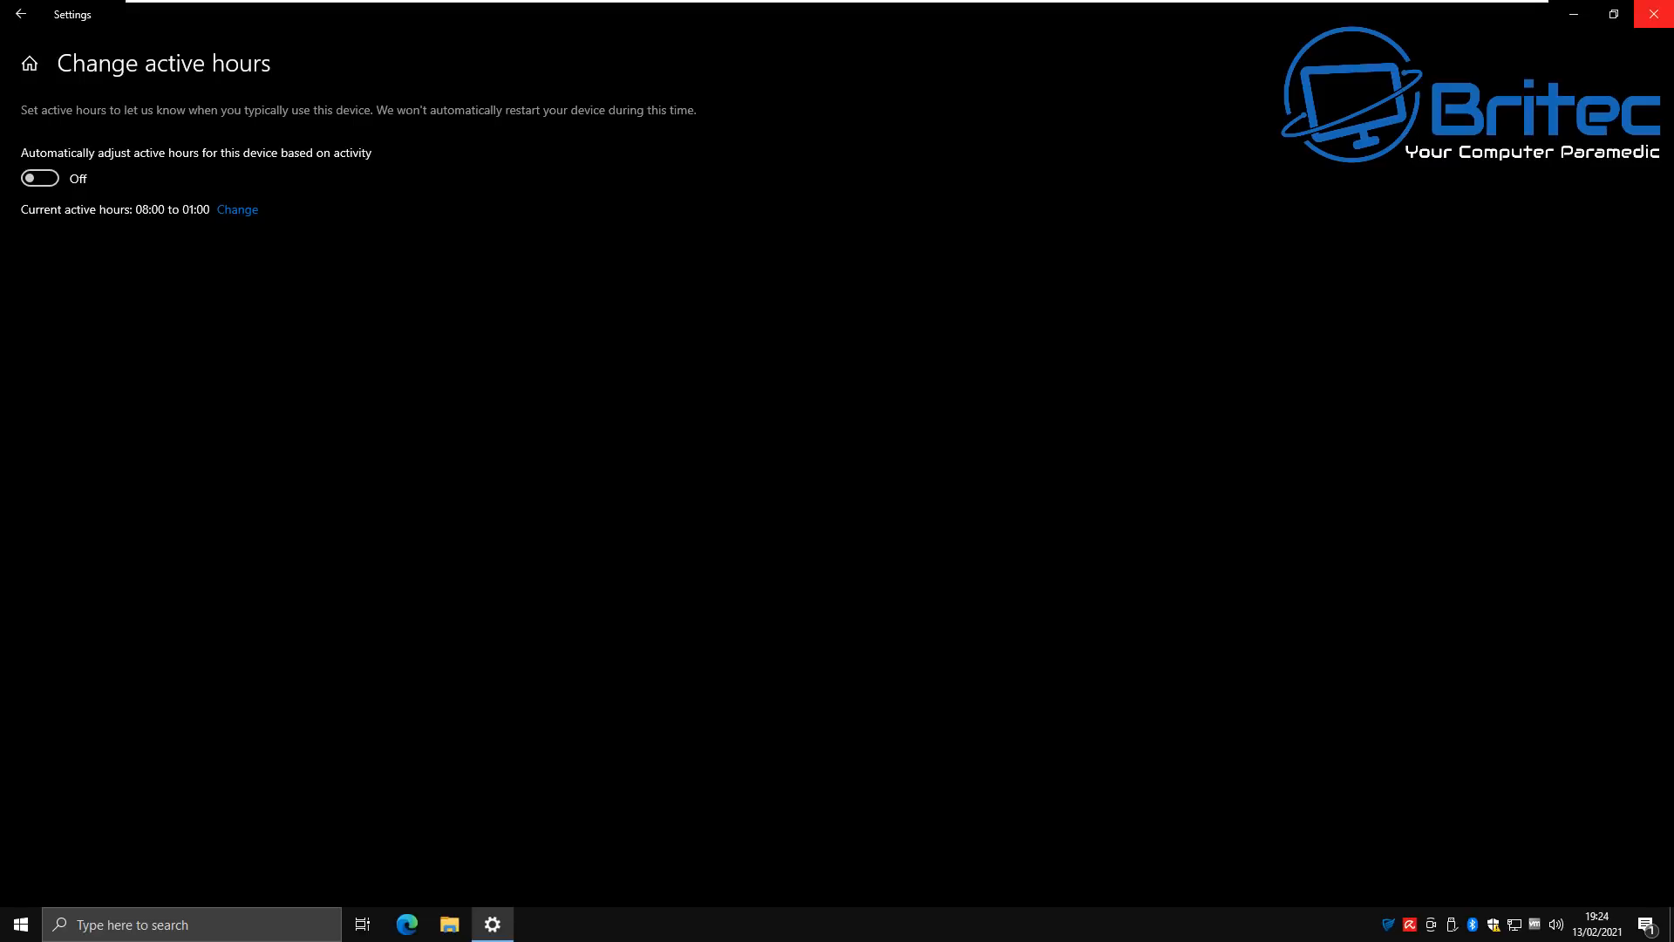
click(1653, 14)
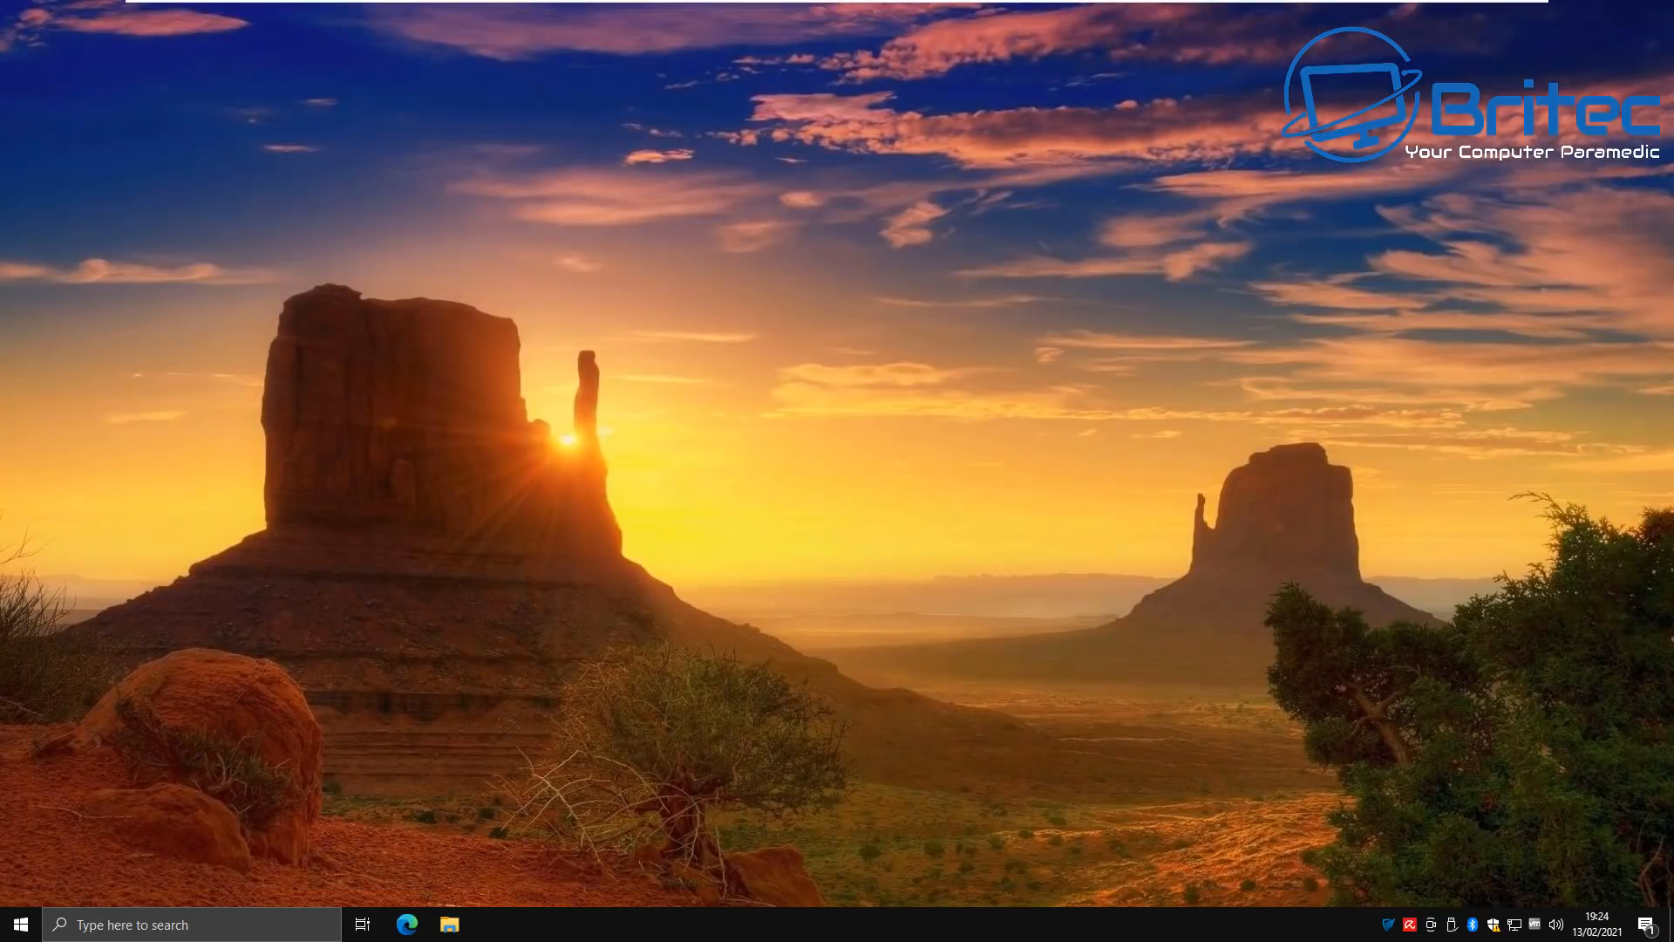